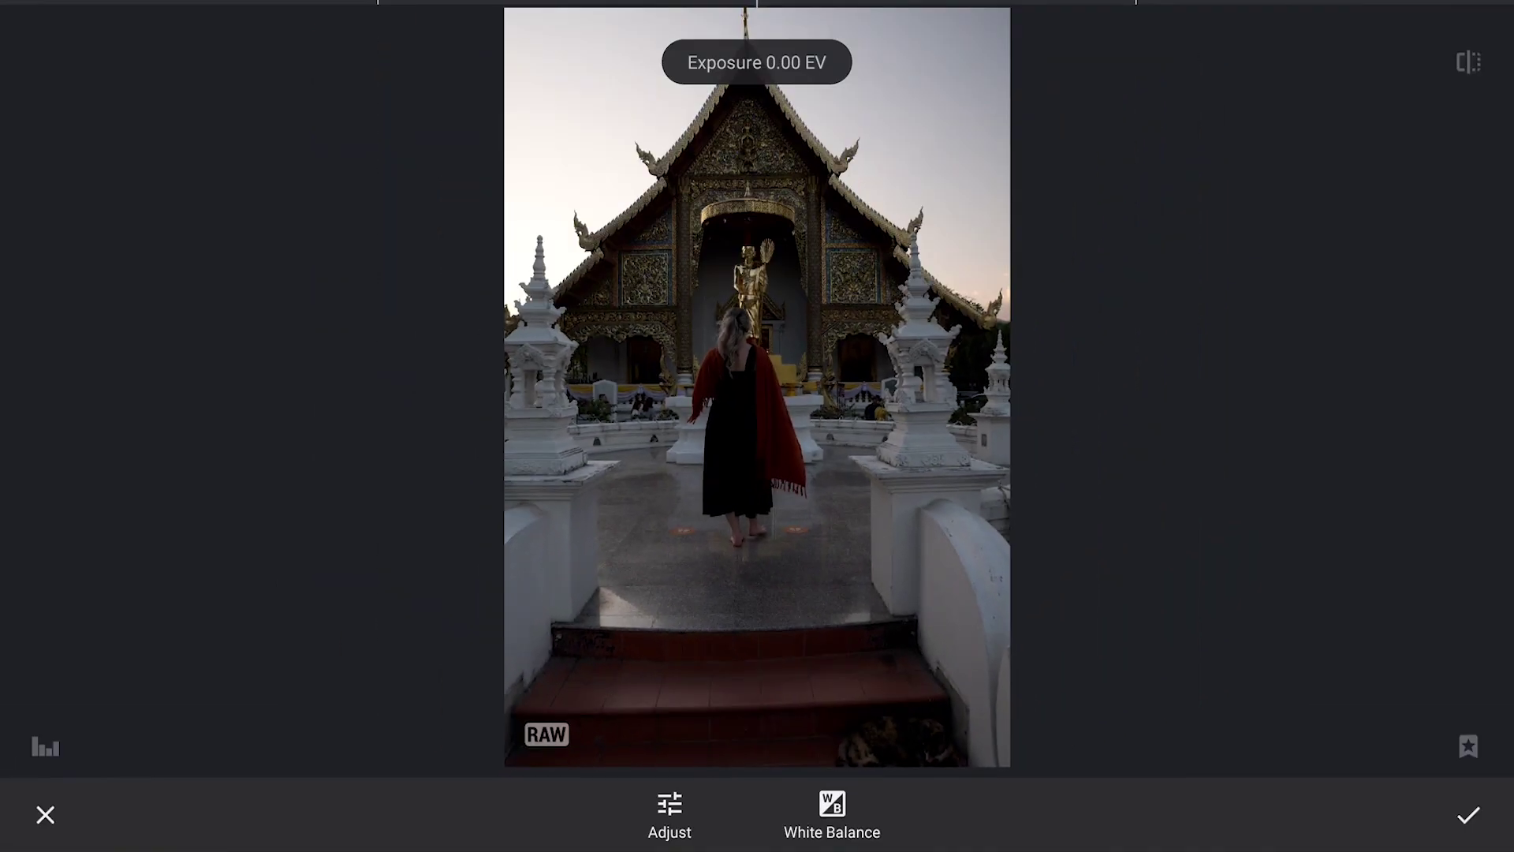
# In Develop's Adjust list, pick Exposure and raise it to +0.25 EV
pyautogui.click(670, 813)
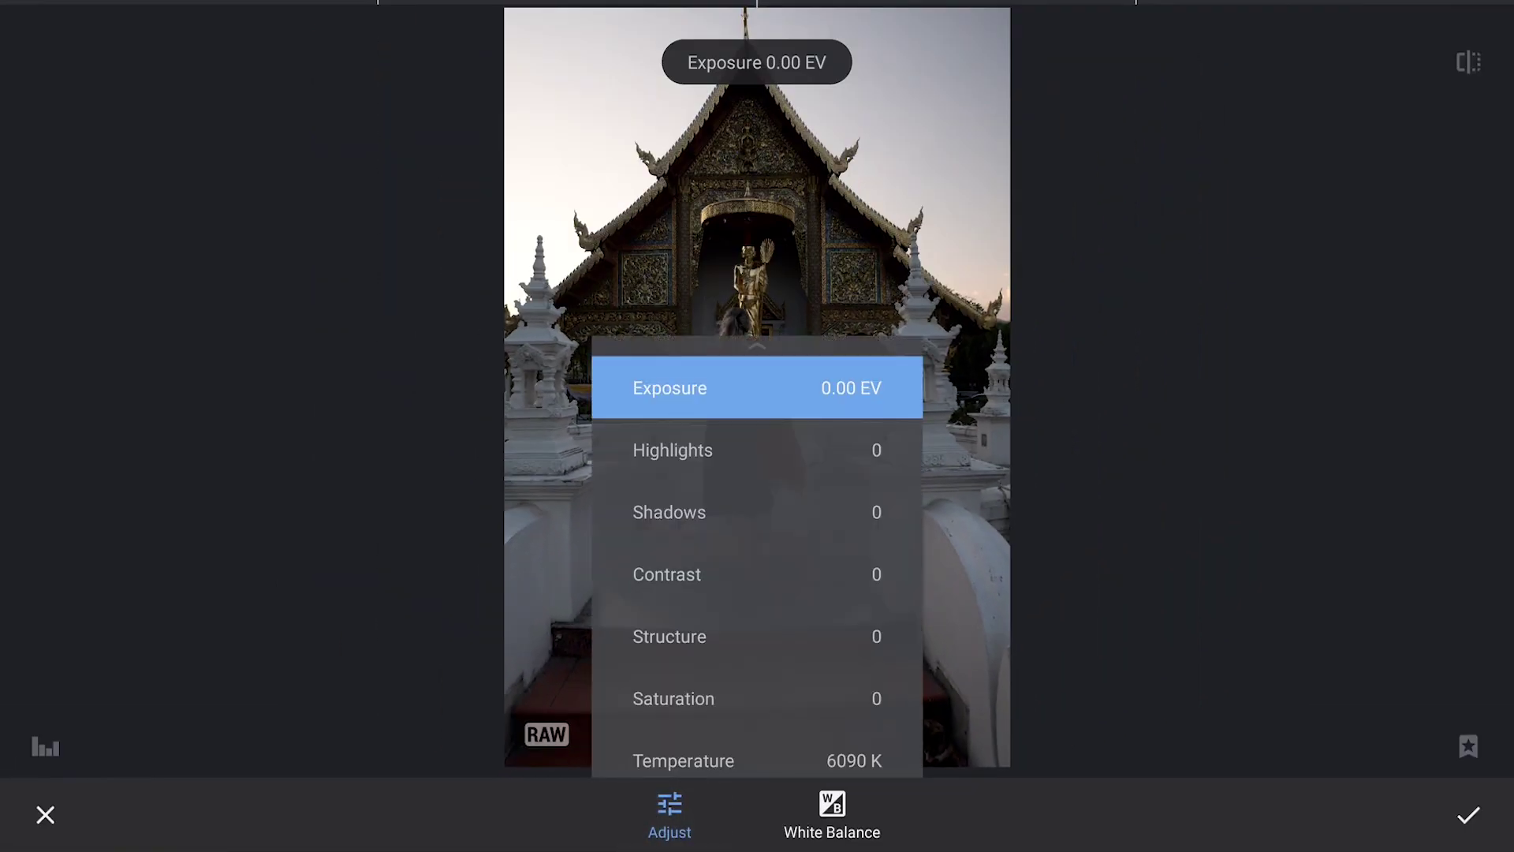
pyautogui.click(832, 813)
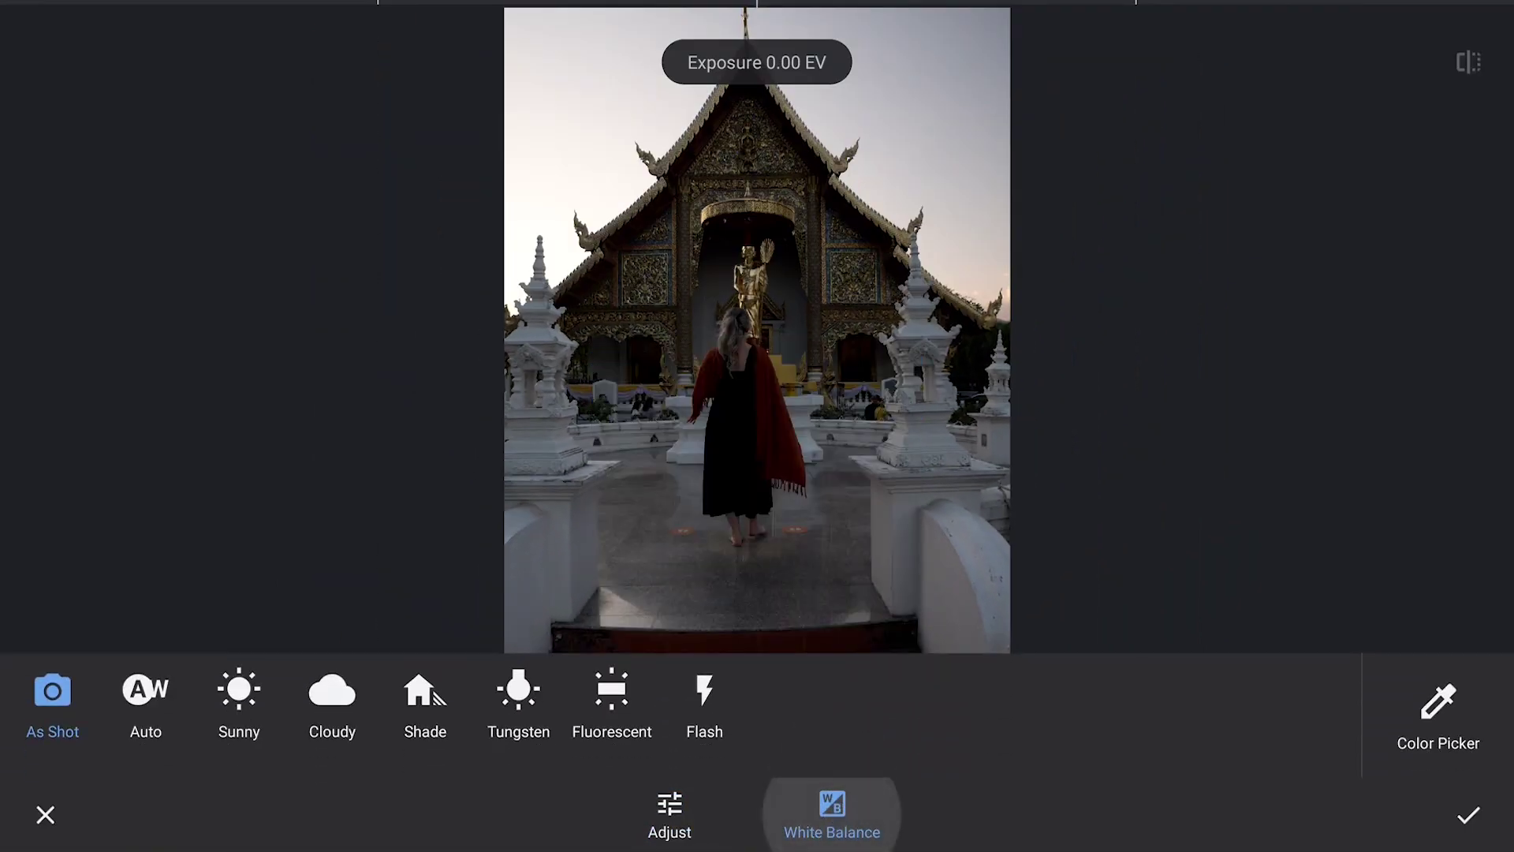
pyautogui.click(670, 812)
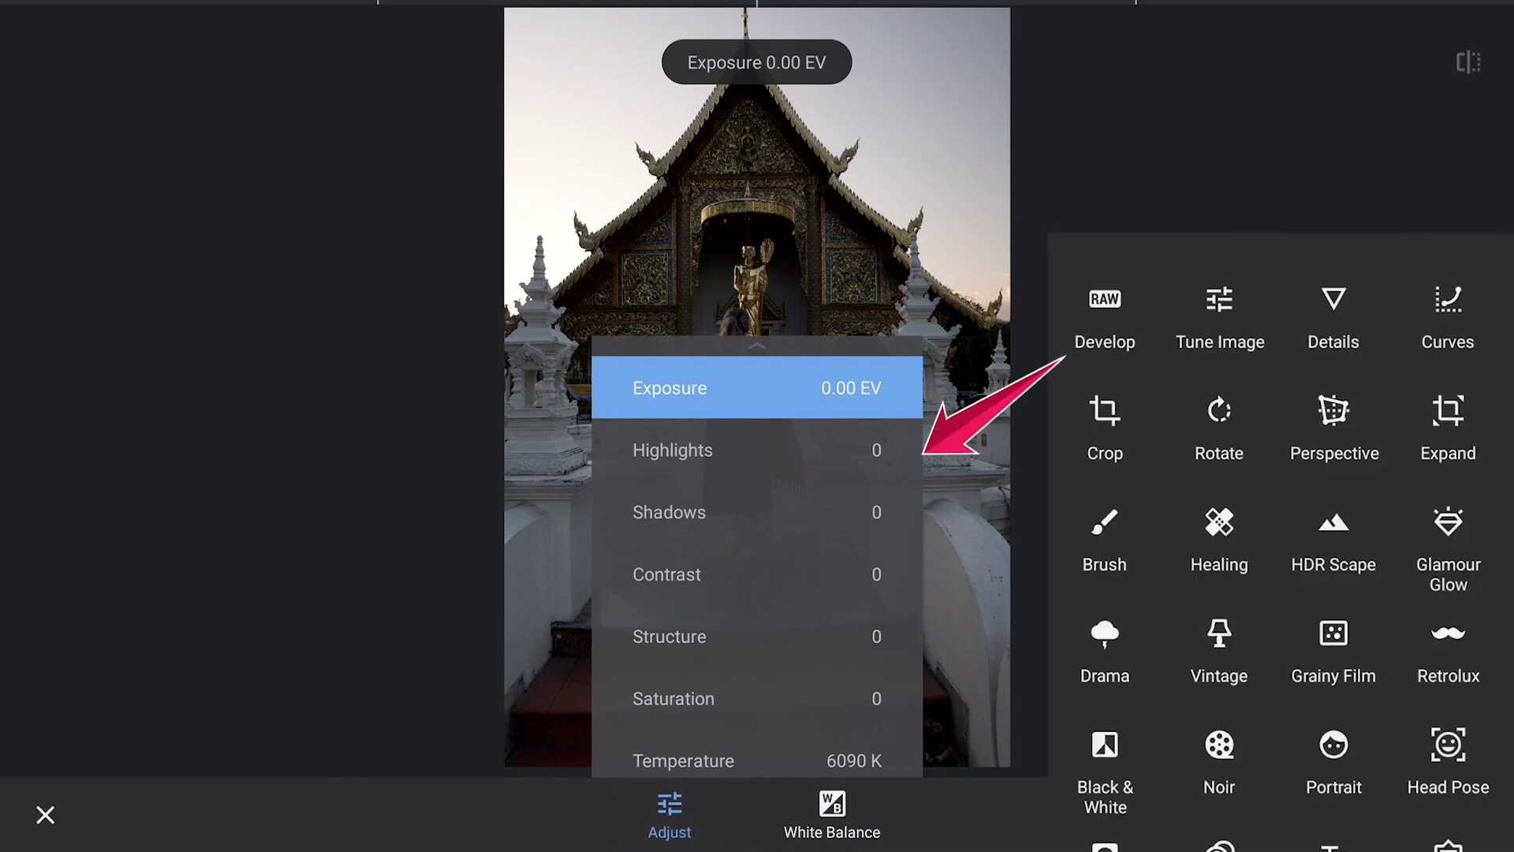
pyautogui.moveTo(985, 656); pyautogui.dragTo(973, 534)
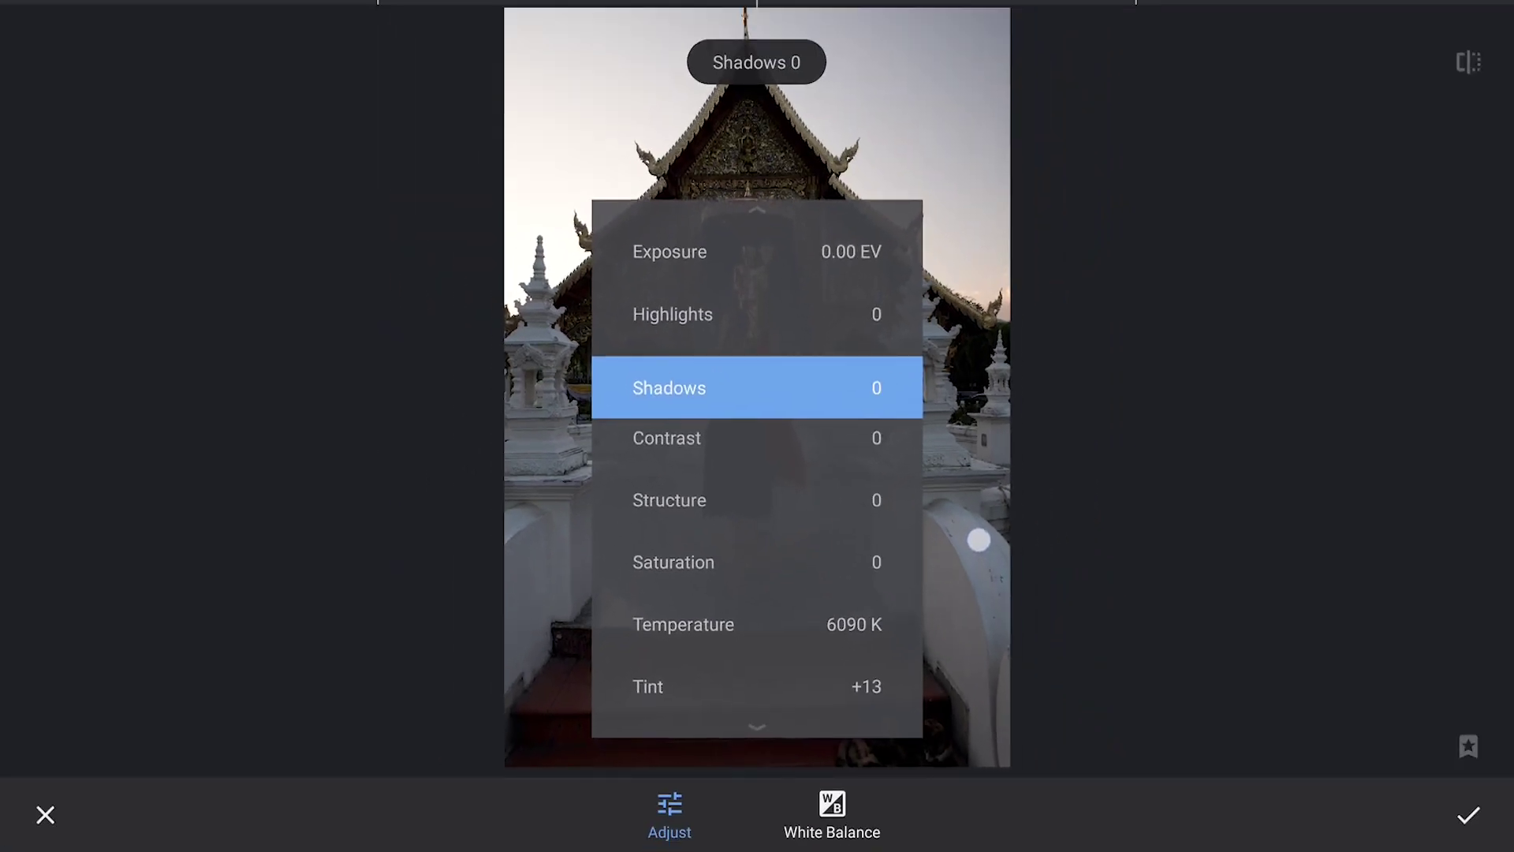
pyautogui.moveTo(979, 540); pyautogui.dragTo(978, 536)
pyautogui.moveTo(852, 544); pyautogui.dragTo(852, 618)
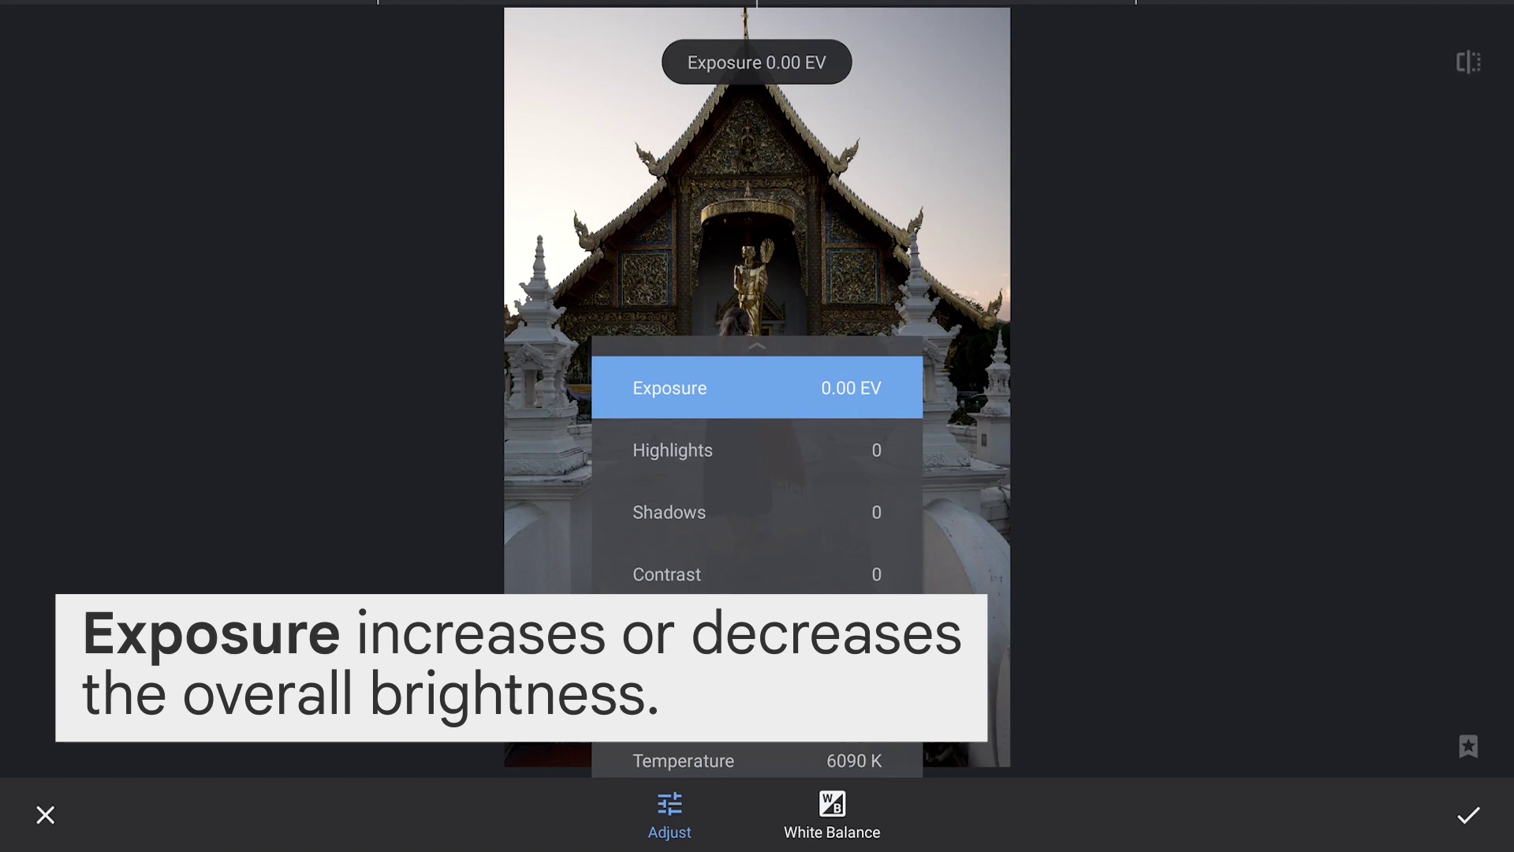
pyautogui.moveTo(789, 655); pyautogui.dragTo(840, 660)
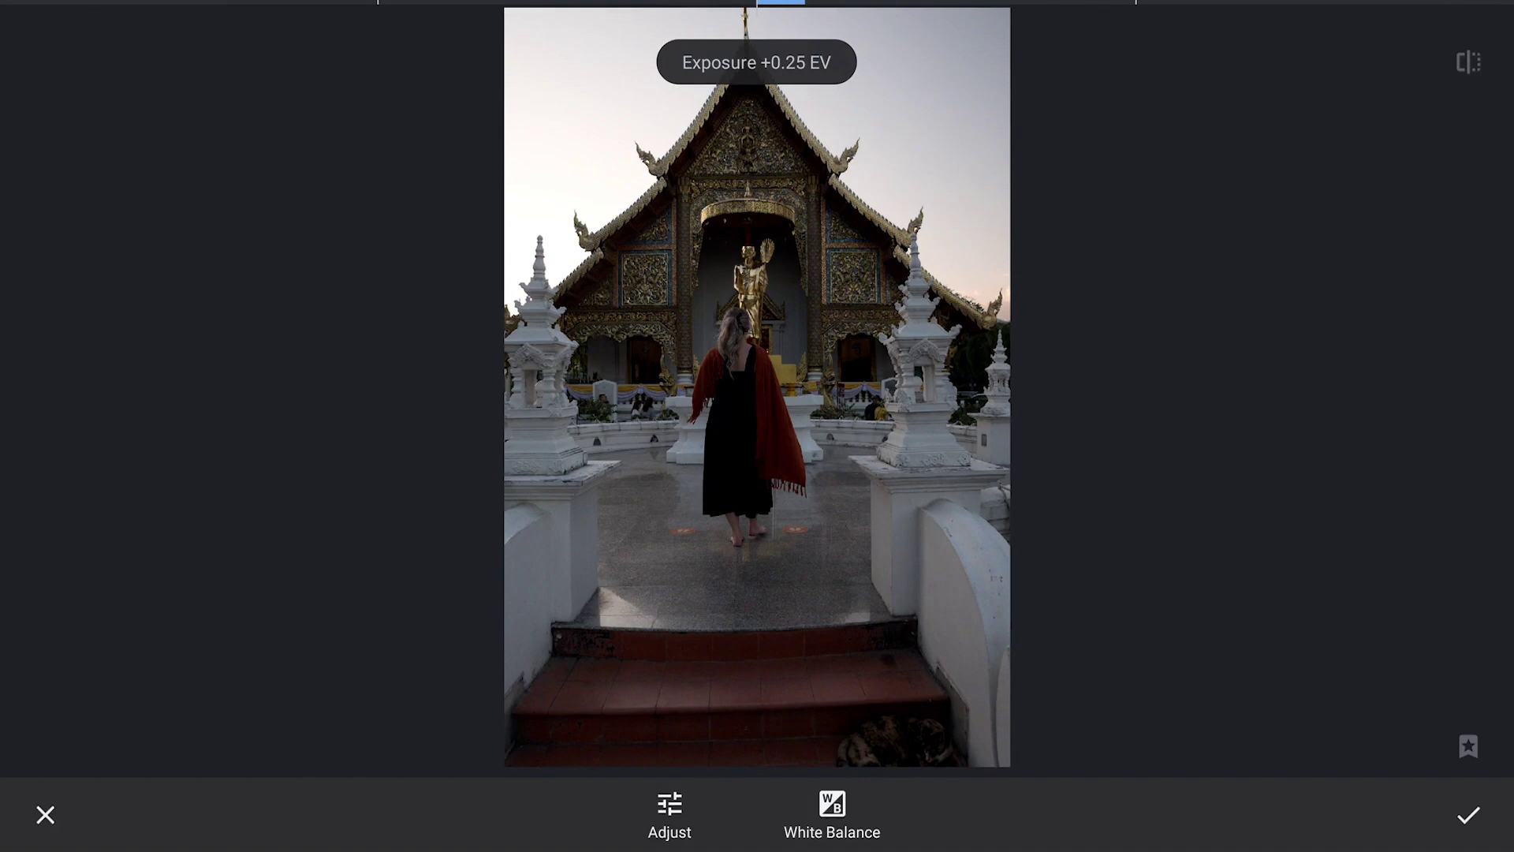
# Reset exposure to 0 and set Highlights -91, Shadows +30 and Contrast +4
pyautogui.moveTo(791, 65); pyautogui.dragTo(791, 65)
pyautogui.moveTo(887, 675)
pyautogui.mouseDown()
pyautogui.moveTo(885, 609)
pyautogui.moveTo(886, 622)
pyautogui.moveTo(816, 618)
pyautogui.moveTo(877, 606)
pyautogui.mouseUp()
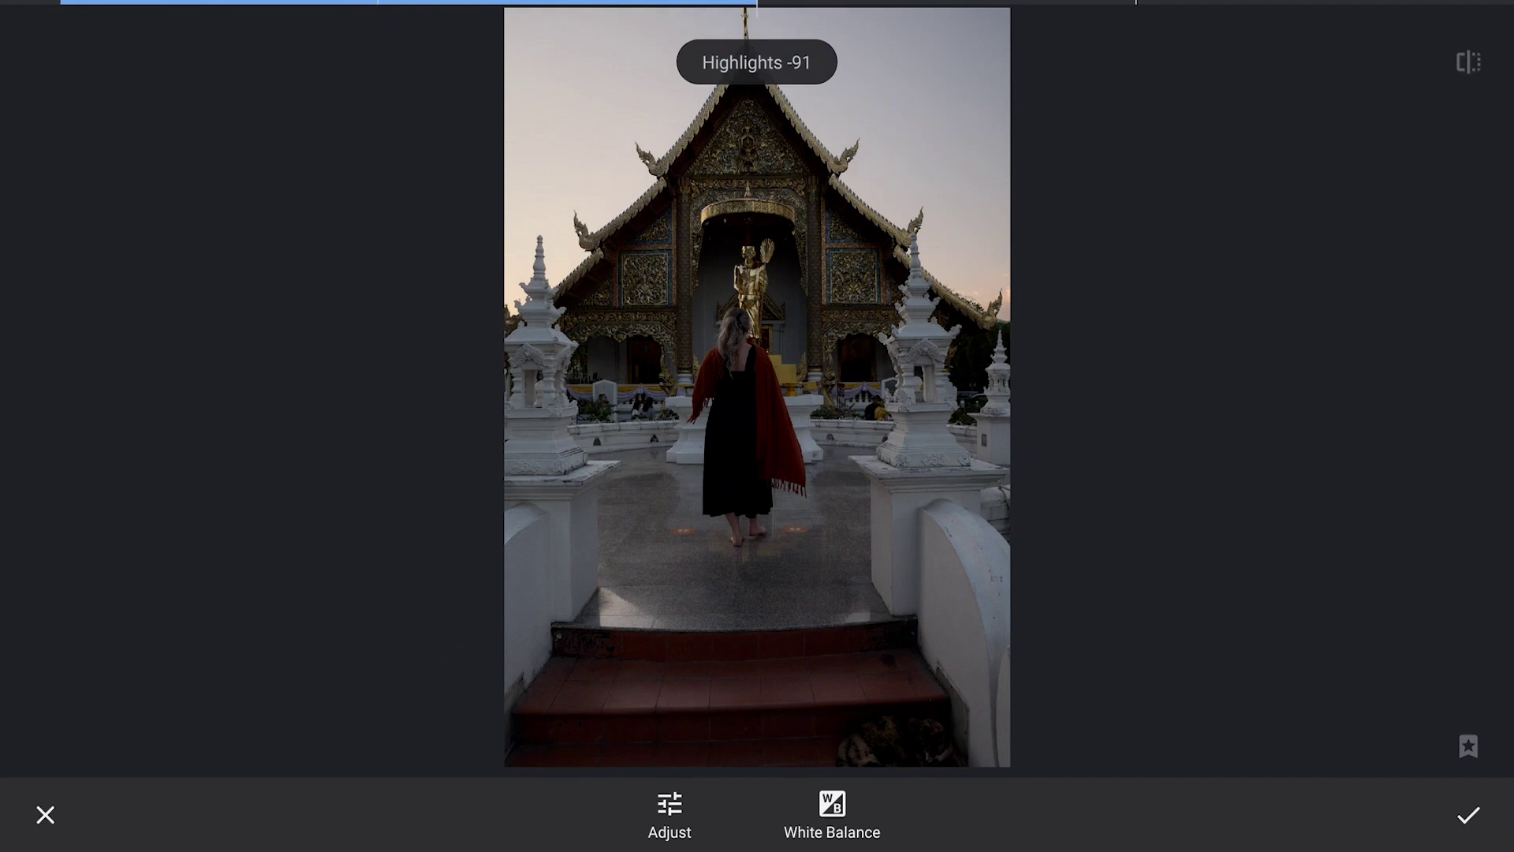
pyautogui.moveTo(849, 647)
pyautogui.mouseDown()
pyautogui.moveTo(837, 583)
pyautogui.moveTo(855, 623)
pyautogui.moveTo(892, 621)
pyautogui.mouseUp()
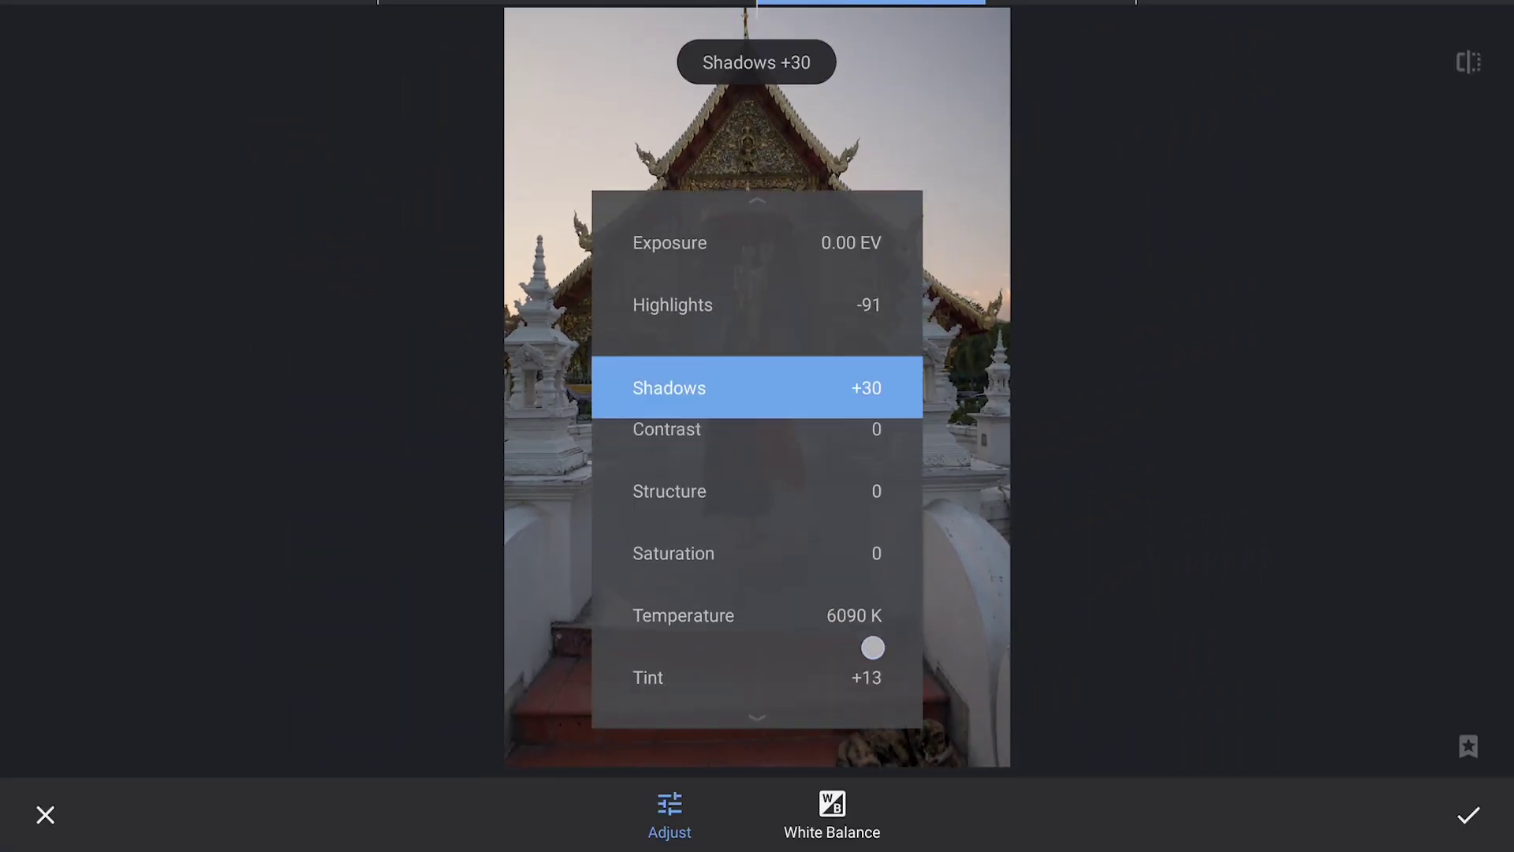
pyautogui.moveTo(873, 646)
pyautogui.mouseDown()
pyautogui.moveTo(873, 613)
pyautogui.moveTo(857, 645)
pyautogui.moveTo(914, 628)
pyautogui.moveTo(893, 625)
pyautogui.mouseUp()
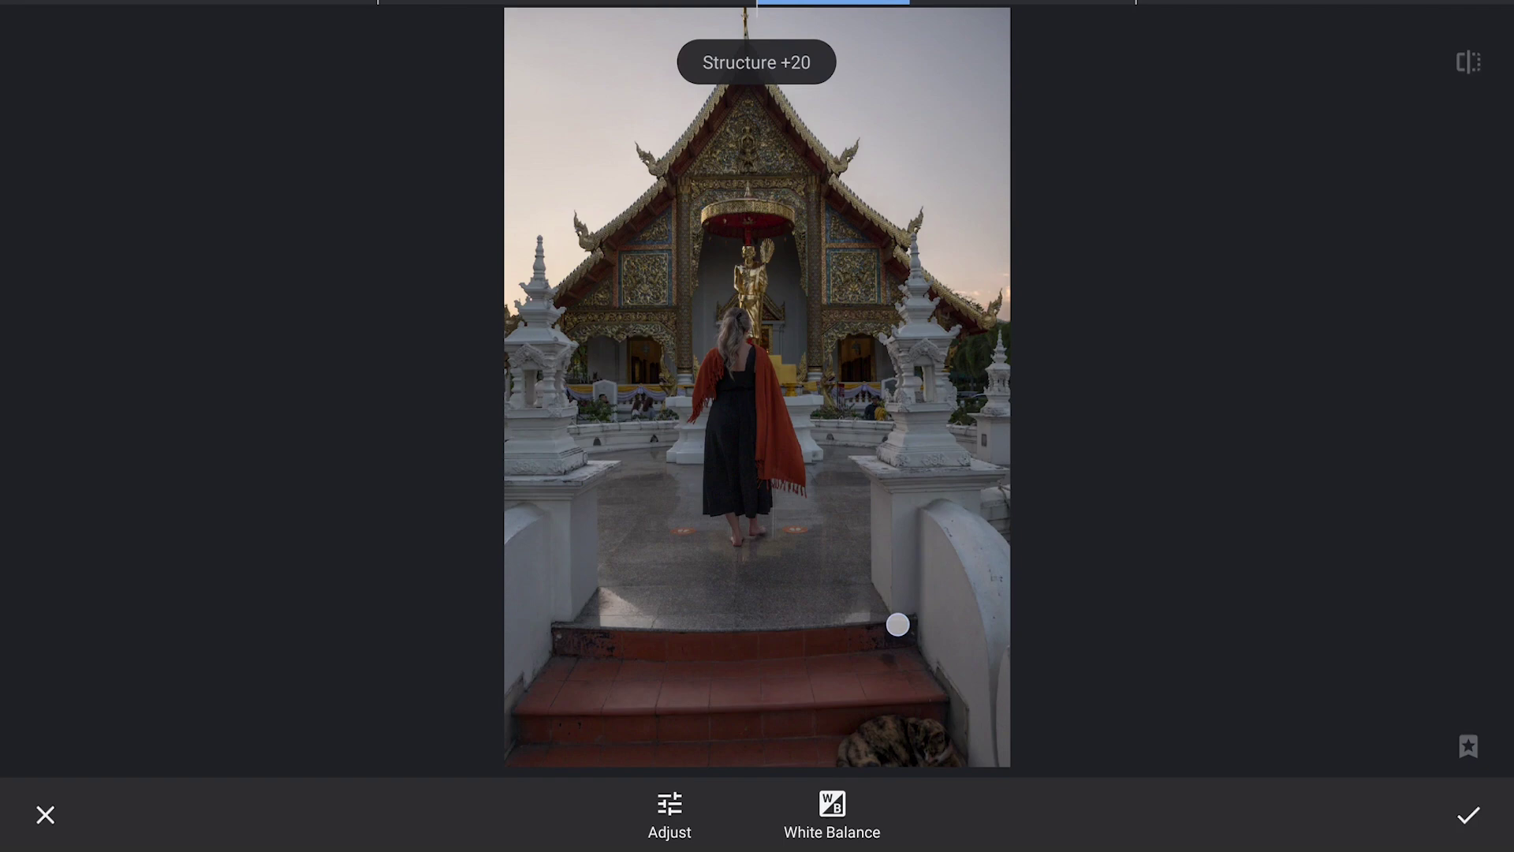
# Set Structure +19 and Saturation +20, warm the Temperature, then compare with the original
pyautogui.moveTo(896, 670); pyautogui.dragTo(892, 629)
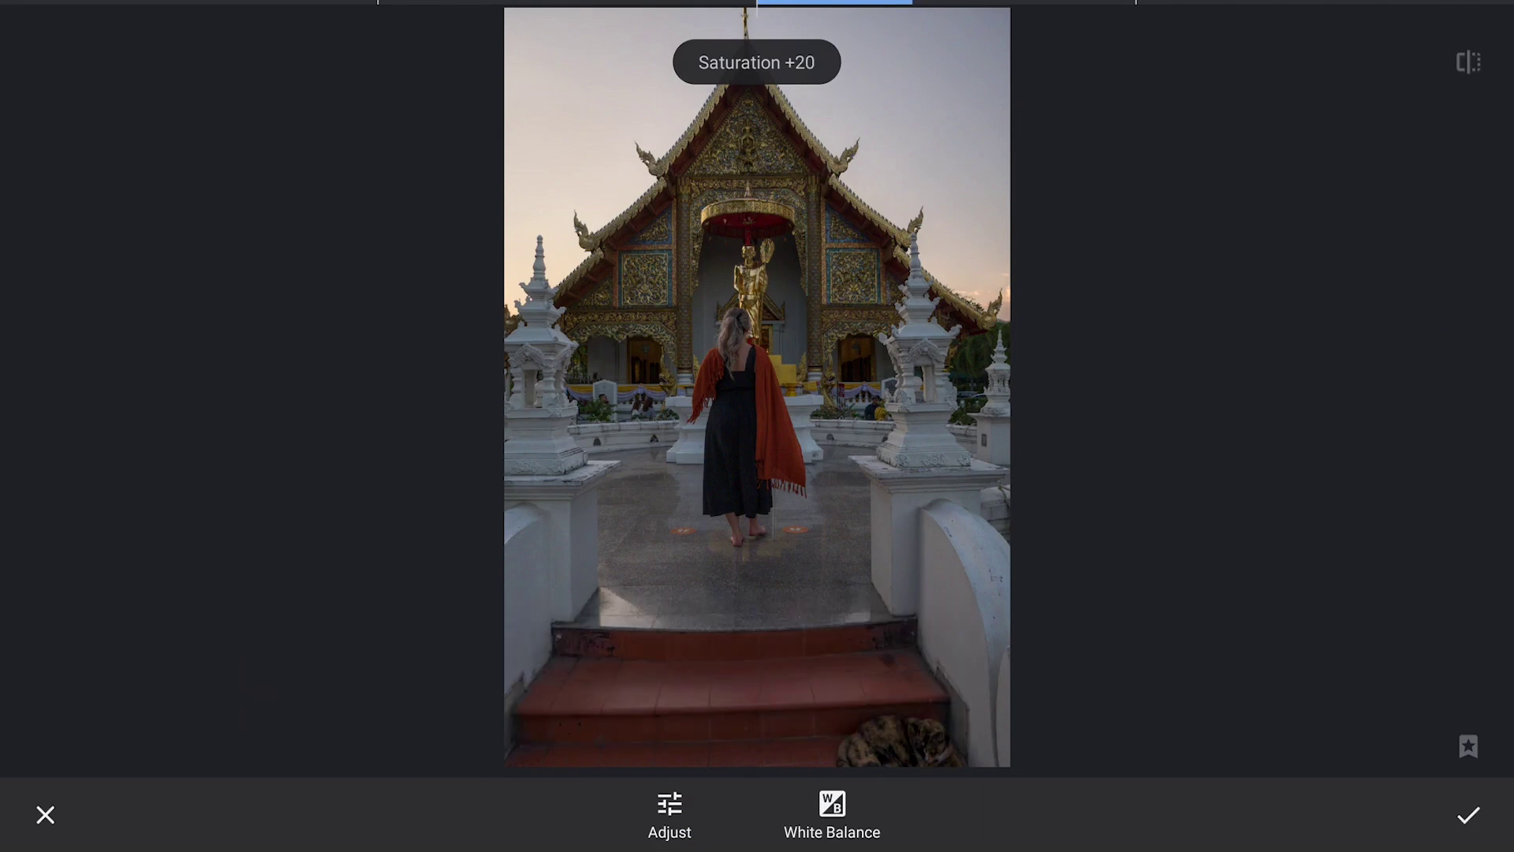
pyautogui.moveTo(905, 583); pyautogui.dragTo(905, 616)
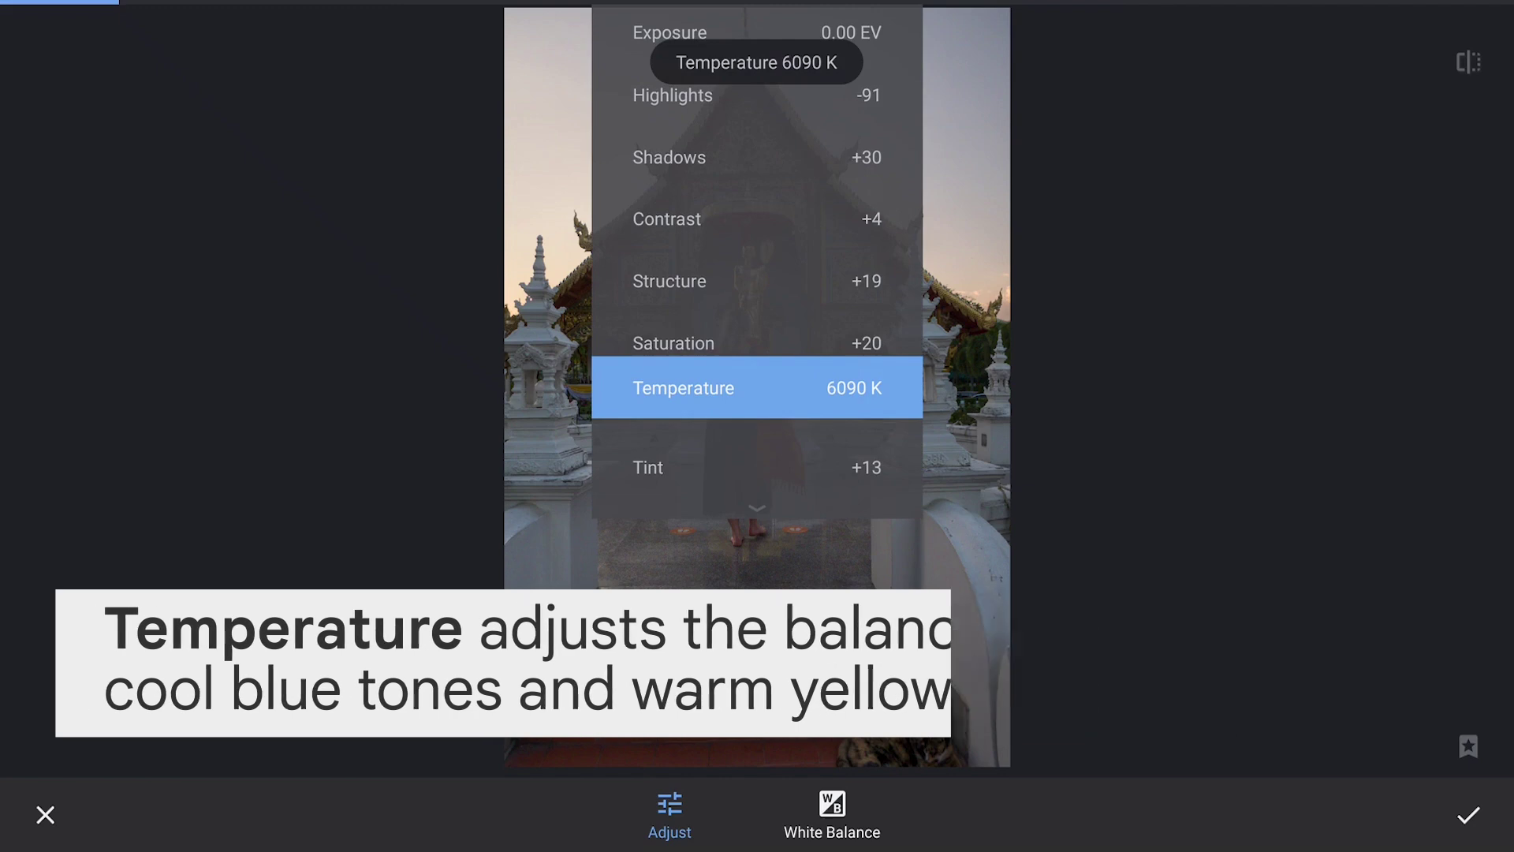
pyautogui.click(902, 618)
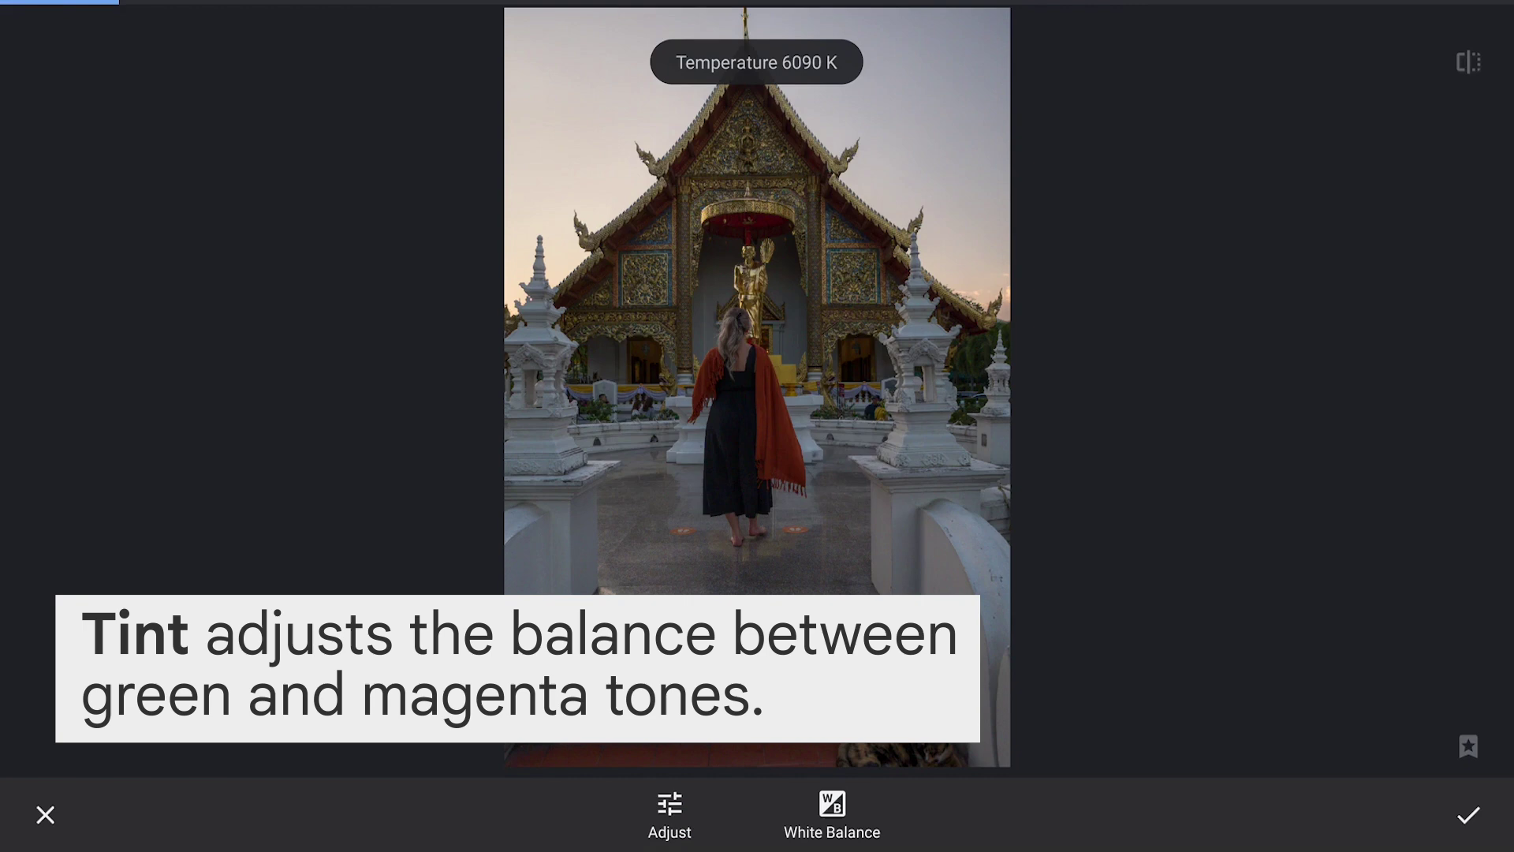
pyautogui.click(1468, 66)
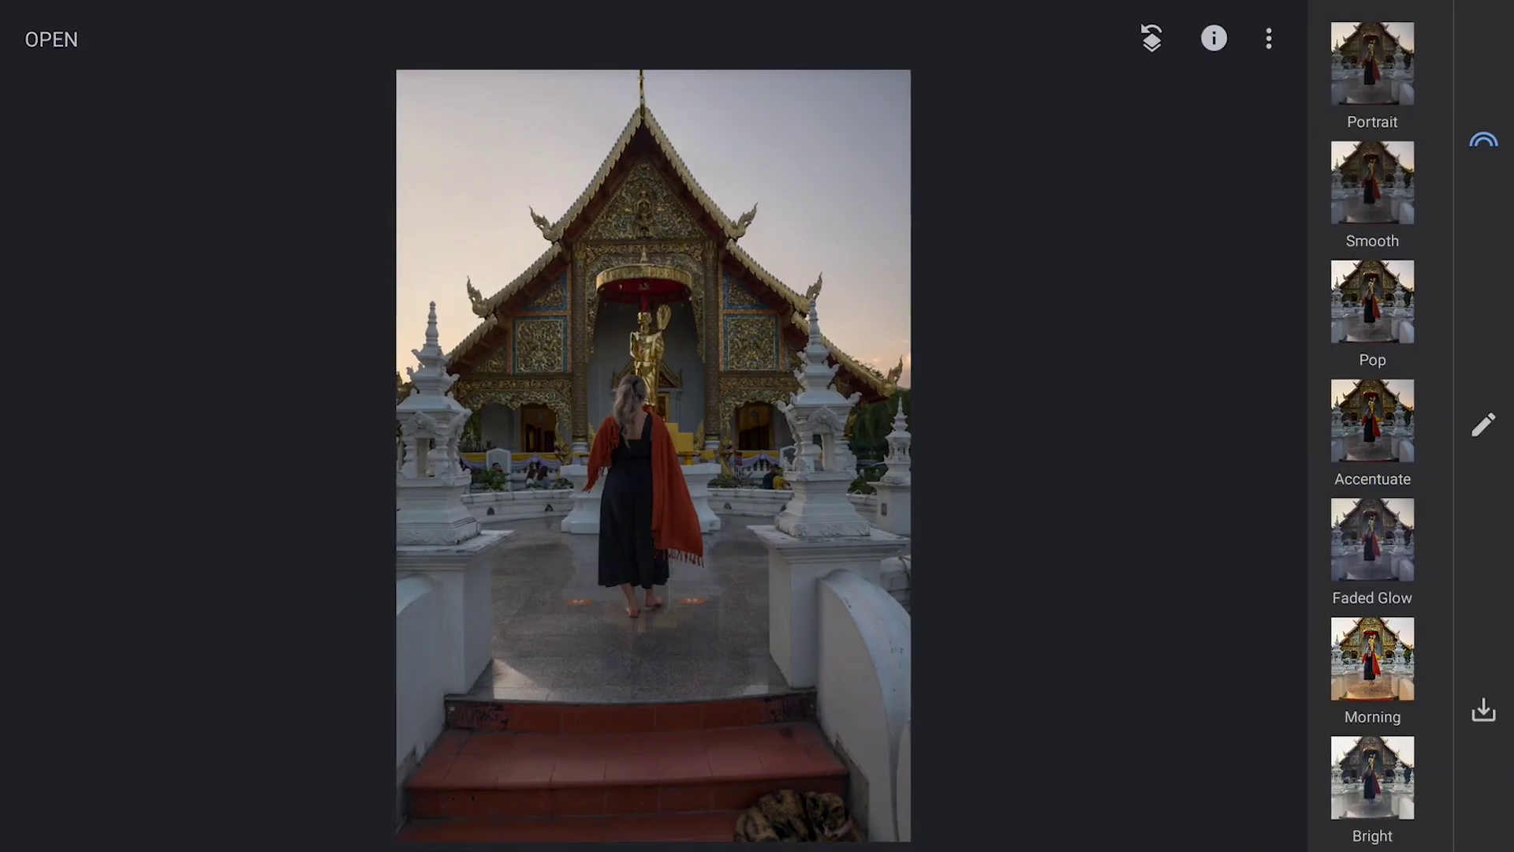
# Auto-straighten the photo by -1.10° and crop away most of the bottom steps
pyautogui.click(1483, 139)
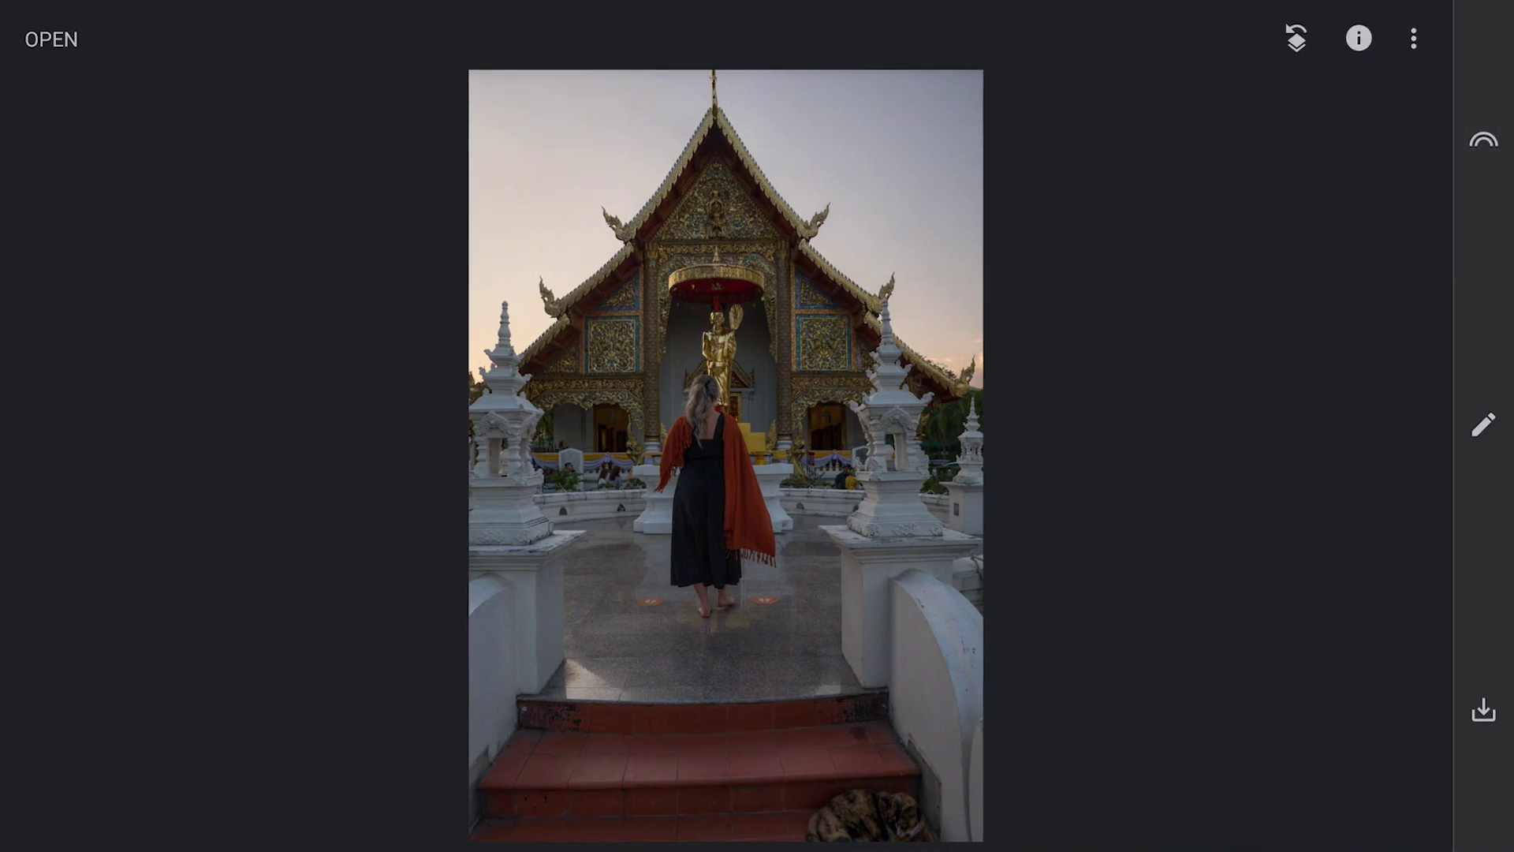
pyautogui.click(1482, 426)
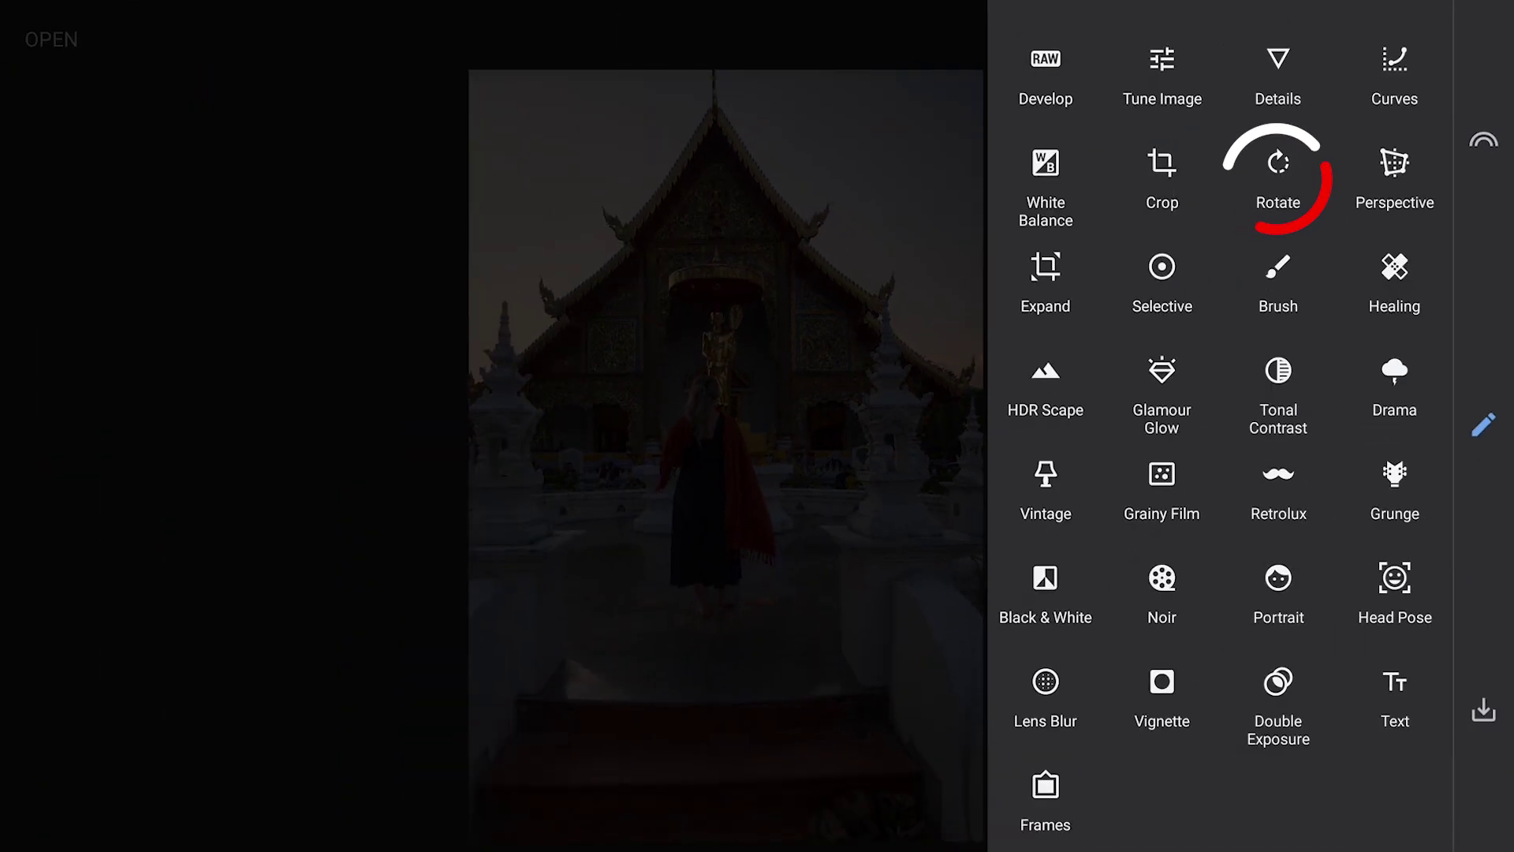
pyautogui.click(1277, 162)
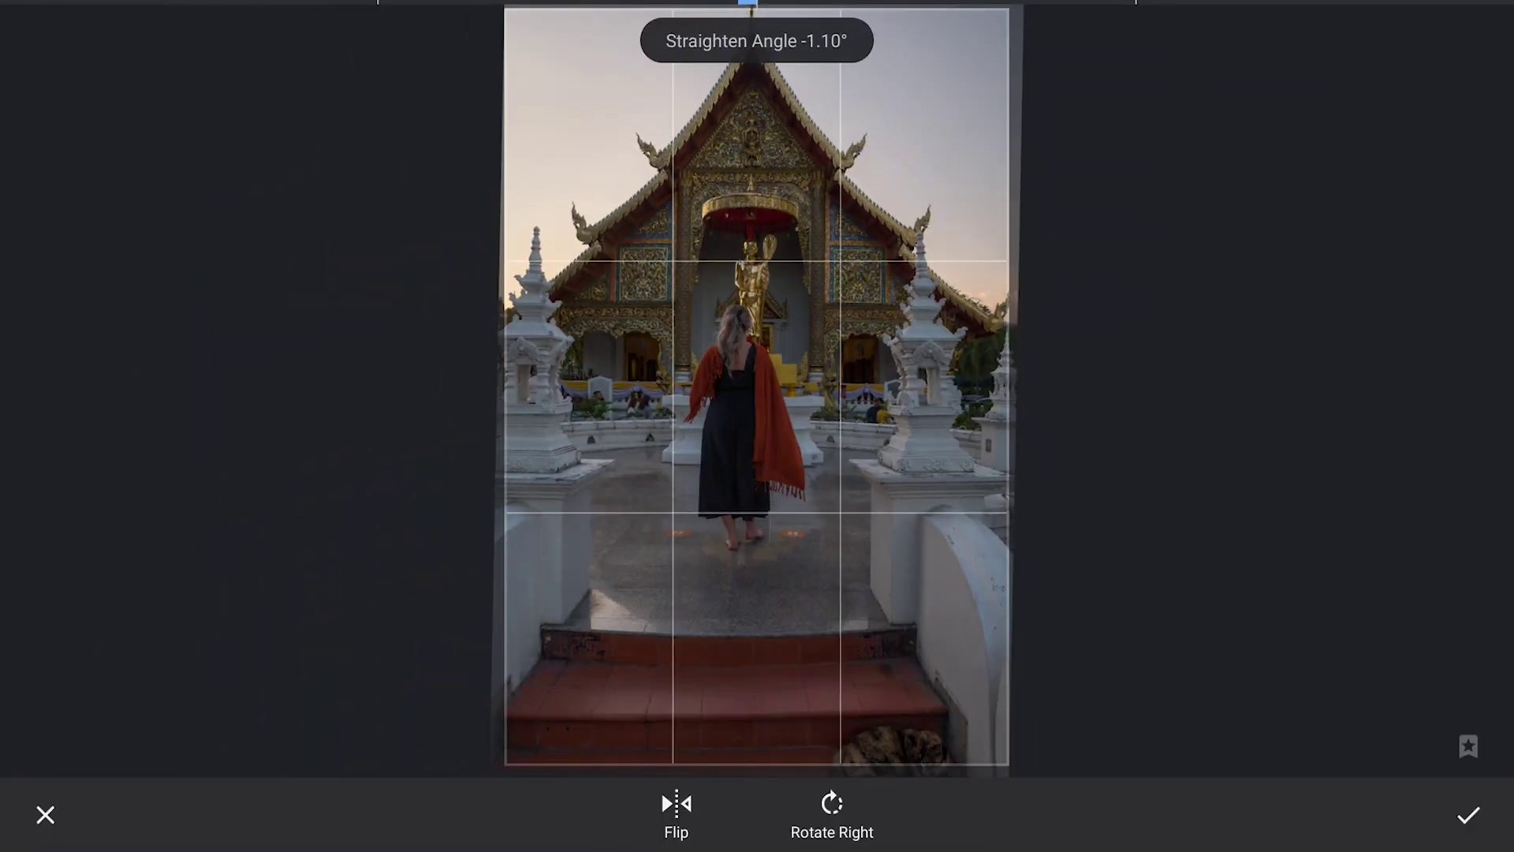
pyautogui.click(1467, 813)
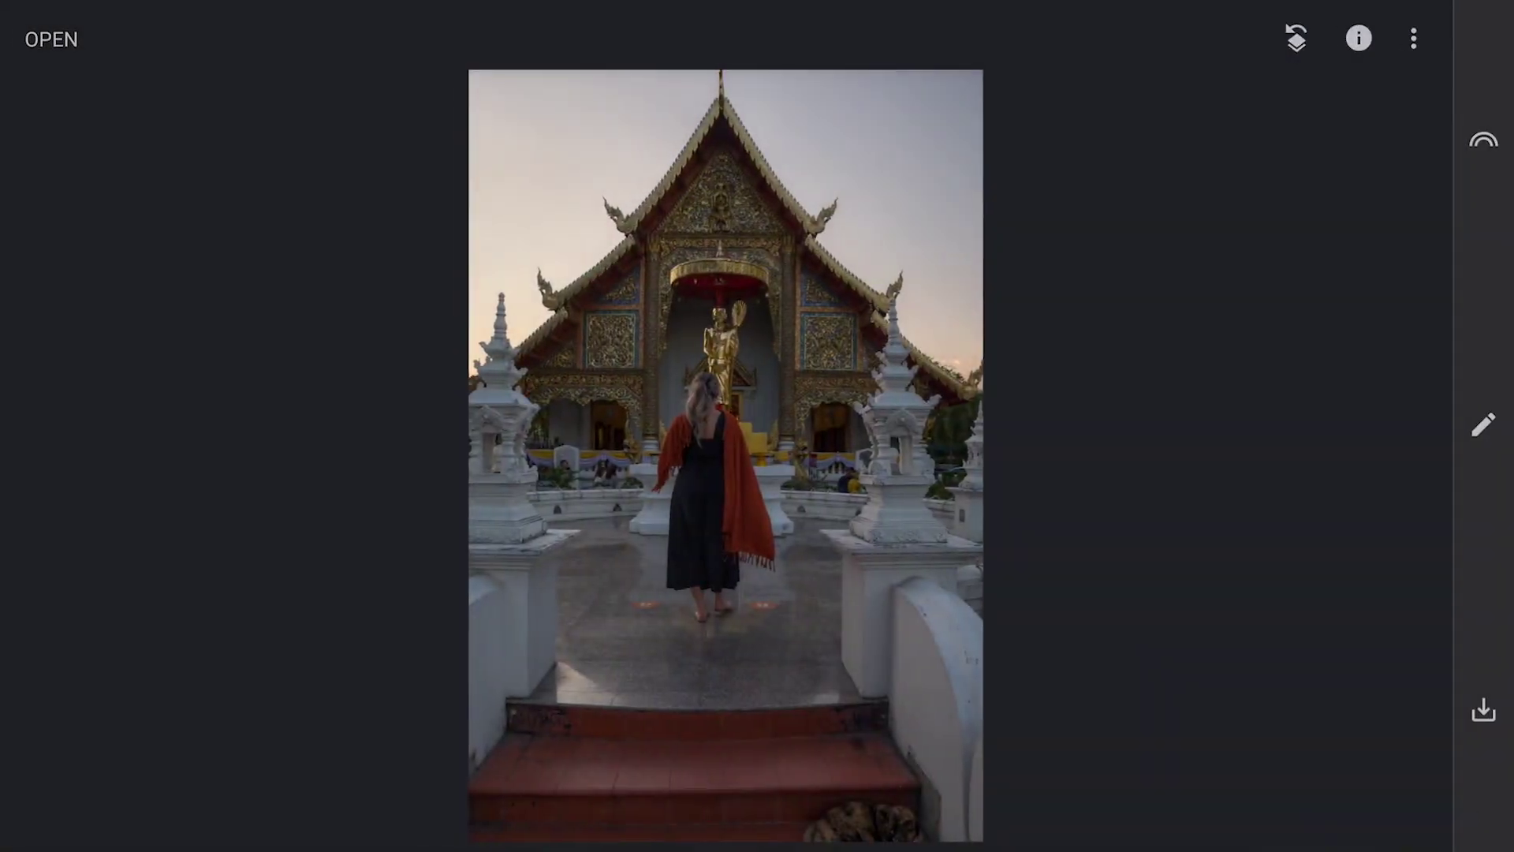
pyautogui.click(1483, 429)
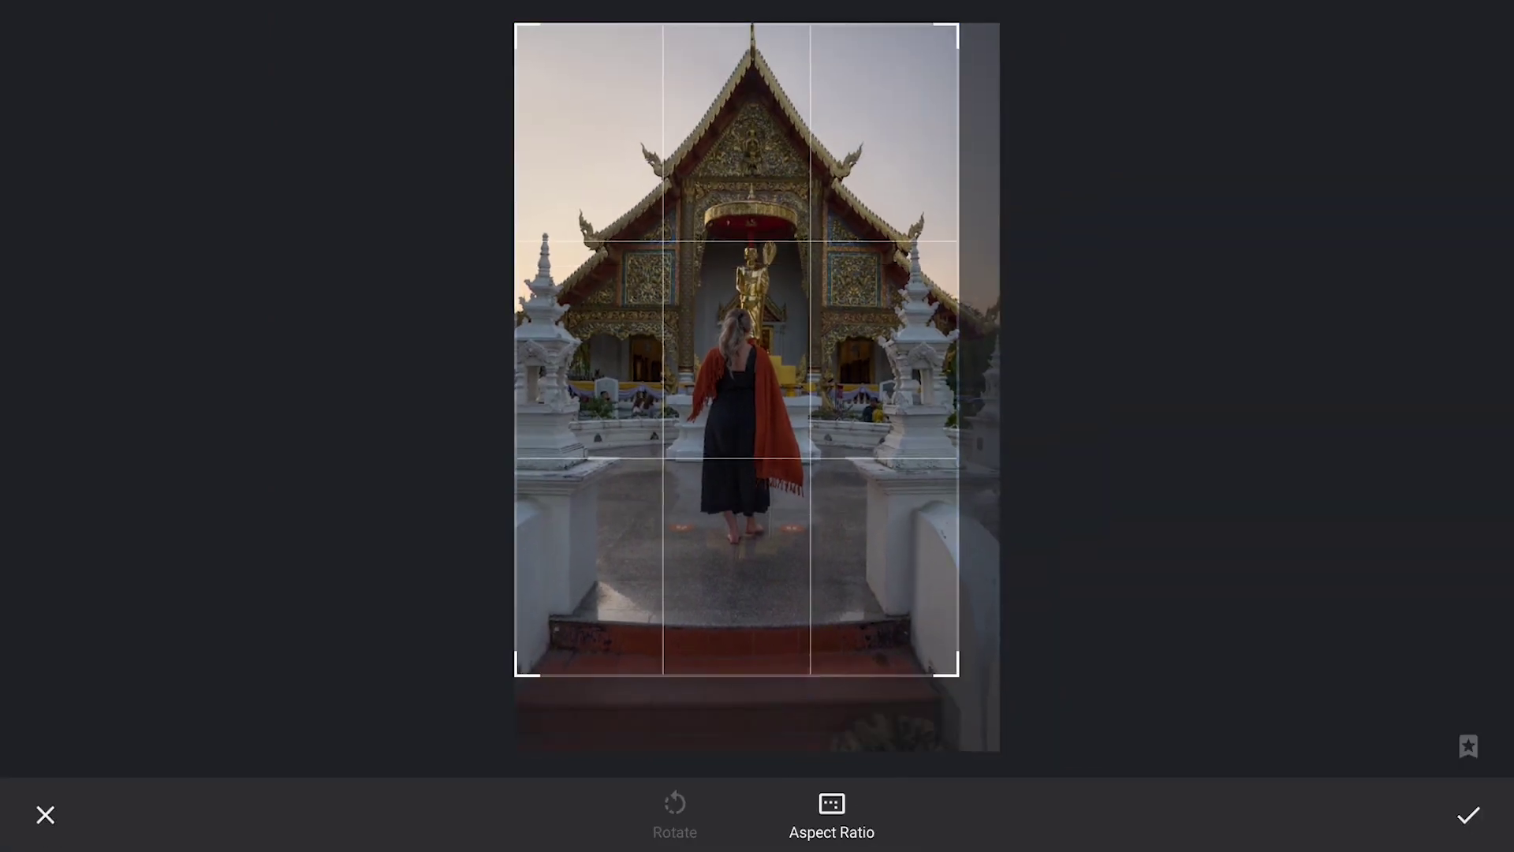
pyautogui.click(1466, 809)
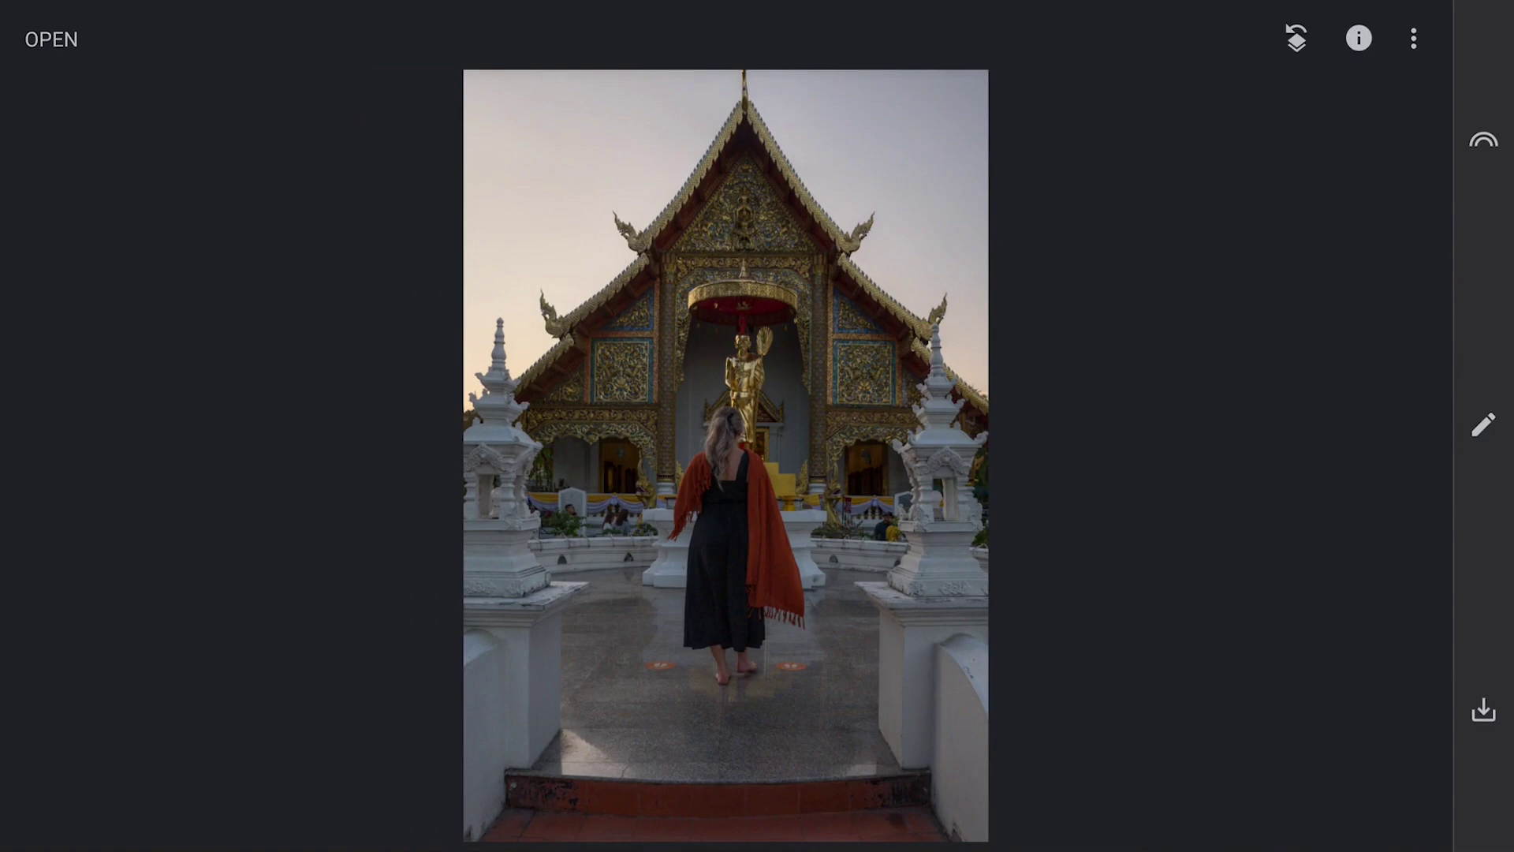
# Place a Selective point on the gable above the red canopy with Brightness +76 and Saturation +76
pyautogui.scroll(3, 834, 493)
pyautogui.click(1483, 424)
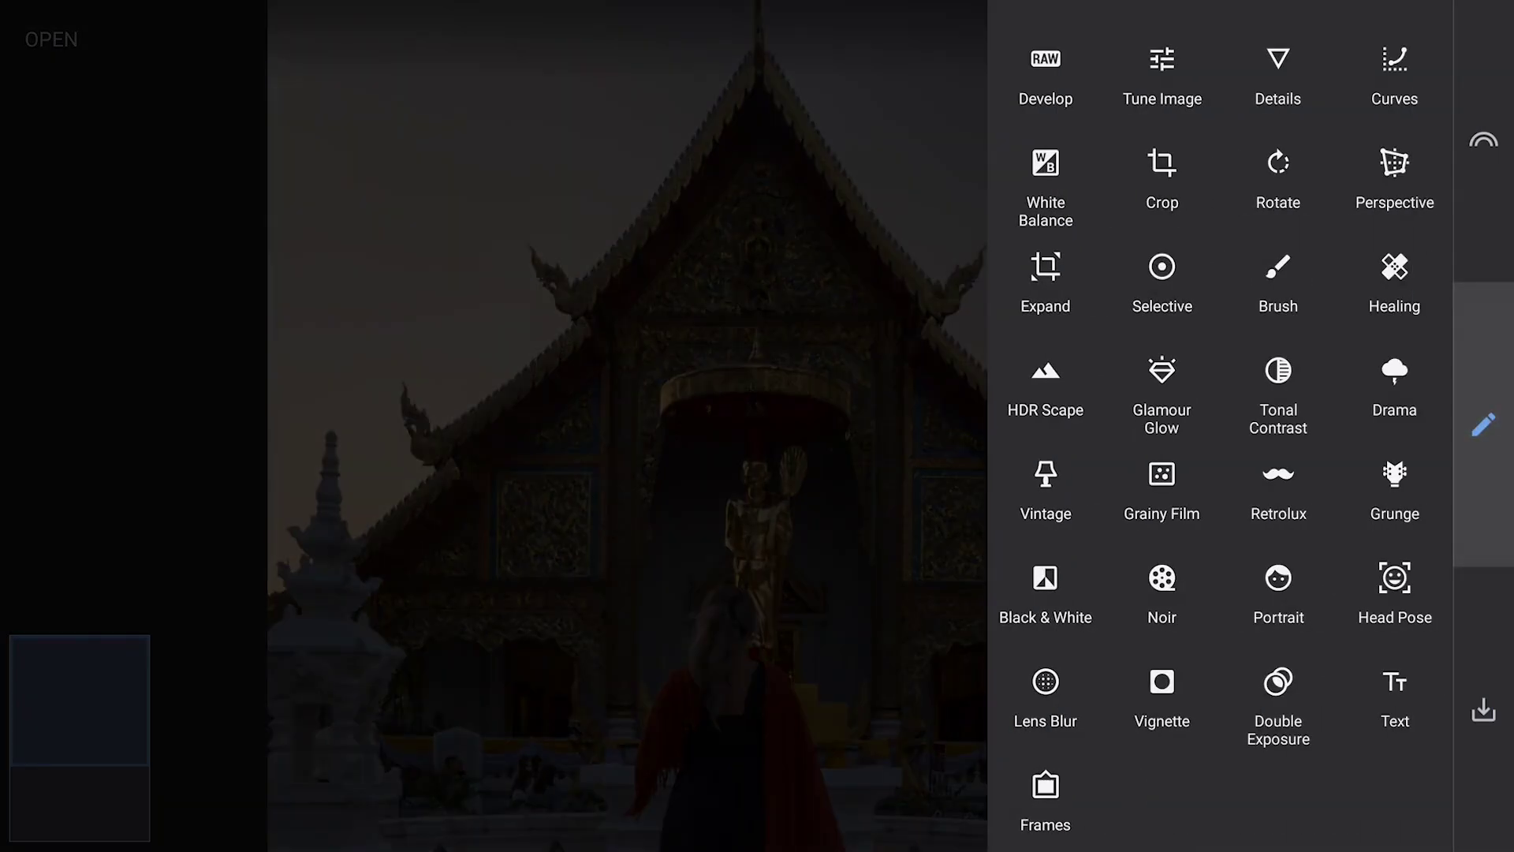
pyautogui.click(1162, 284)
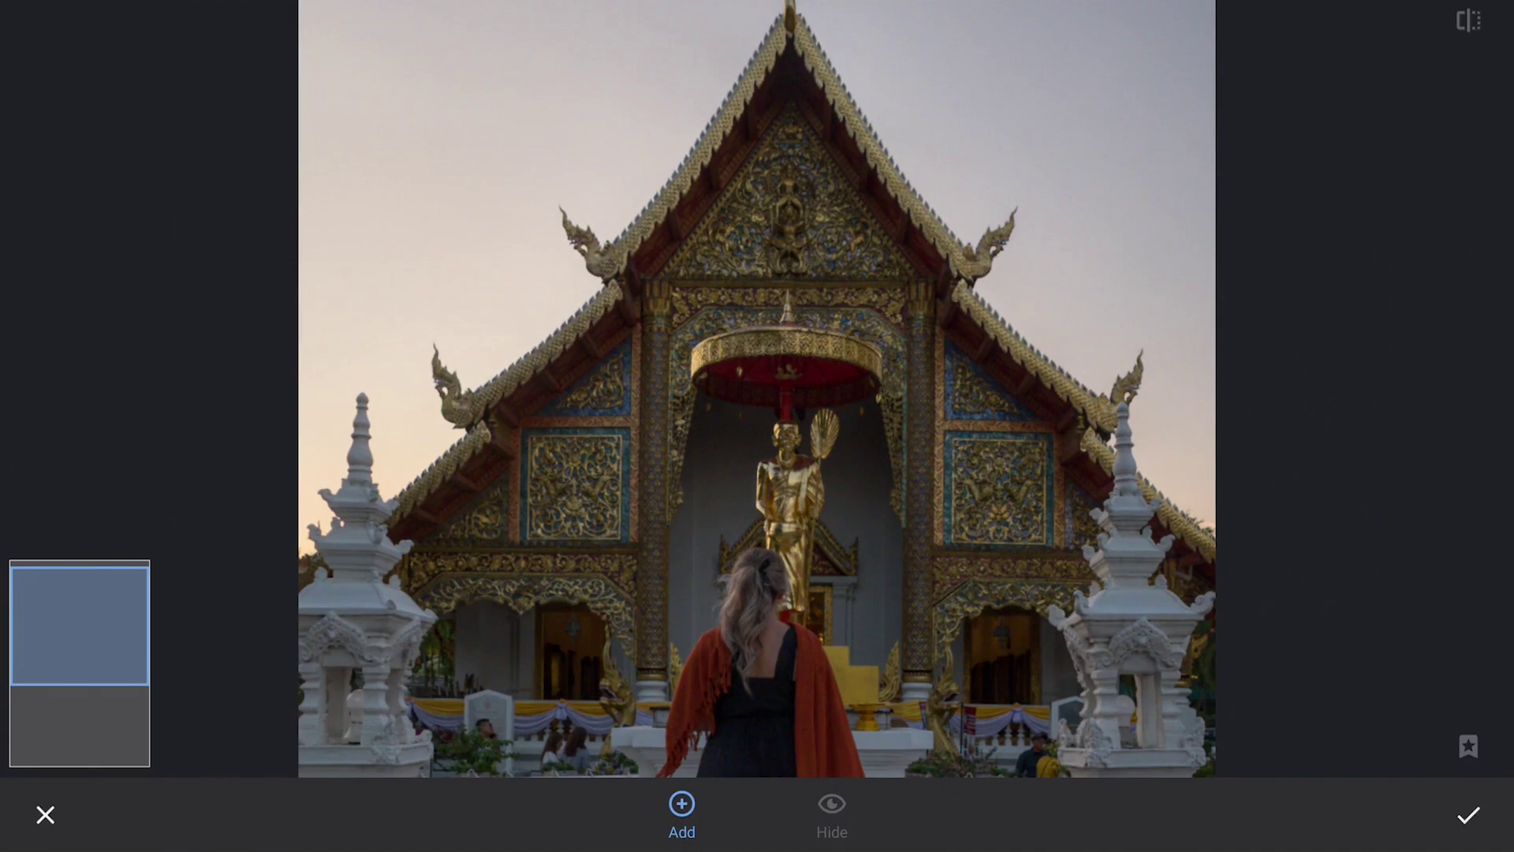
pyautogui.click(780, 298)
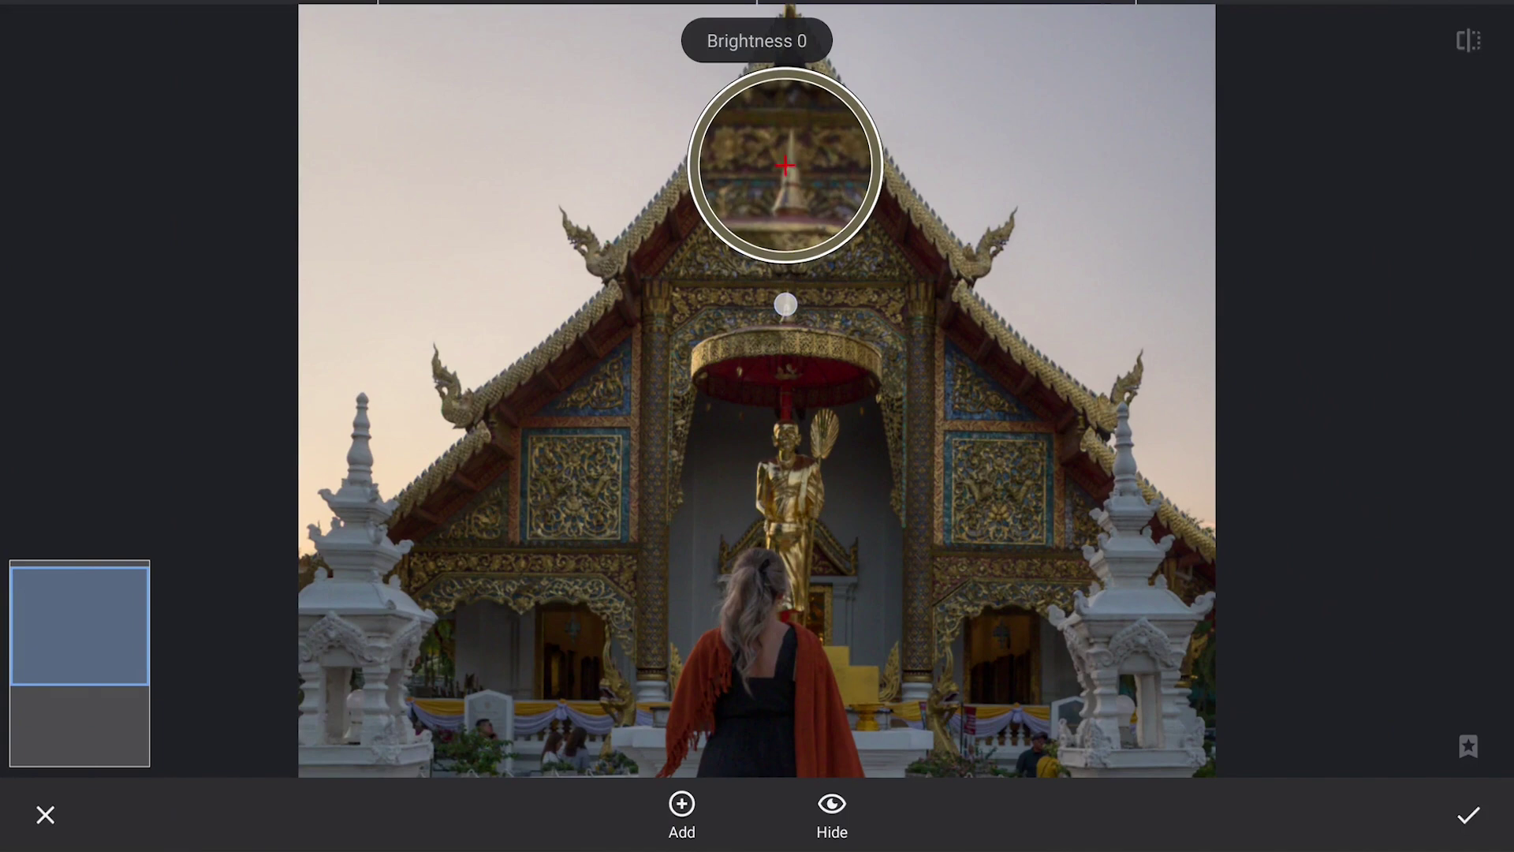
pyautogui.moveTo(780, 298); pyautogui.dragTo(787, 308)
pyautogui.moveTo(1031, 227); pyautogui.dragTo(962, 386)
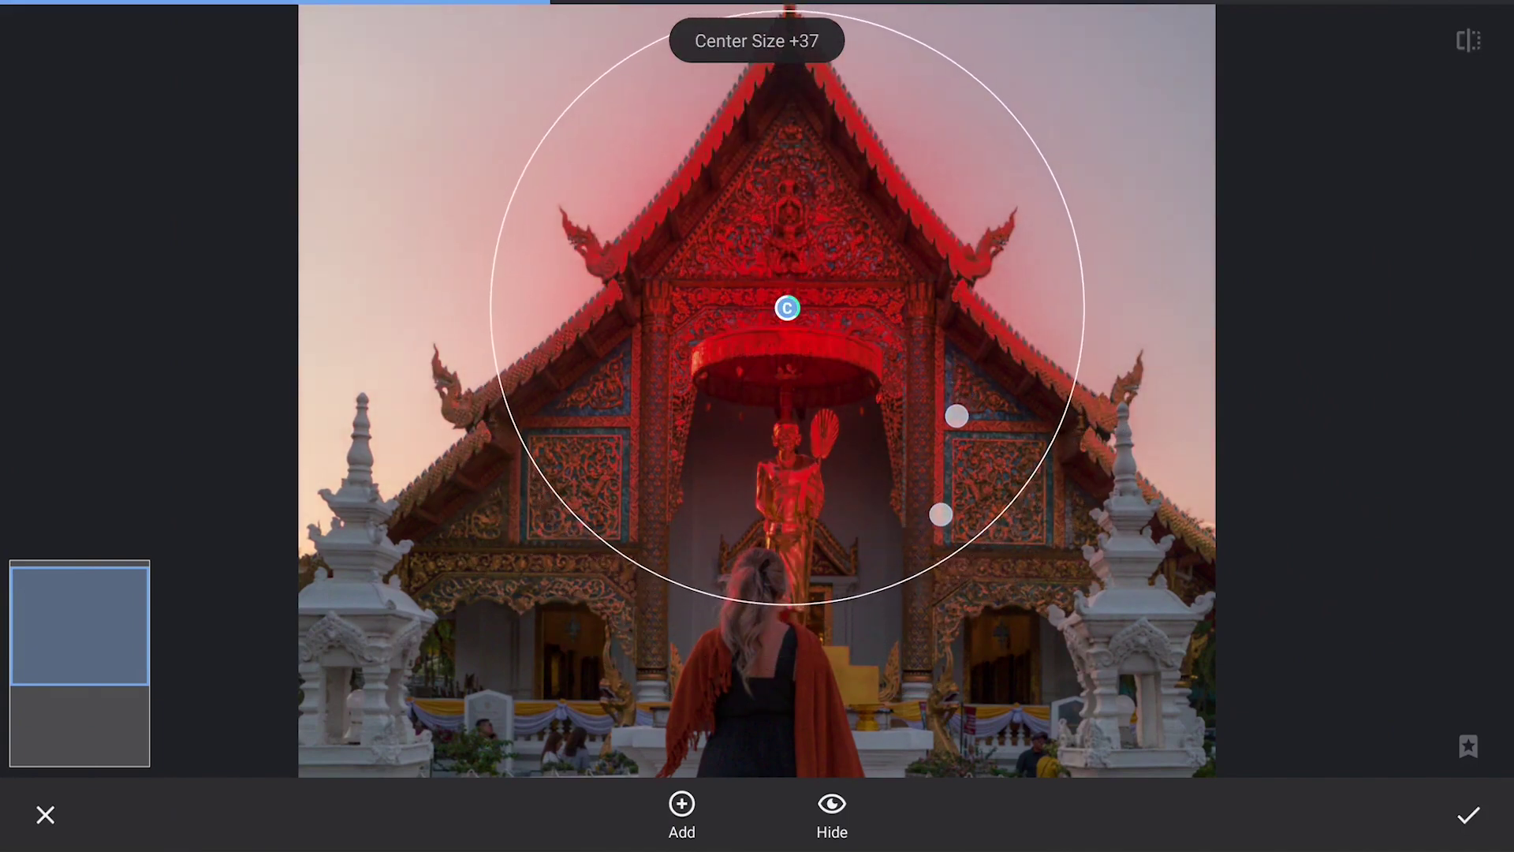
pyautogui.moveTo(962, 386); pyautogui.dragTo(957, 426)
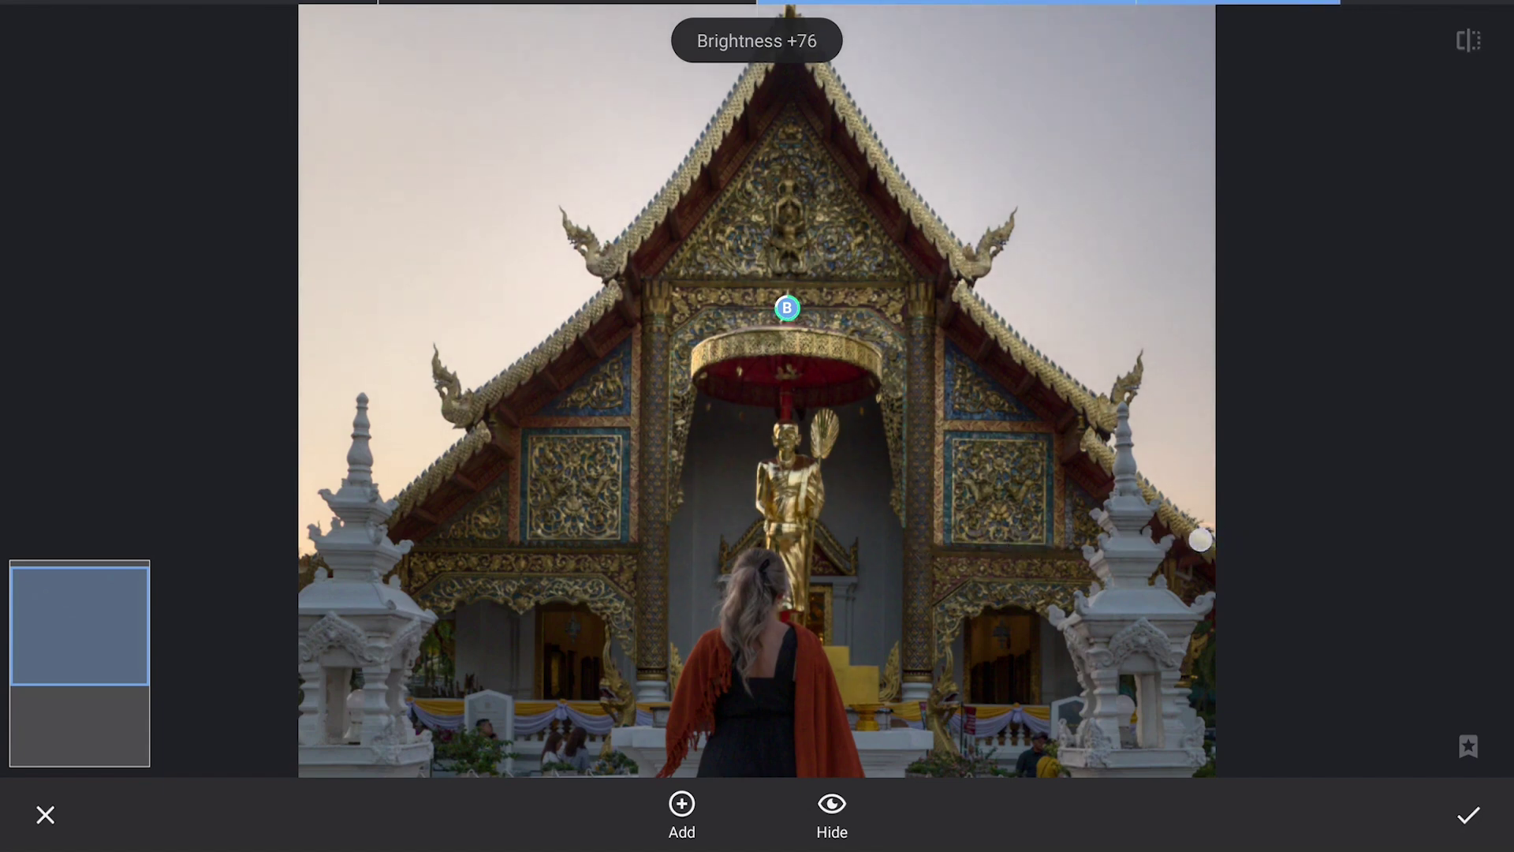
pyautogui.moveTo(970, 567)
pyautogui.mouseDown()
pyautogui.moveTo(970, 542)
pyautogui.moveTo(968, 572)
pyautogui.moveTo(1127, 569)
pyautogui.mouseUp()
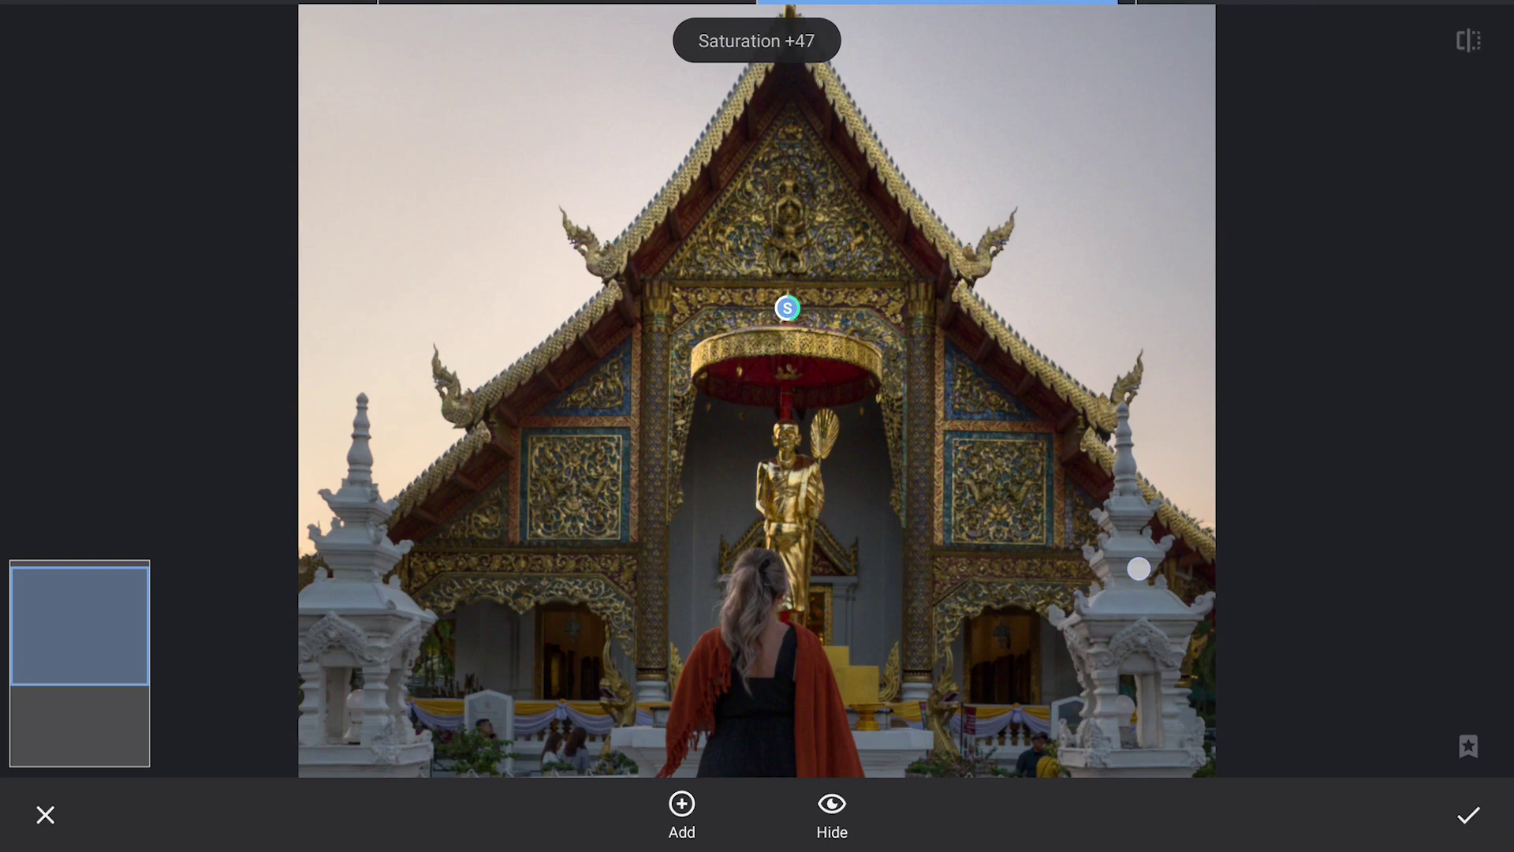
pyautogui.moveTo(1234, 564); pyautogui.dragTo(1271, 562)
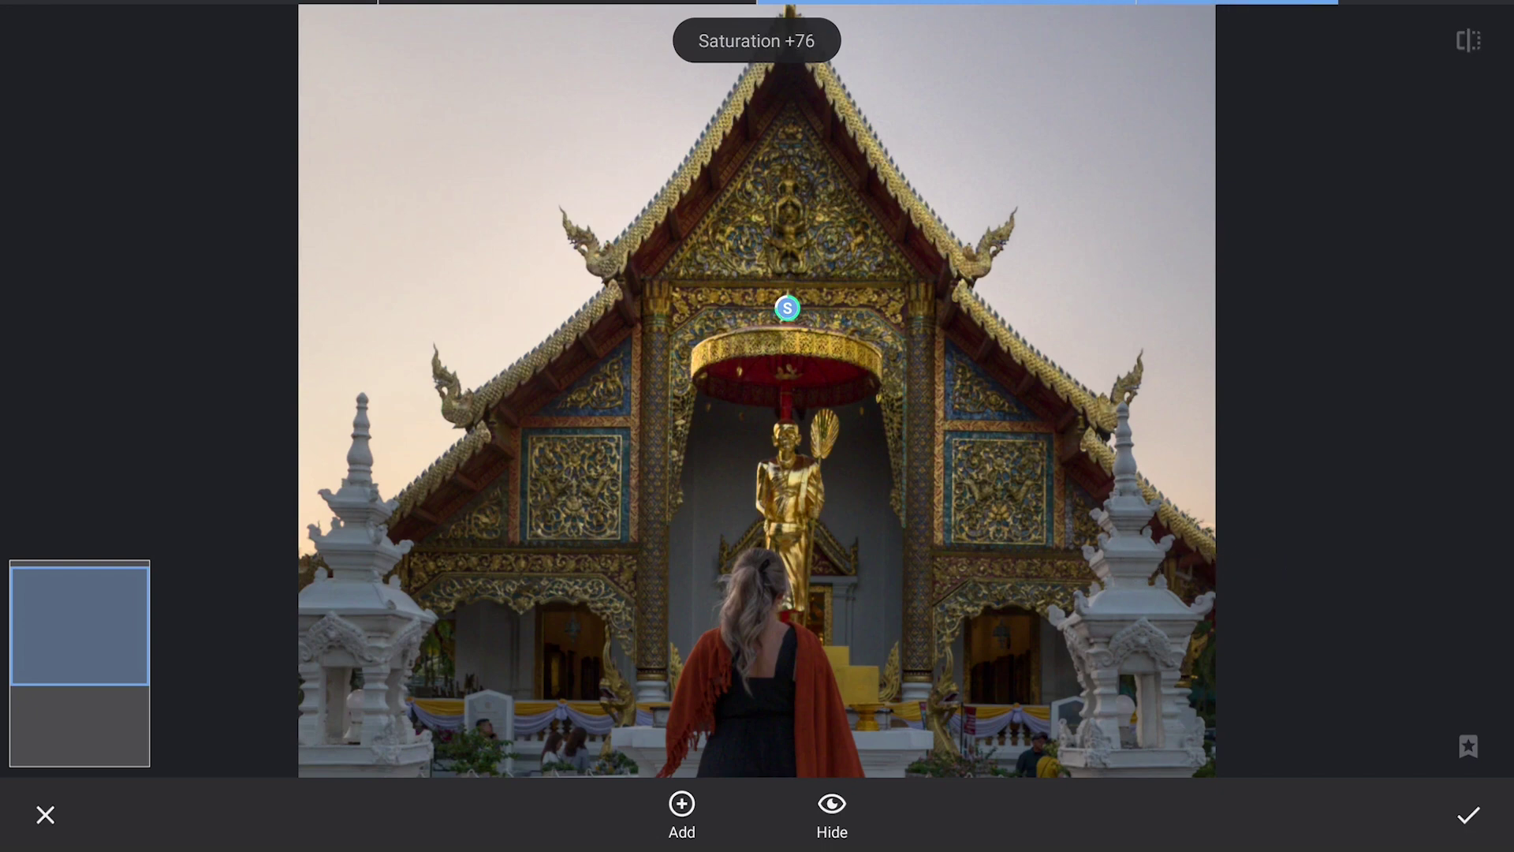
# Copy the brightness control point and paste duplicates onto the temple facade panels
pyautogui.click(787, 308)
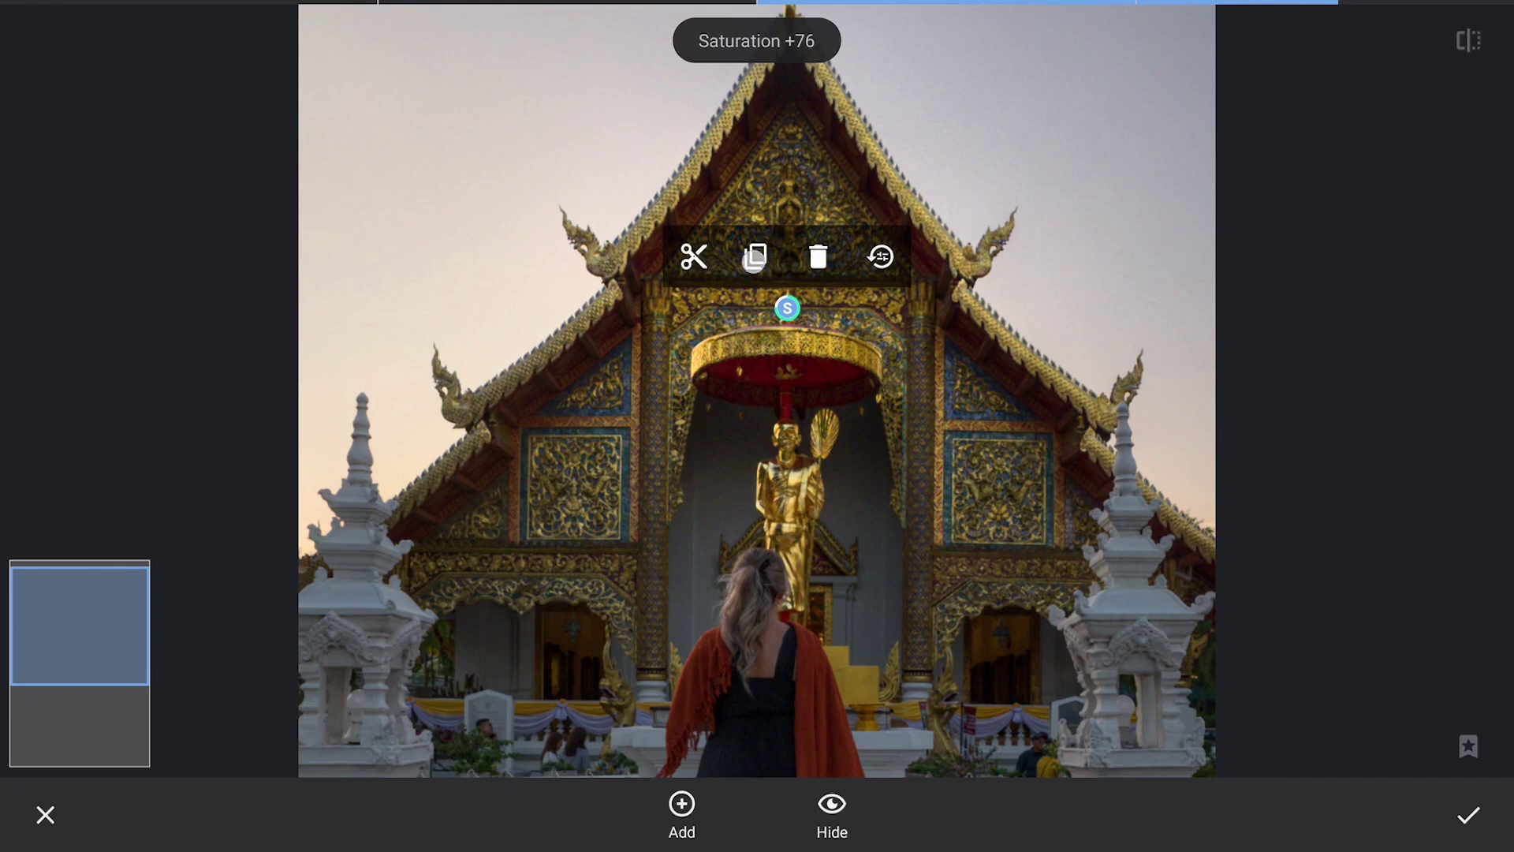
pyautogui.click(755, 259)
pyautogui.click(1001, 479)
pyautogui.click(1001, 425)
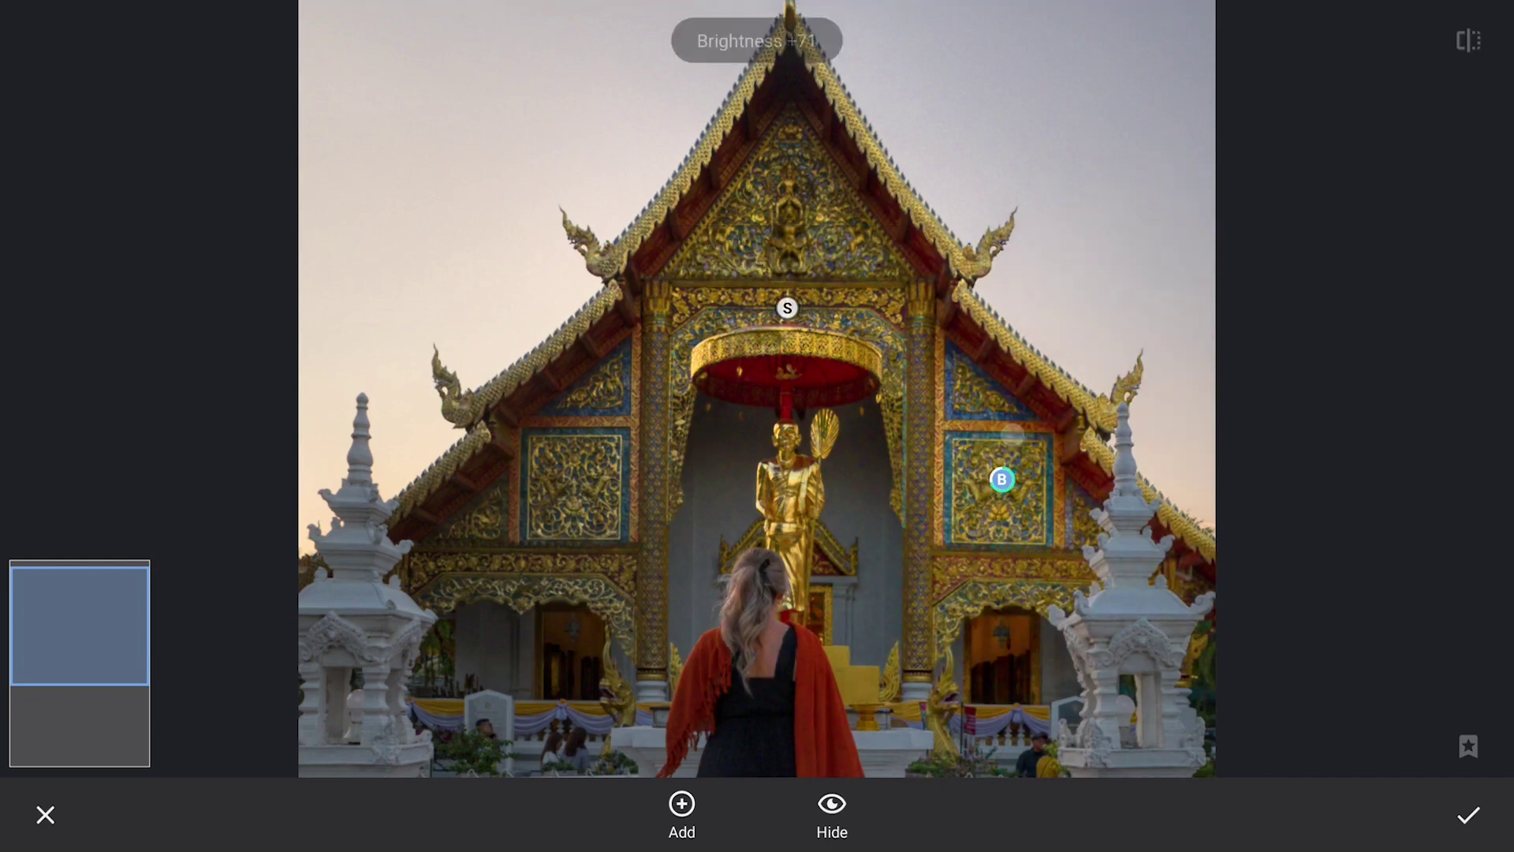
pyautogui.moveTo(1001, 479); pyautogui.dragTo(1004, 509)
pyautogui.click(1004, 509)
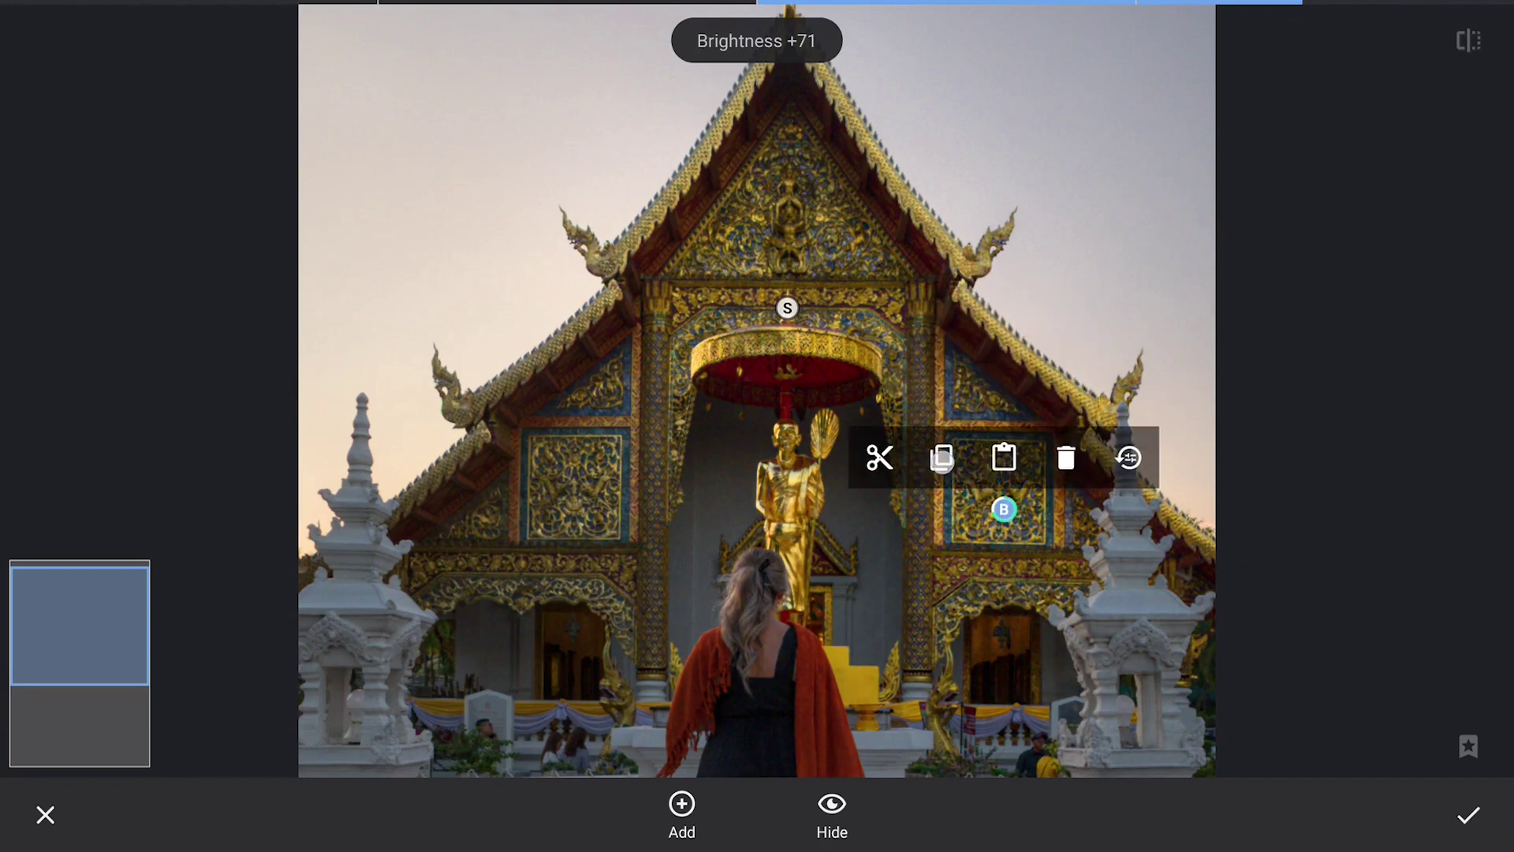
pyautogui.click(941, 457)
pyautogui.click(593, 483)
pyautogui.click(581, 423)
pyautogui.moveTo(601, 521); pyautogui.dragTo(596, 496)
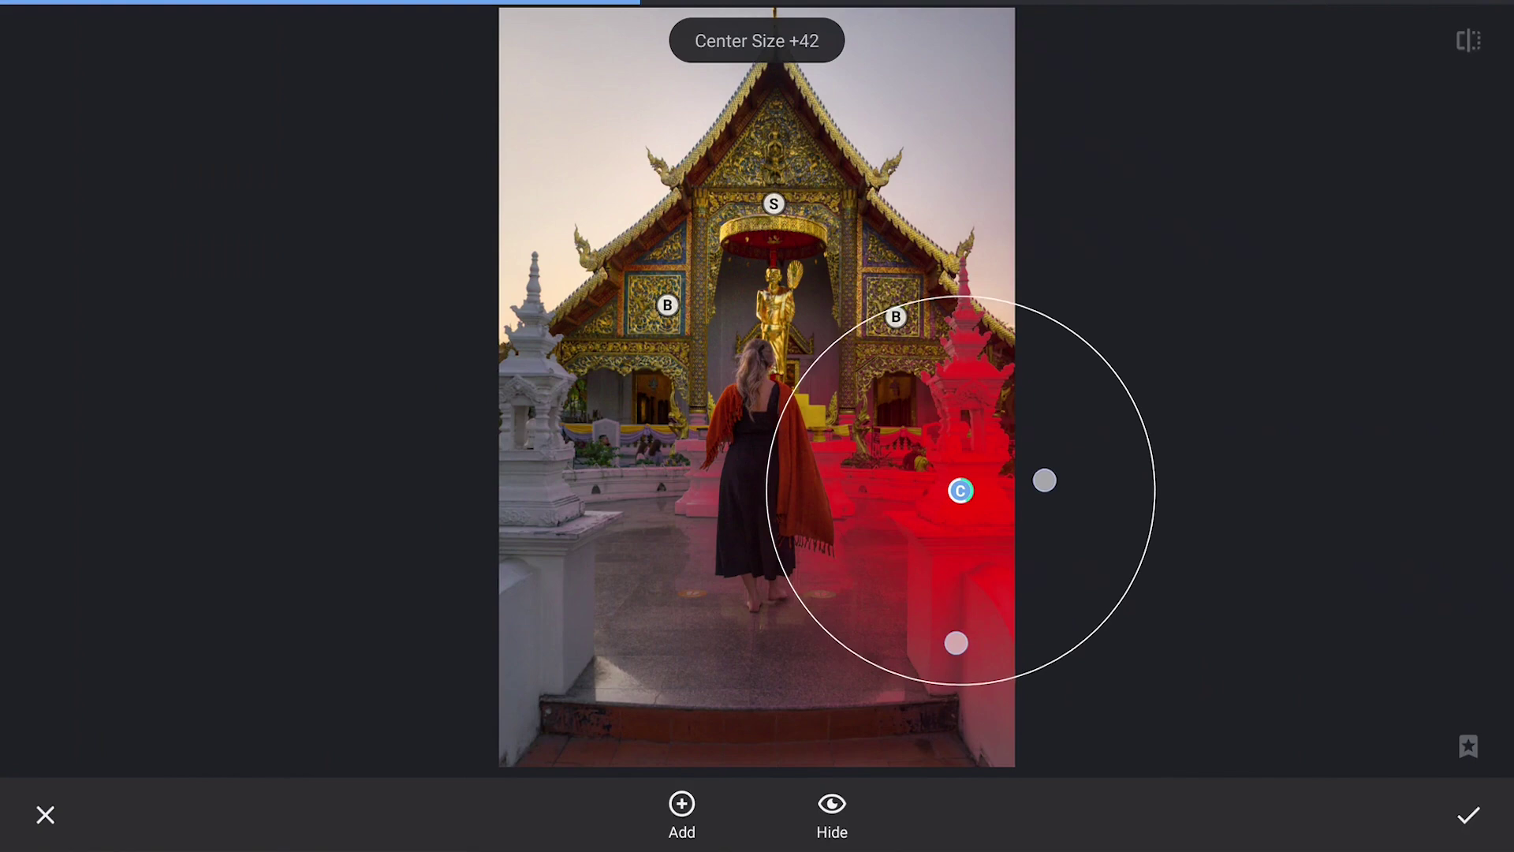
# Boost Structure on a point over the right white spire, then compare with the original
pyautogui.moveTo(1010, 523); pyautogui.dragTo(1011, 568)
pyautogui.moveTo(1026, 640); pyautogui.dragTo(1139, 640)
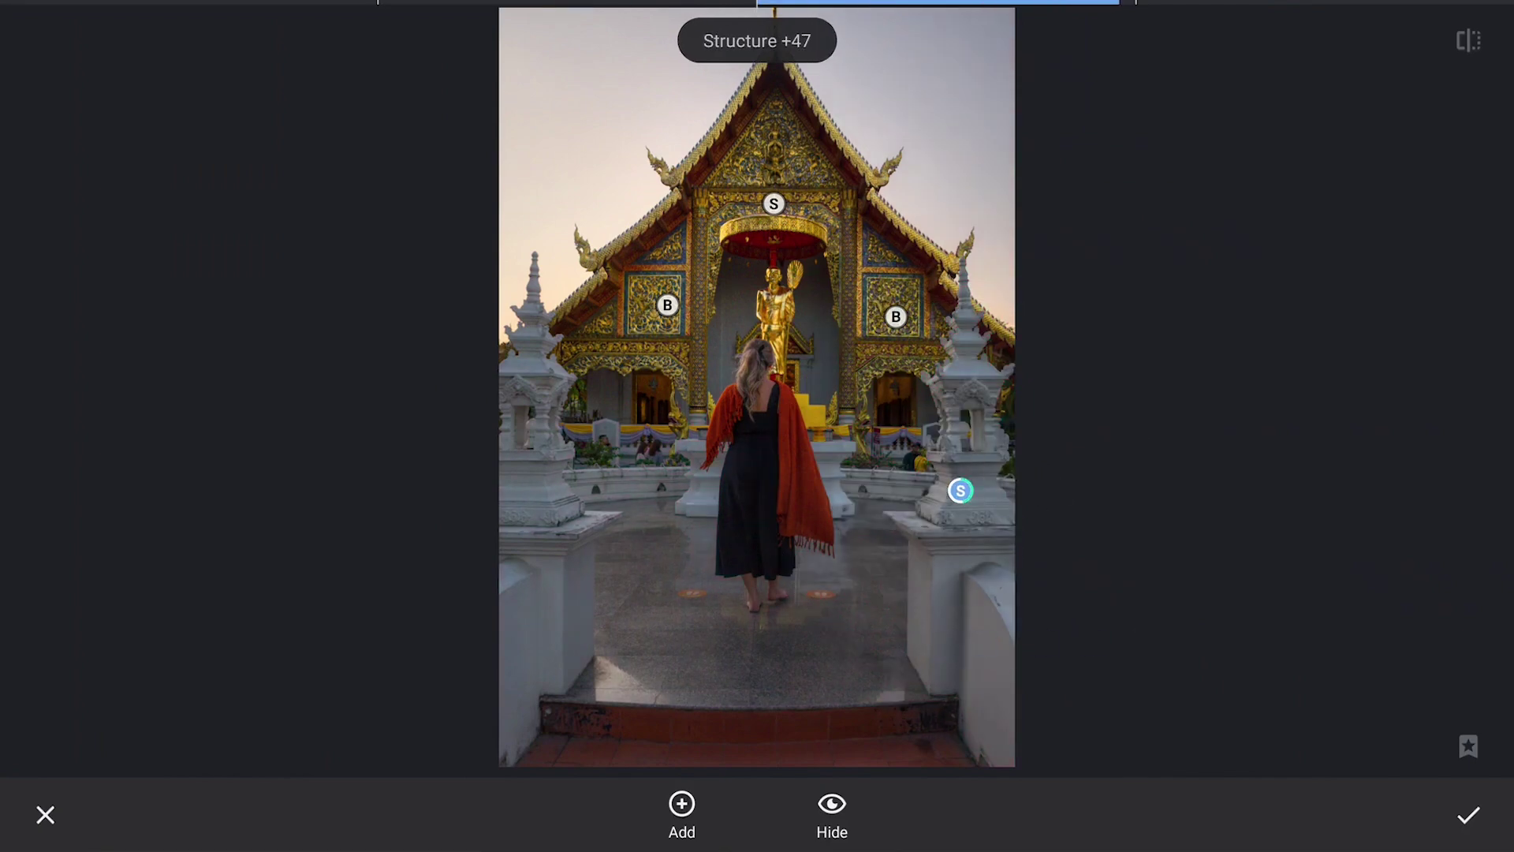
pyautogui.moveTo(1006, 595); pyautogui.dragTo(1163, 592)
pyautogui.click(536, 459)
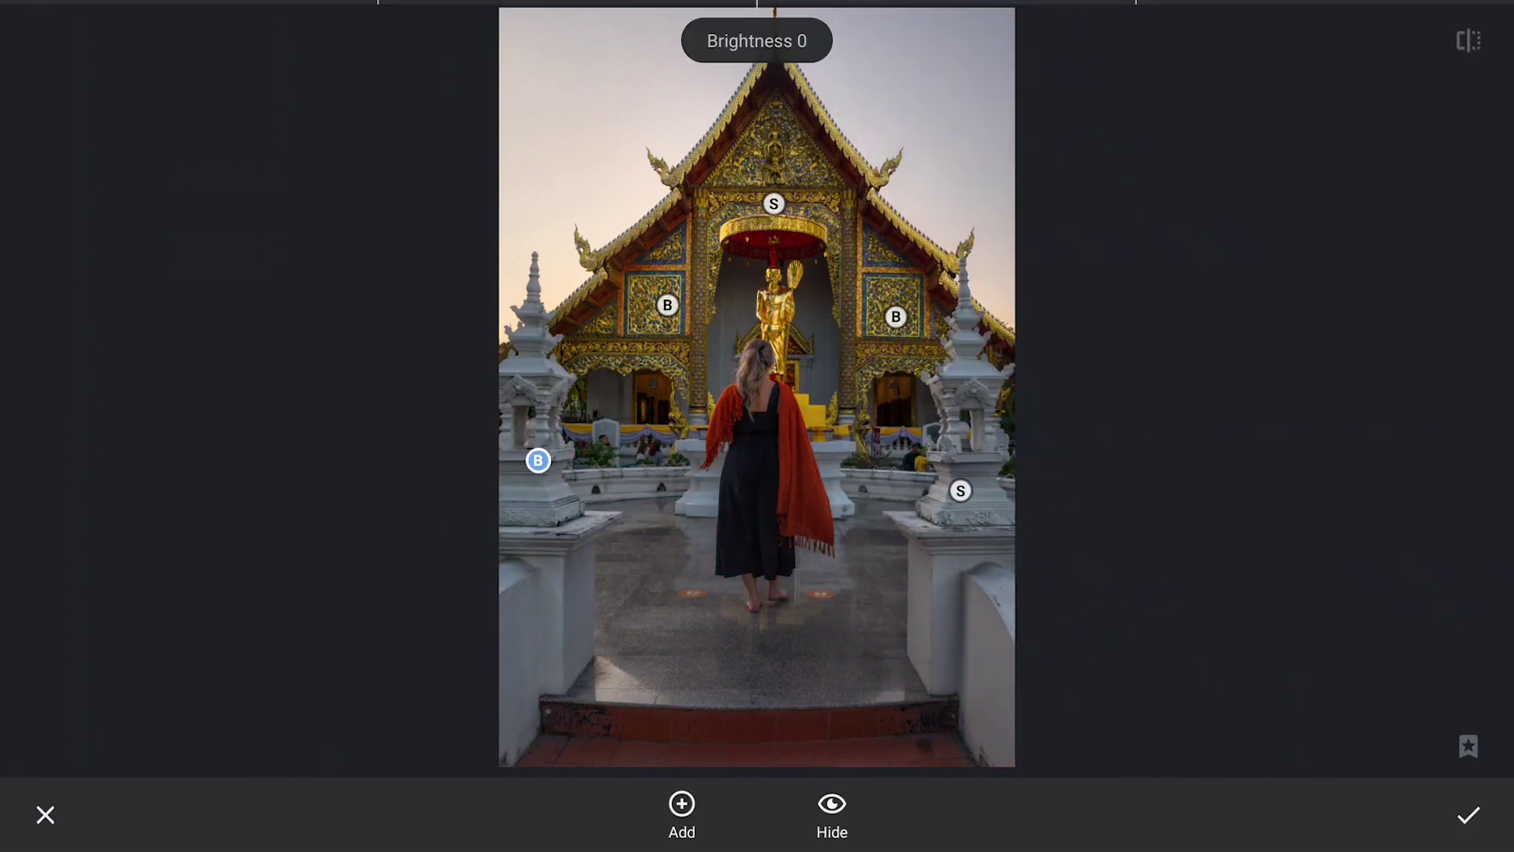
pyautogui.click(1458, 46)
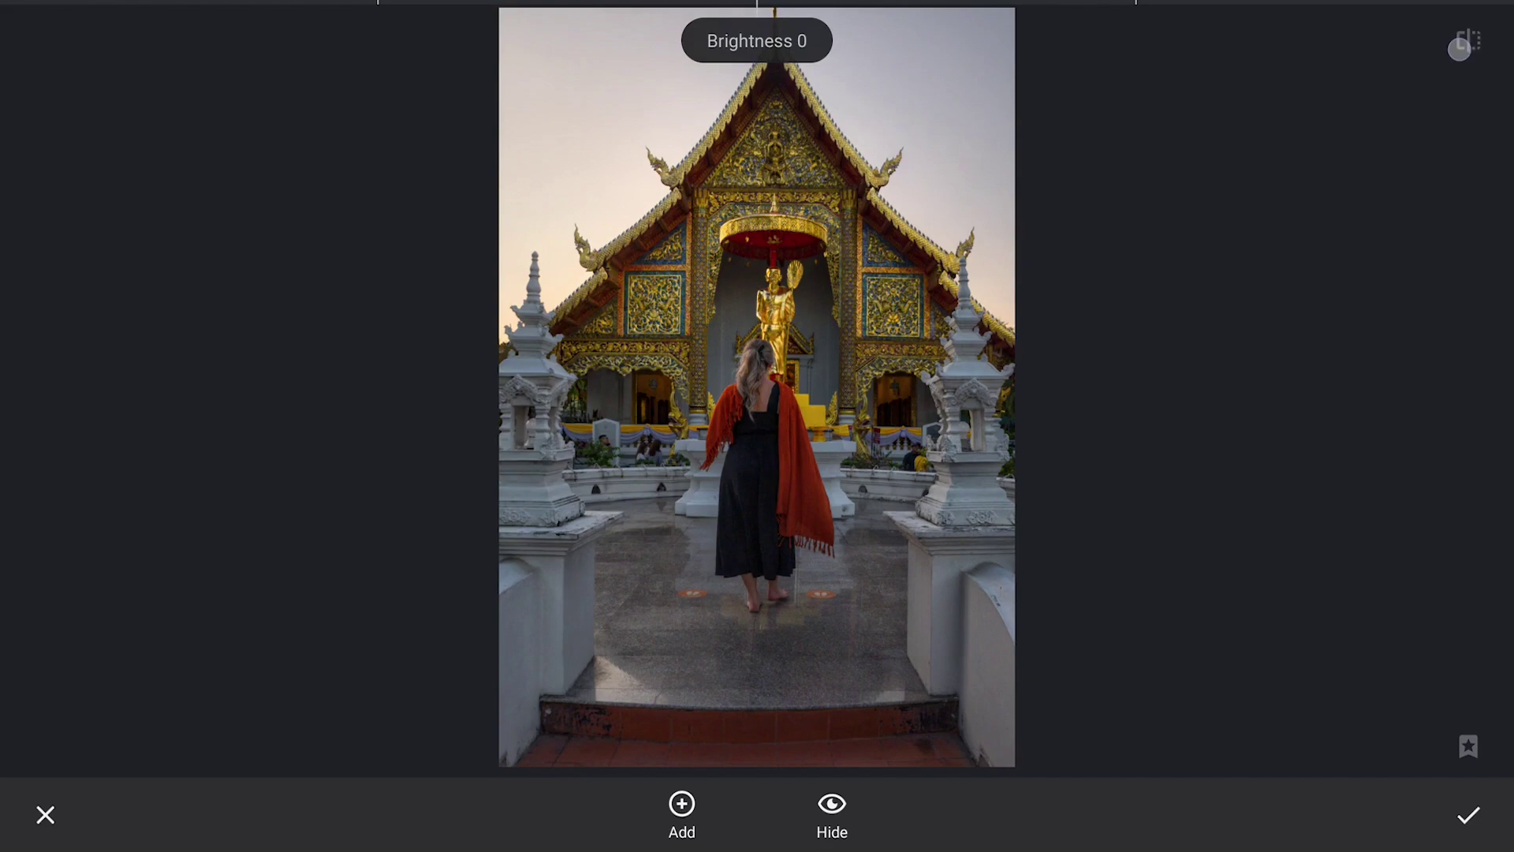
pyautogui.click(1458, 46)
pyautogui.click(1457, 46)
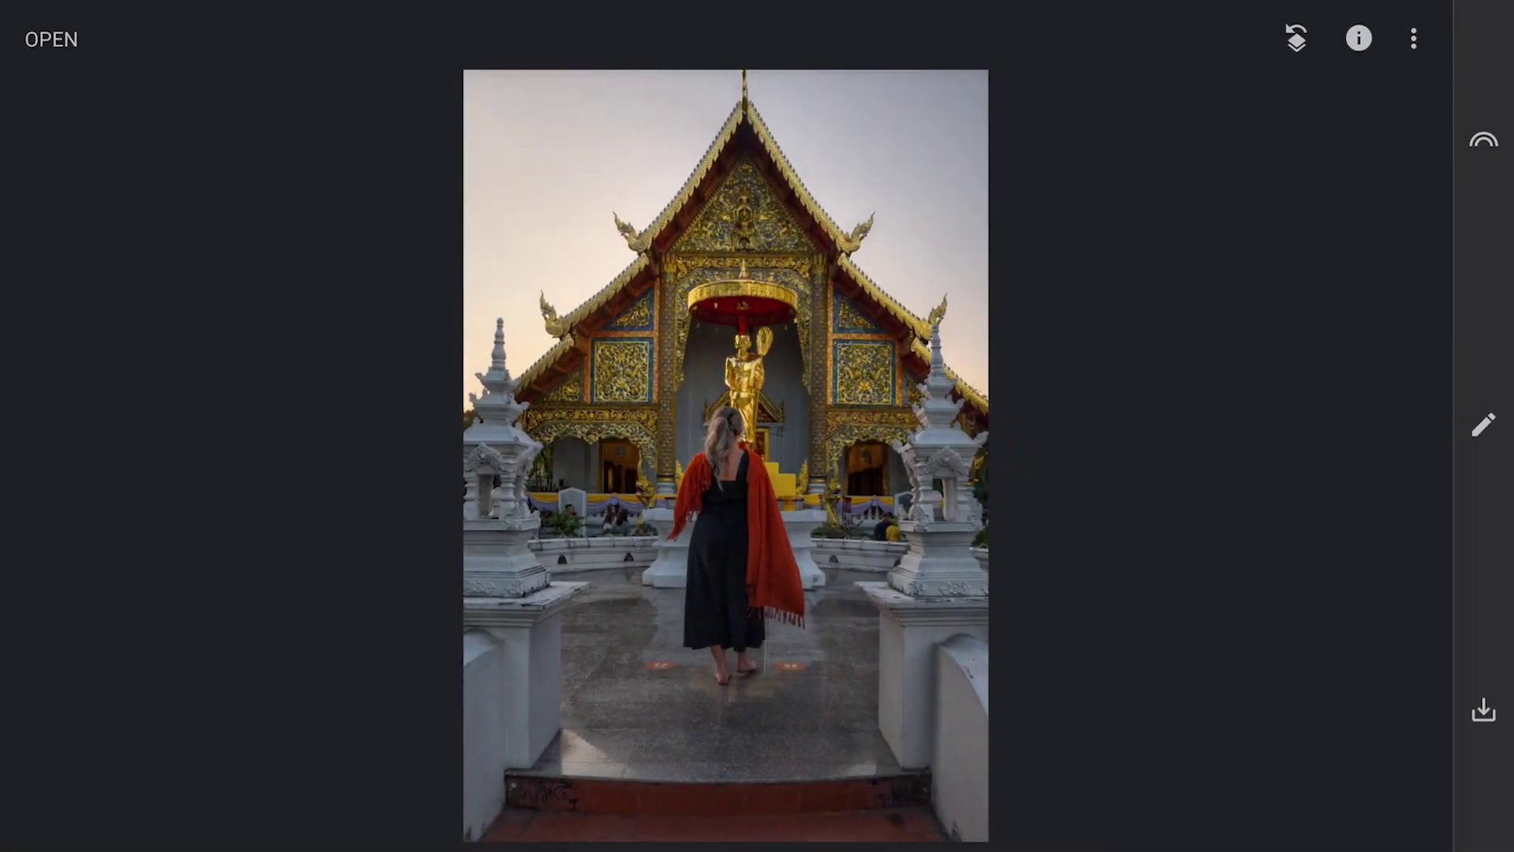
# Apply a Curves adjustment that pulls the highlight endpoint and midtones down
pyautogui.click(1483, 424)
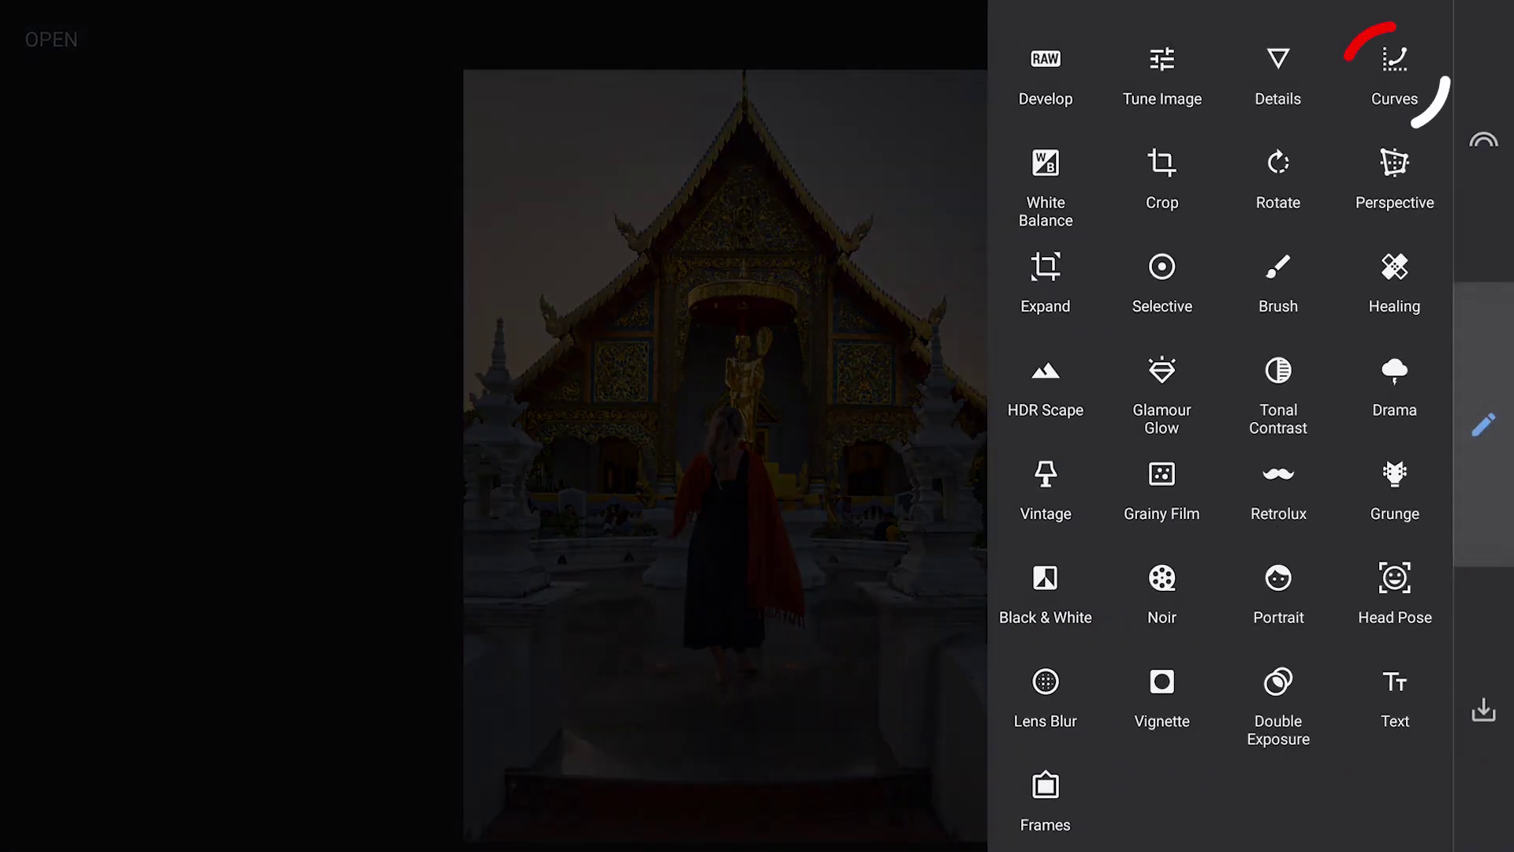
pyautogui.click(1394, 71)
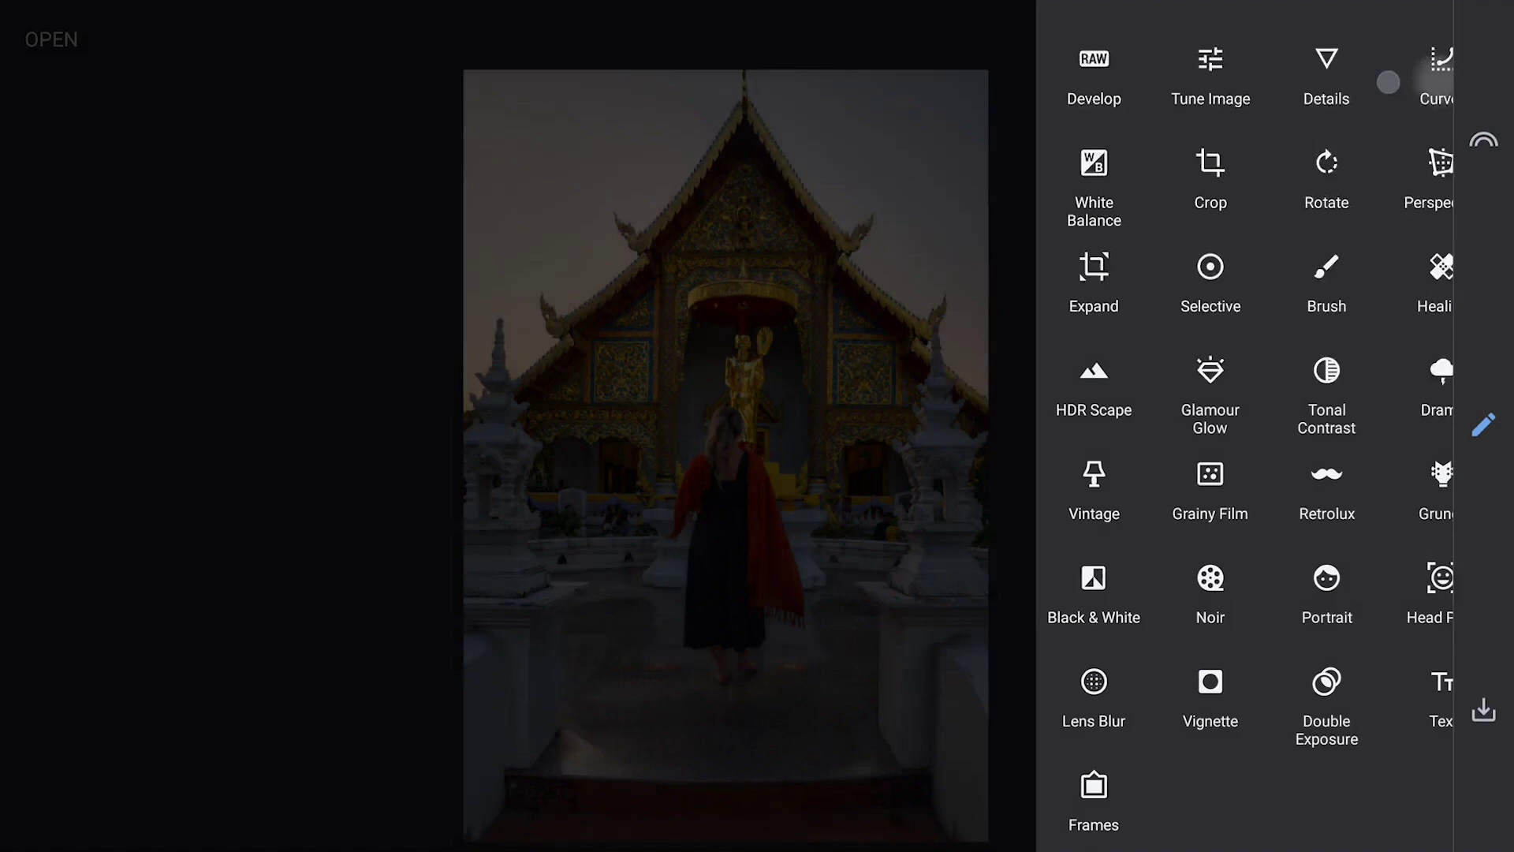
pyautogui.moveTo(1493, 282); pyautogui.dragTo(1494, 340)
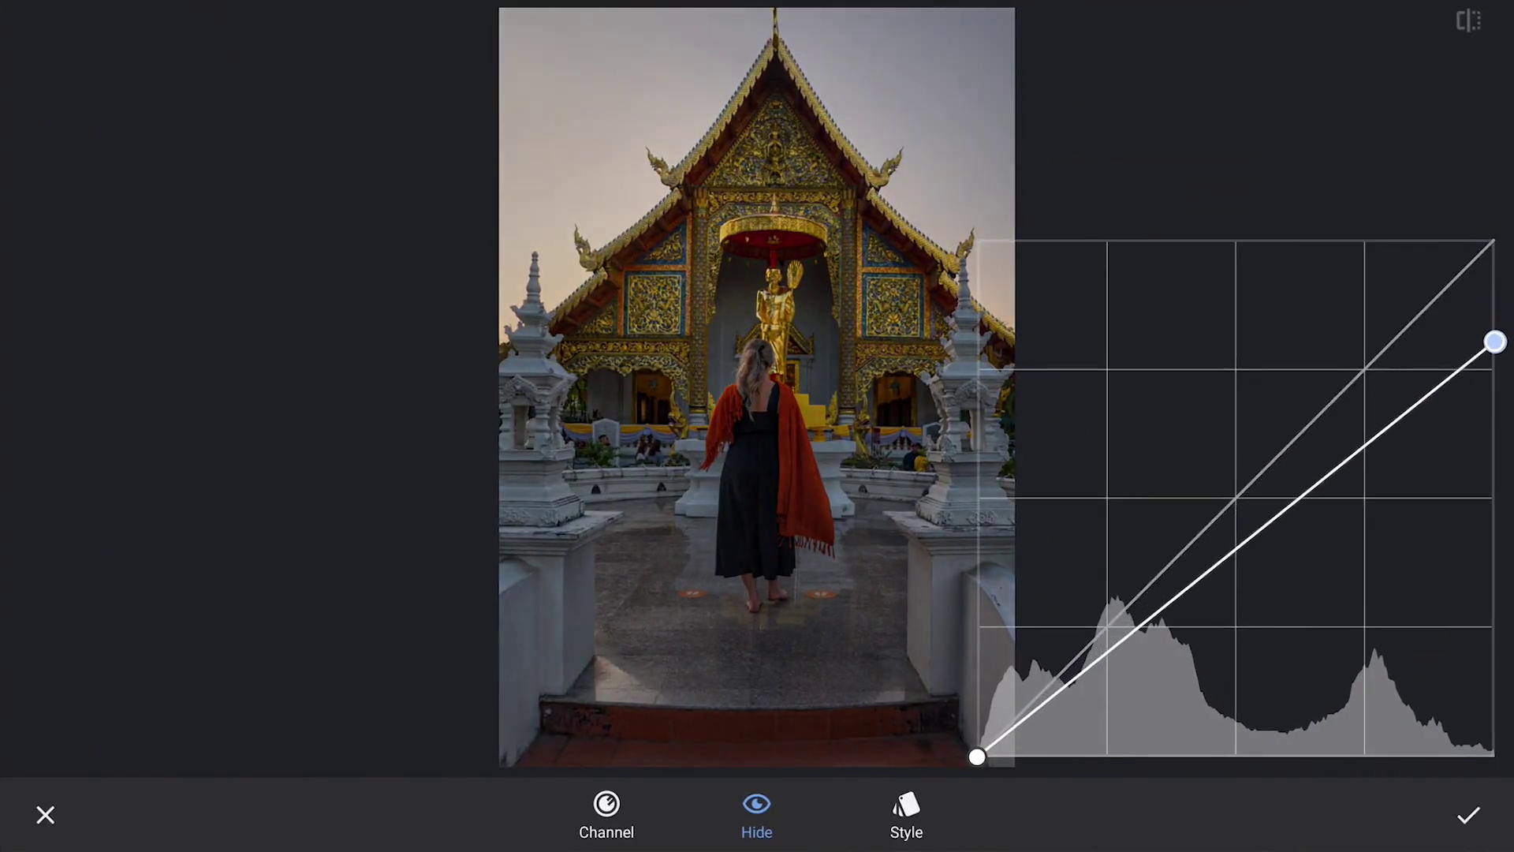
pyautogui.moveTo(1280, 513); pyautogui.dragTo(1280, 562)
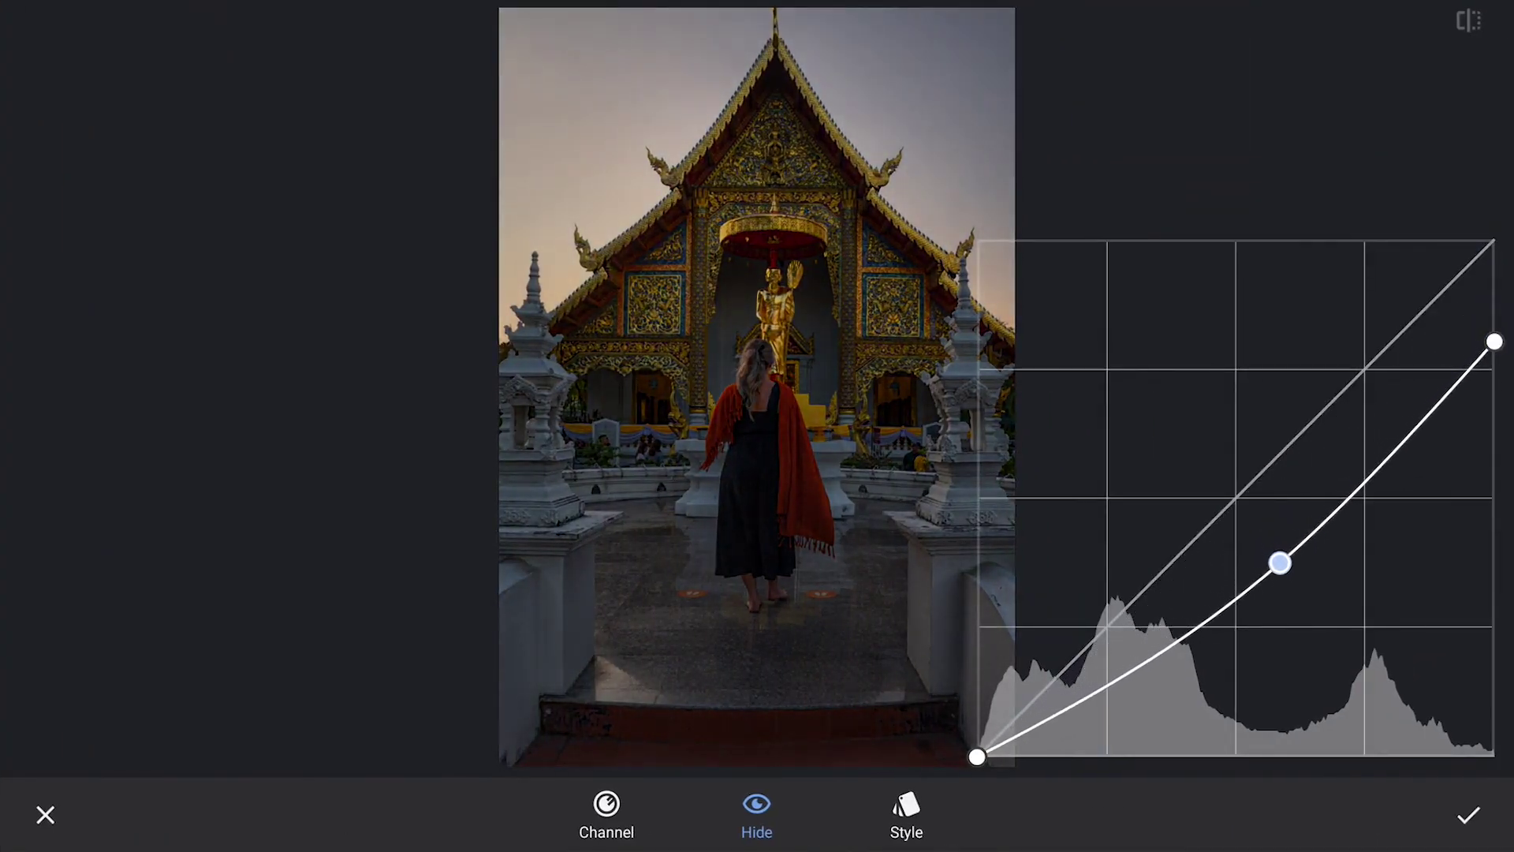
pyautogui.moveTo(1495, 342); pyautogui.dragTo(1491, 369)
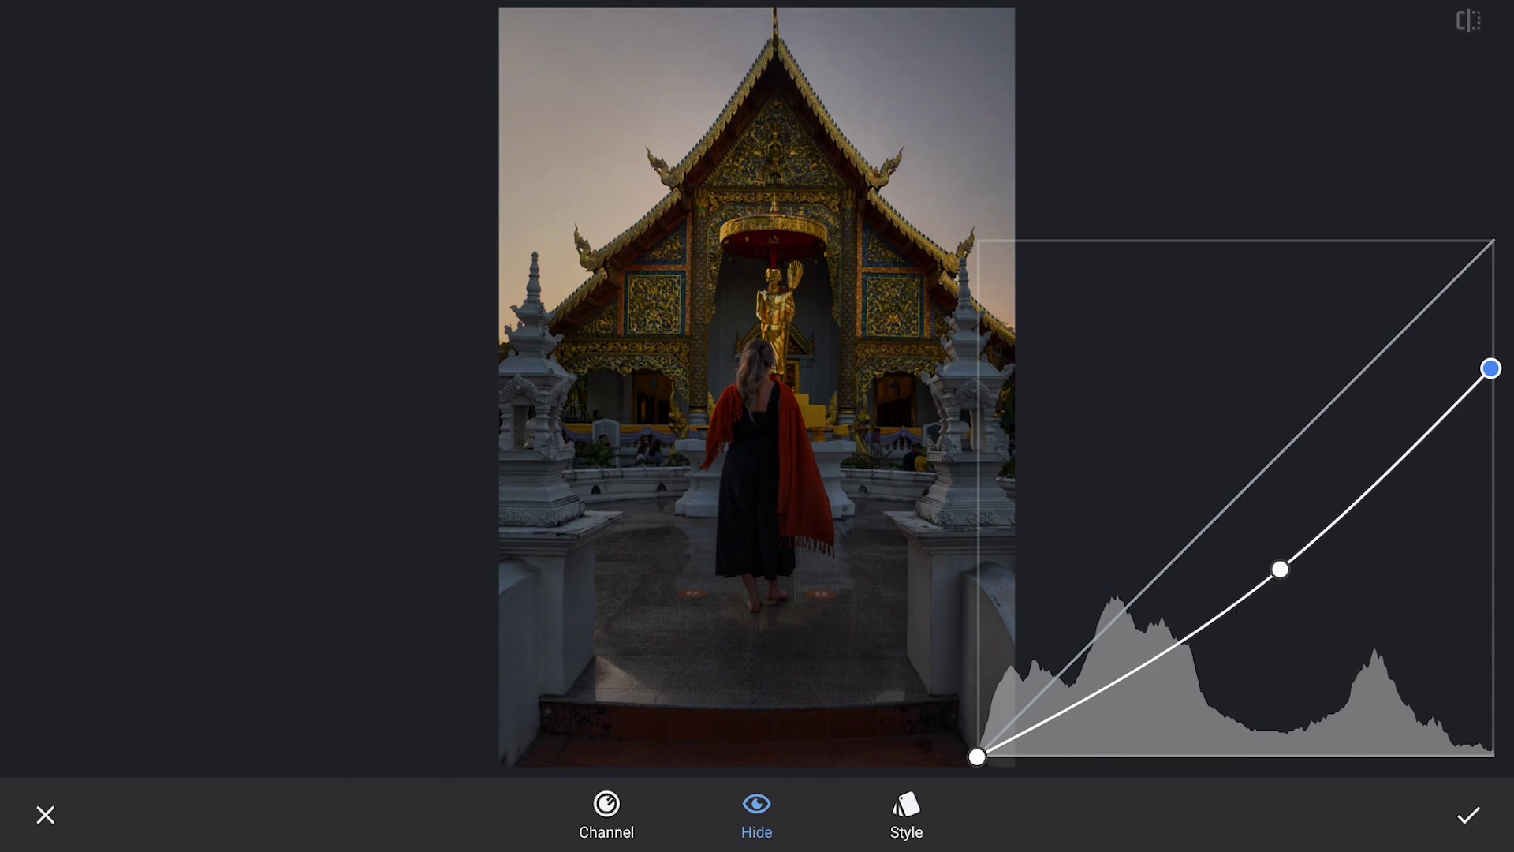
pyautogui.click(1469, 815)
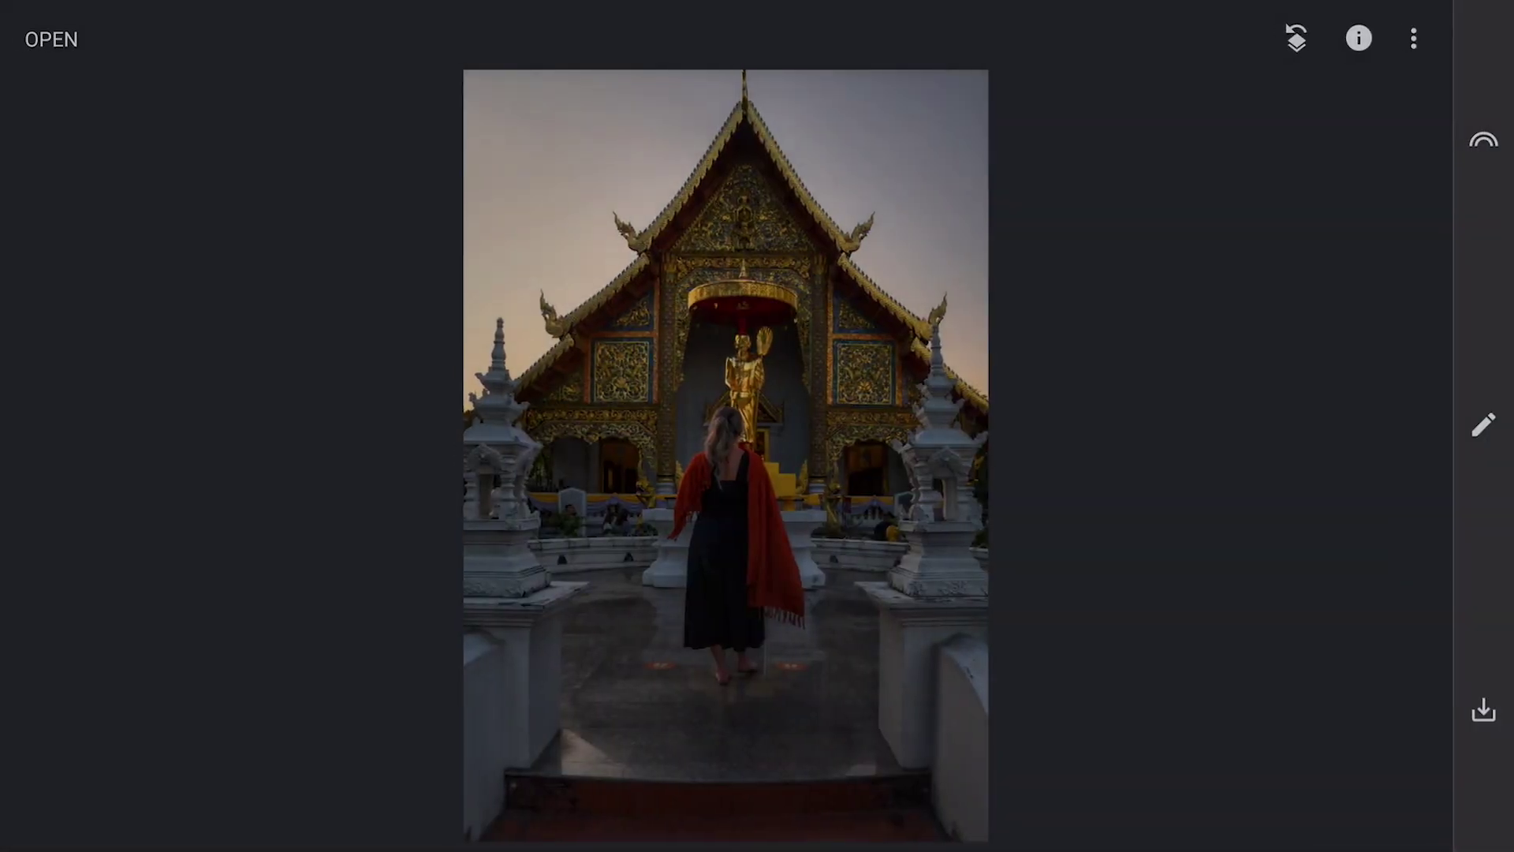
# Open the Curves edit's Stacks Brush from View edits, with brush strength at Curves 100
pyautogui.click(1297, 43)
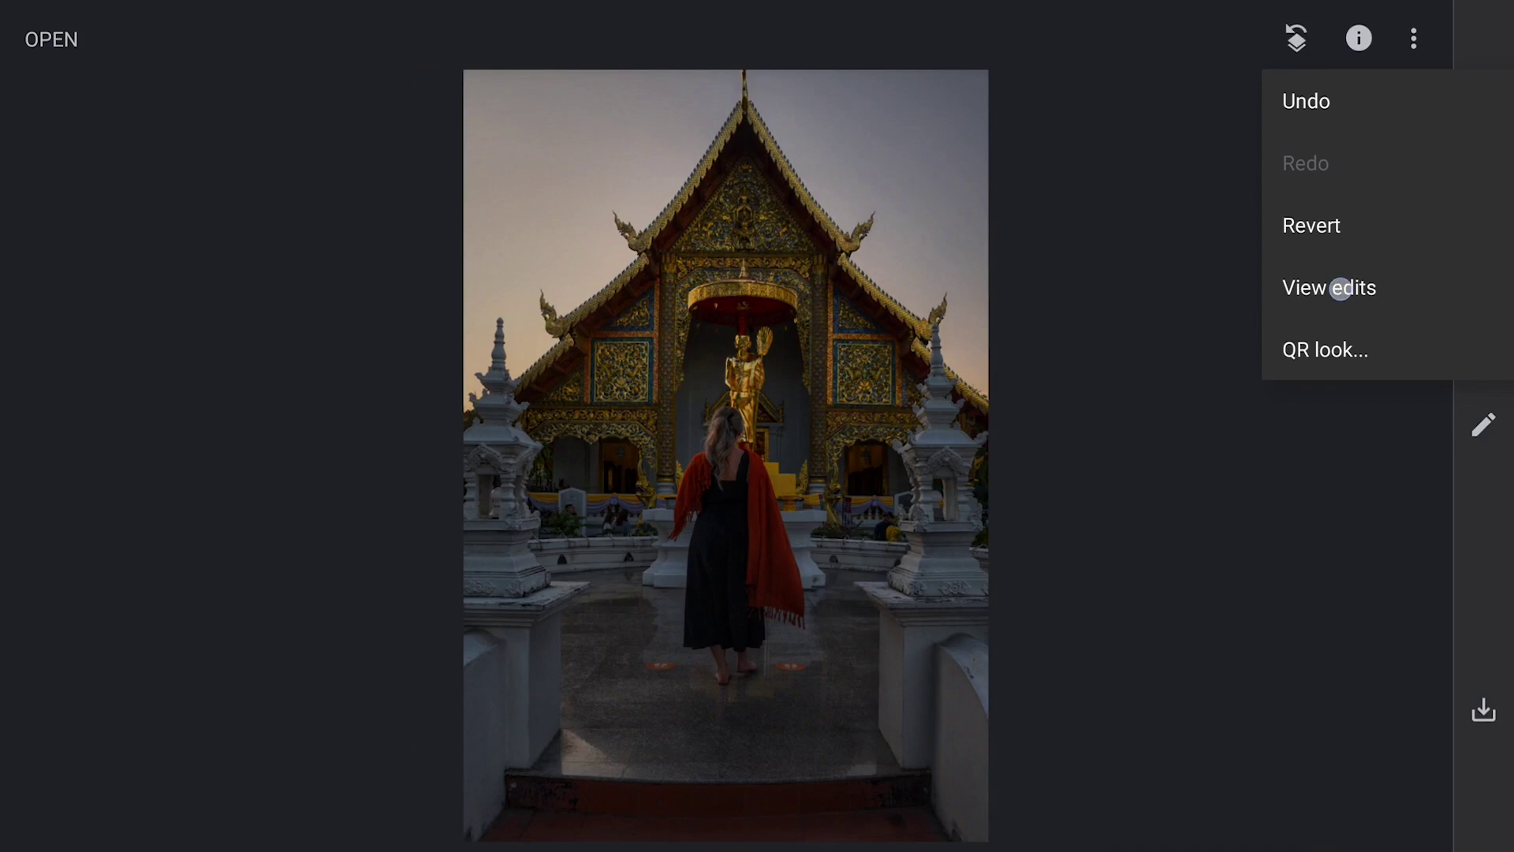
pyautogui.click(1339, 289)
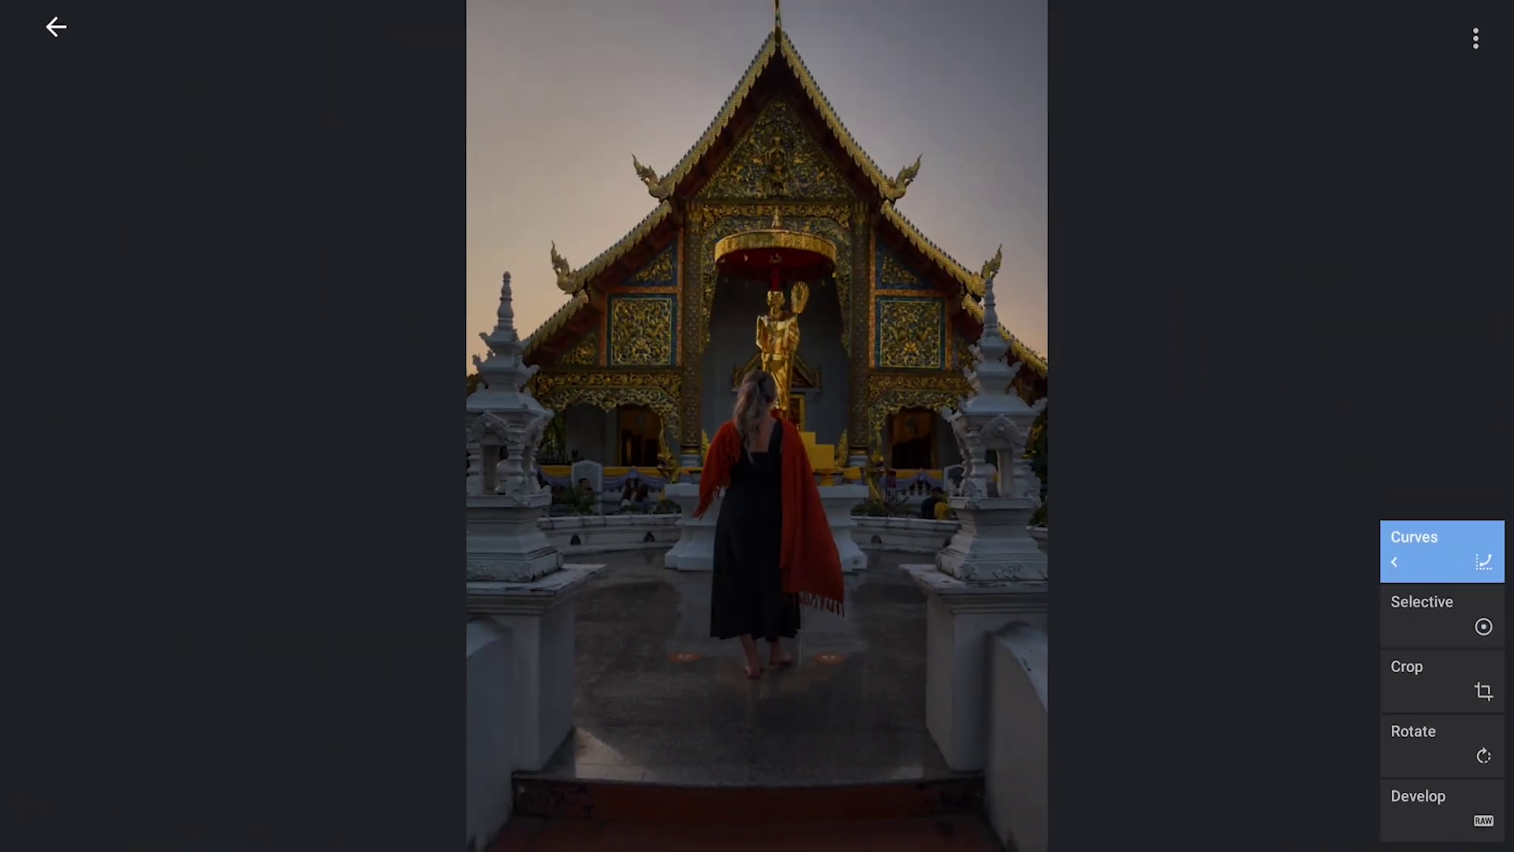
pyautogui.click(1427, 549)
pyautogui.click(1346, 549)
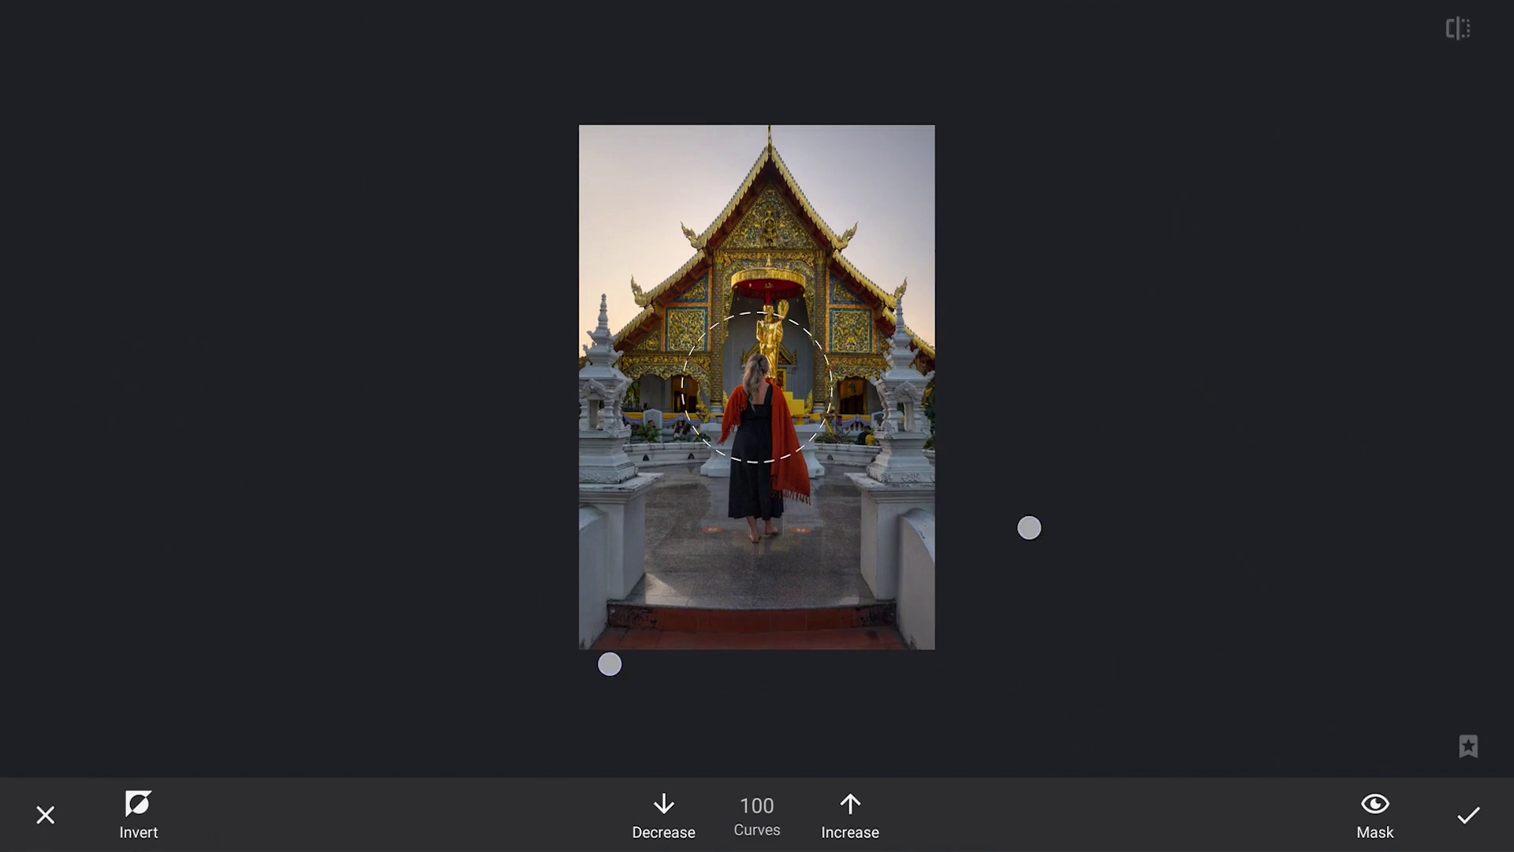
pyautogui.scroll(-3, 757, 386)
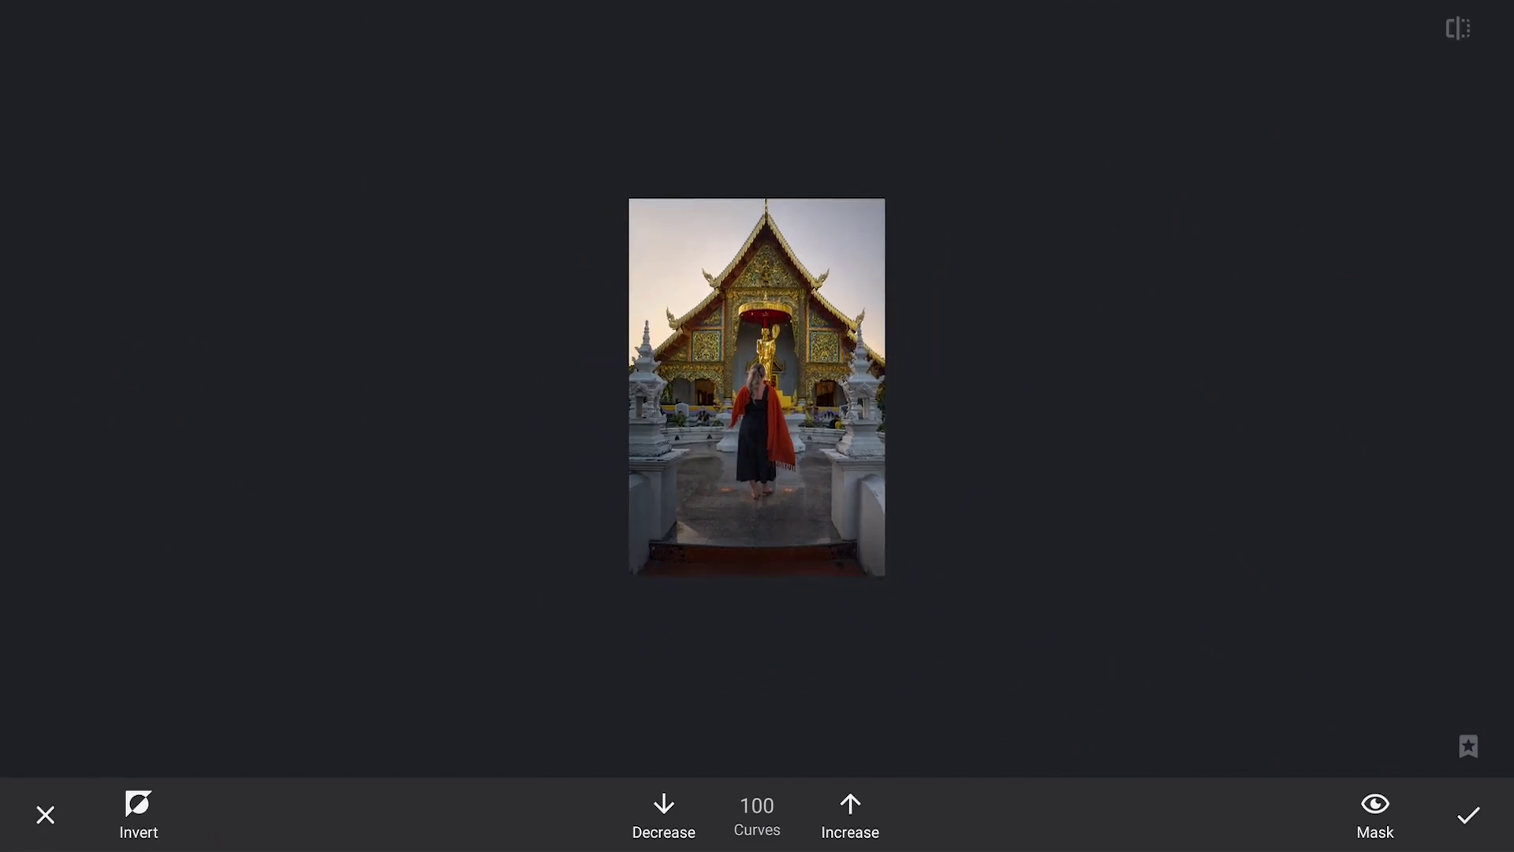
pyautogui.click(1341, 803)
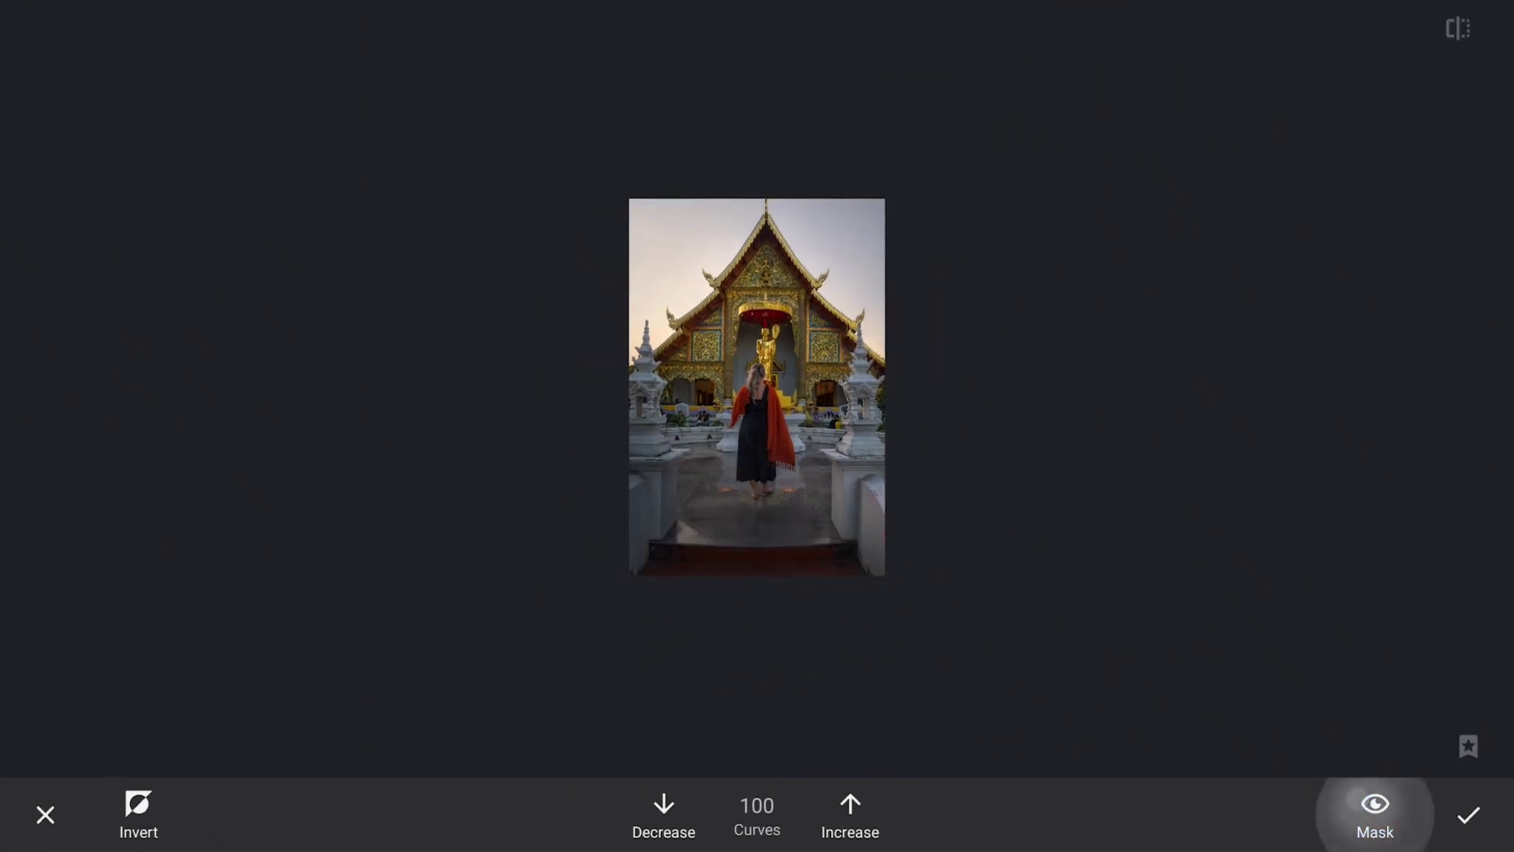
pyautogui.click(664, 809)
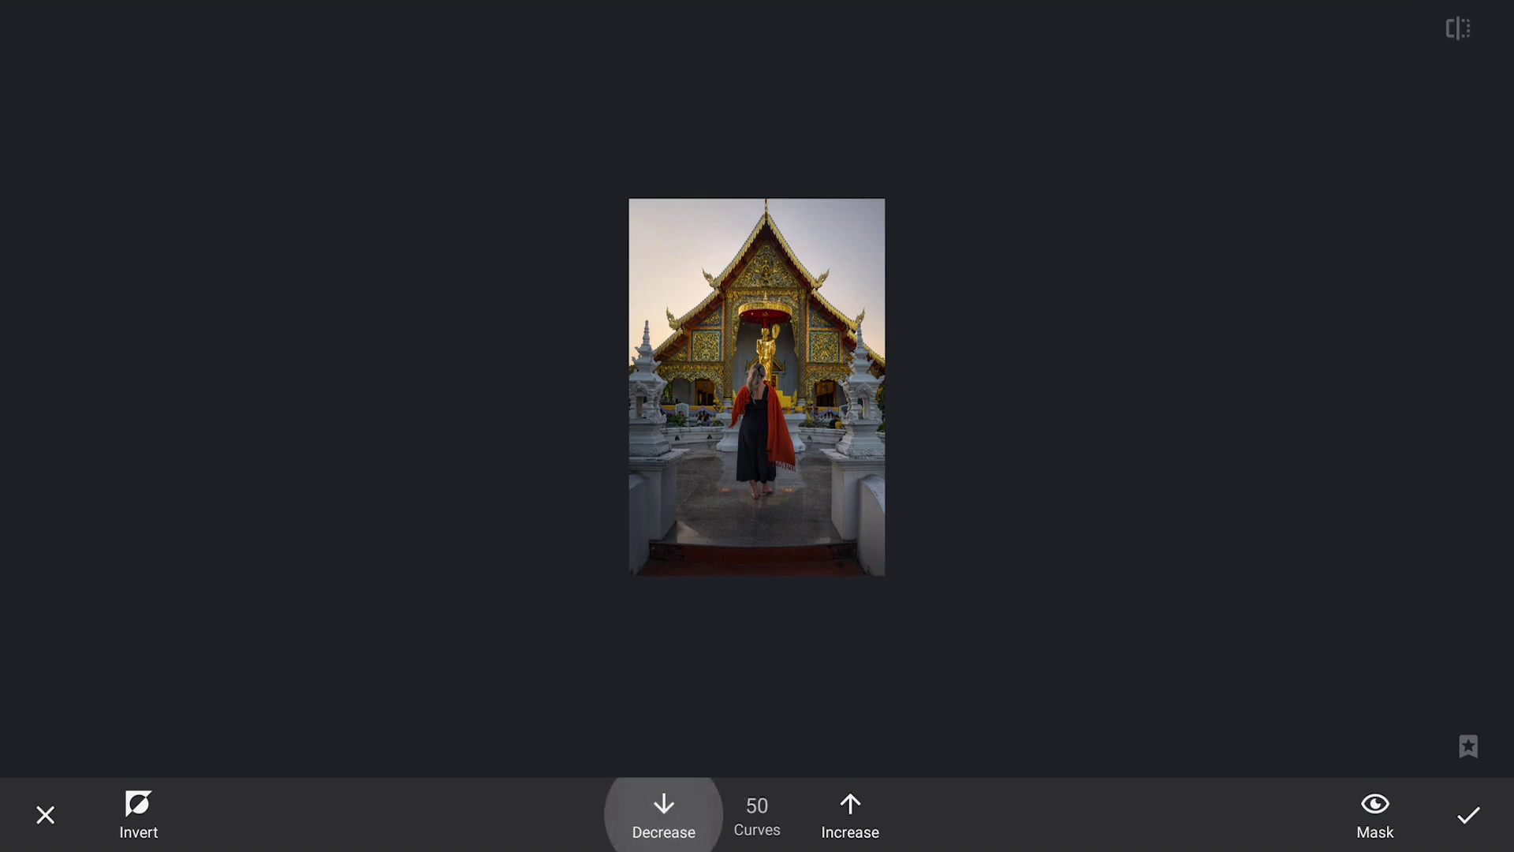
pyautogui.click(664, 809)
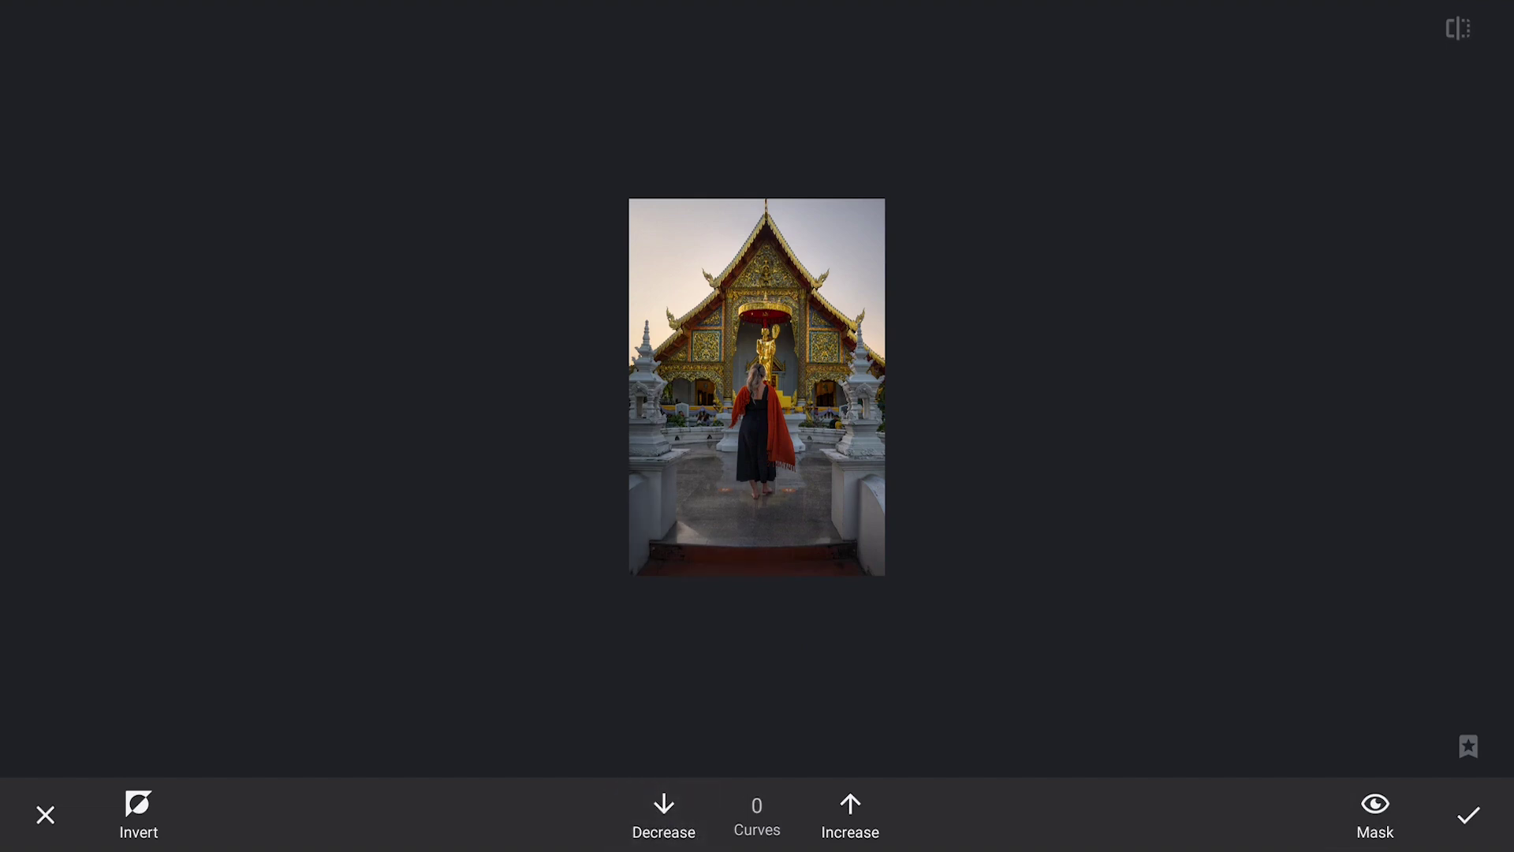
pyautogui.click(851, 808)
pyautogui.click(850, 808)
pyautogui.click(850, 809)
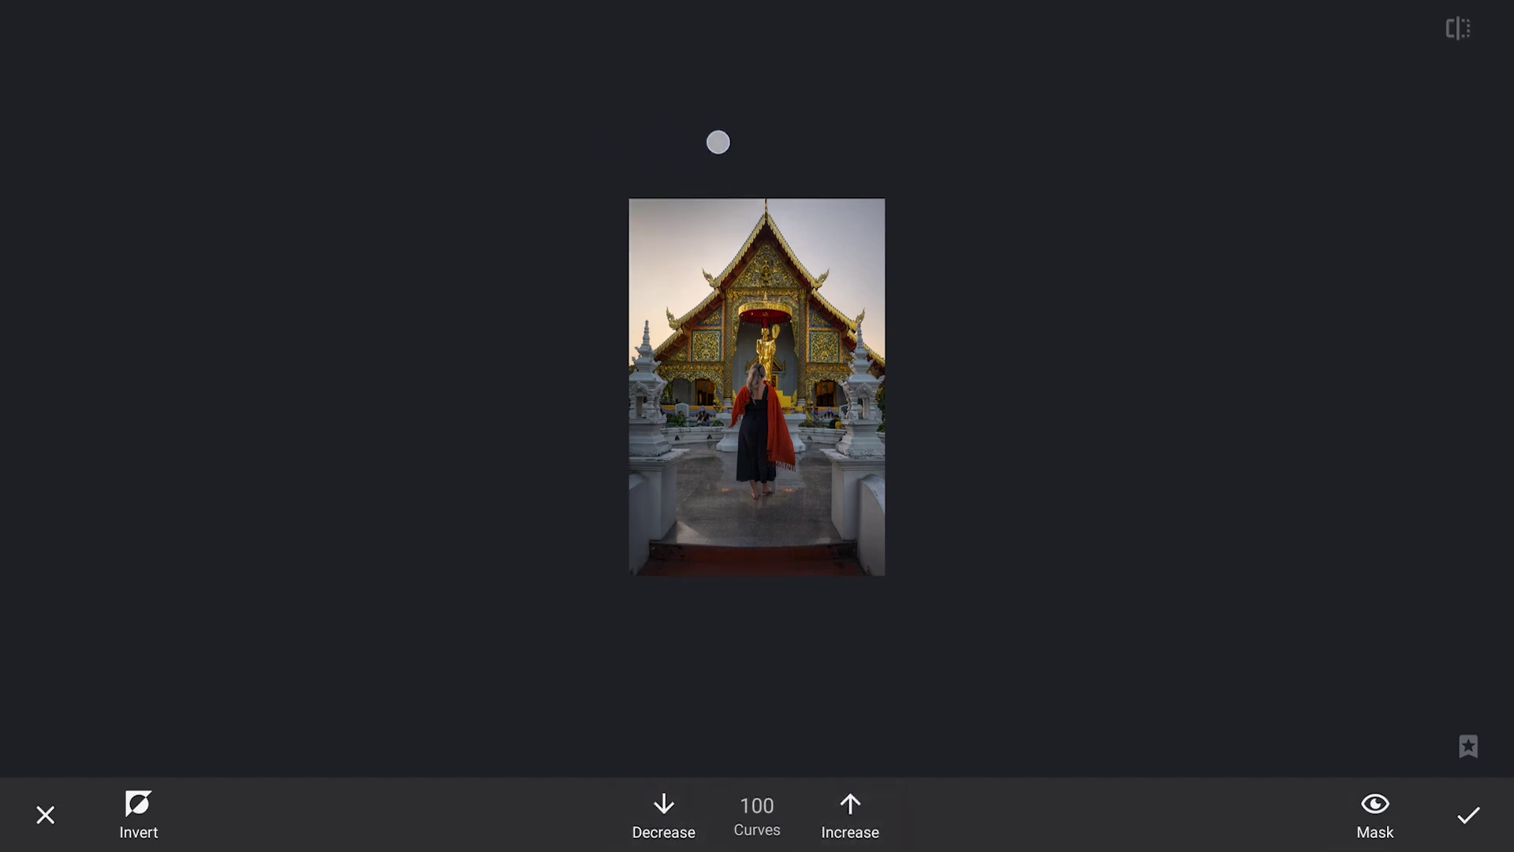
# Paint the darkening over the sky and right edge, check the mask, and apply
pyautogui.moveTo(718, 142)
pyautogui.mouseDown()
pyautogui.moveTo(824, 150)
pyautogui.moveTo(991, 260)
pyautogui.mouseUp()
pyautogui.moveTo(850, 167); pyautogui.dragTo(970, 289)
pyautogui.moveTo(907, 227)
pyautogui.mouseDown()
pyautogui.moveTo(946, 348)
pyautogui.moveTo(1003, 427)
pyautogui.mouseUp()
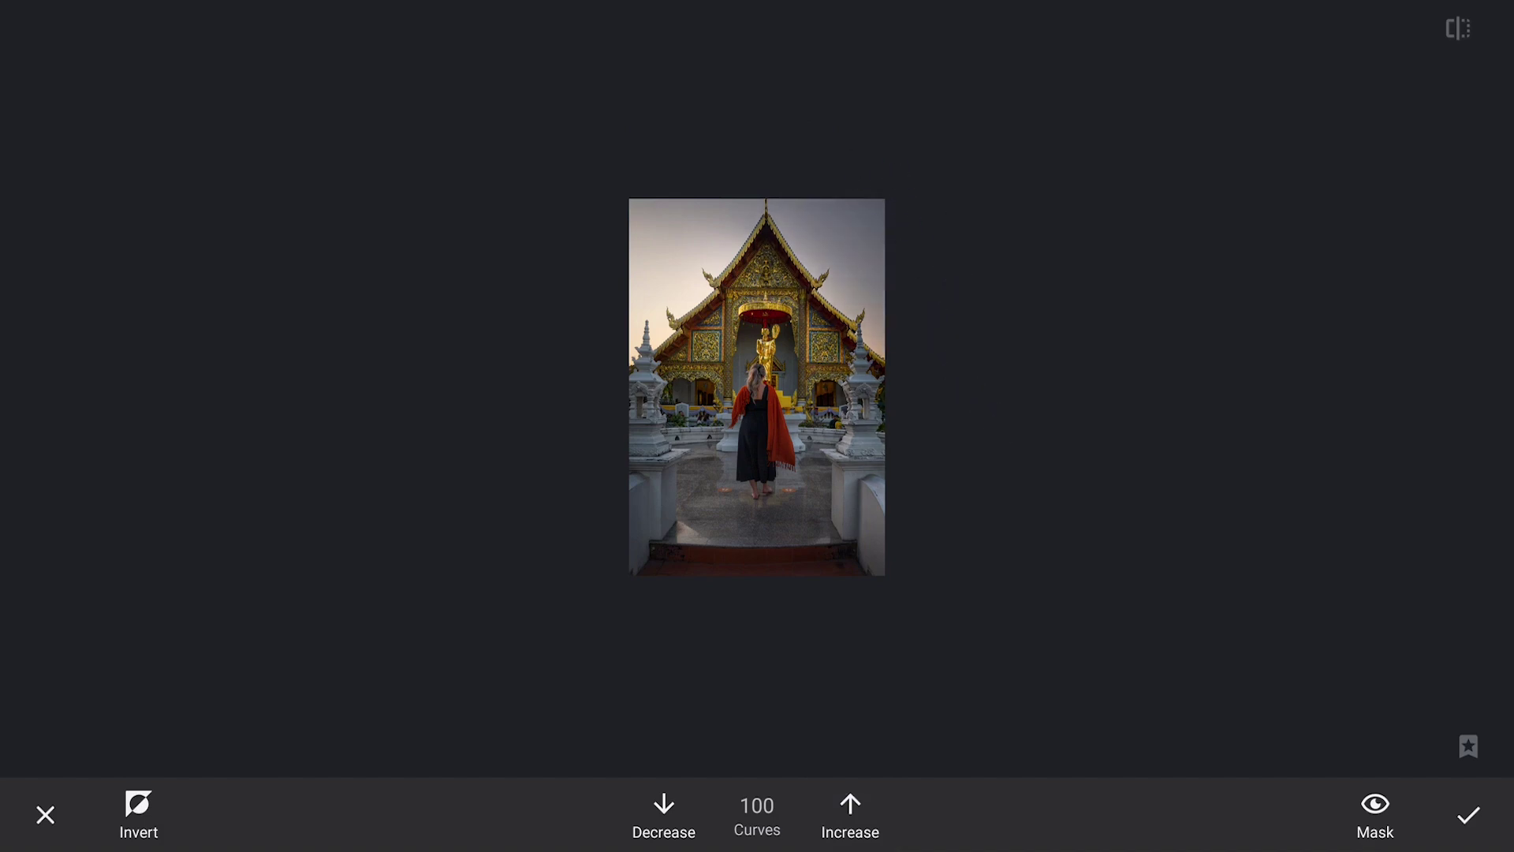
pyautogui.click(1458, 28)
pyautogui.click(1375, 813)
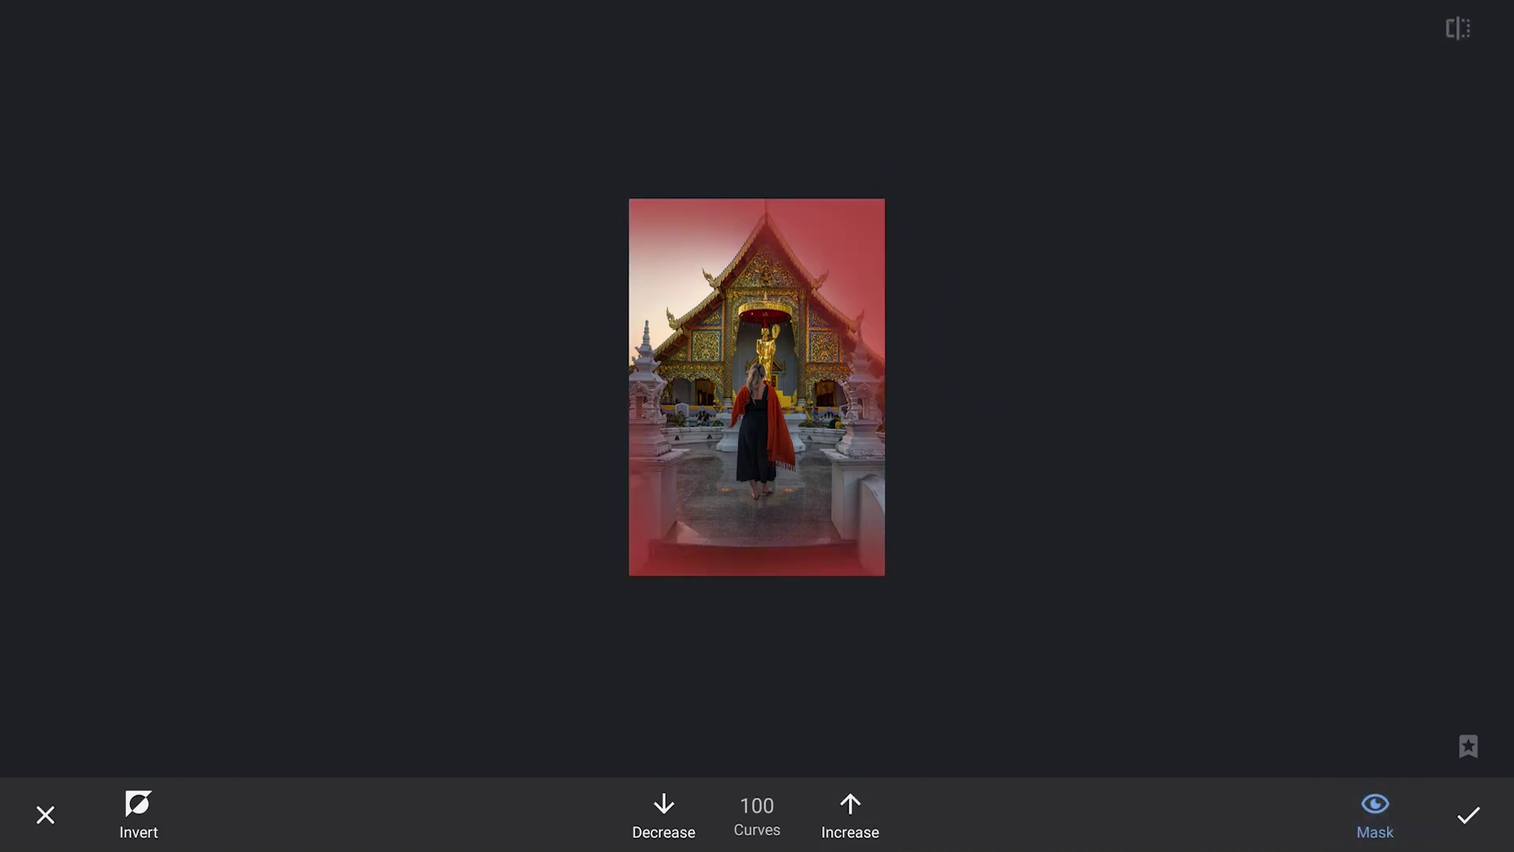
pyautogui.click(1375, 812)
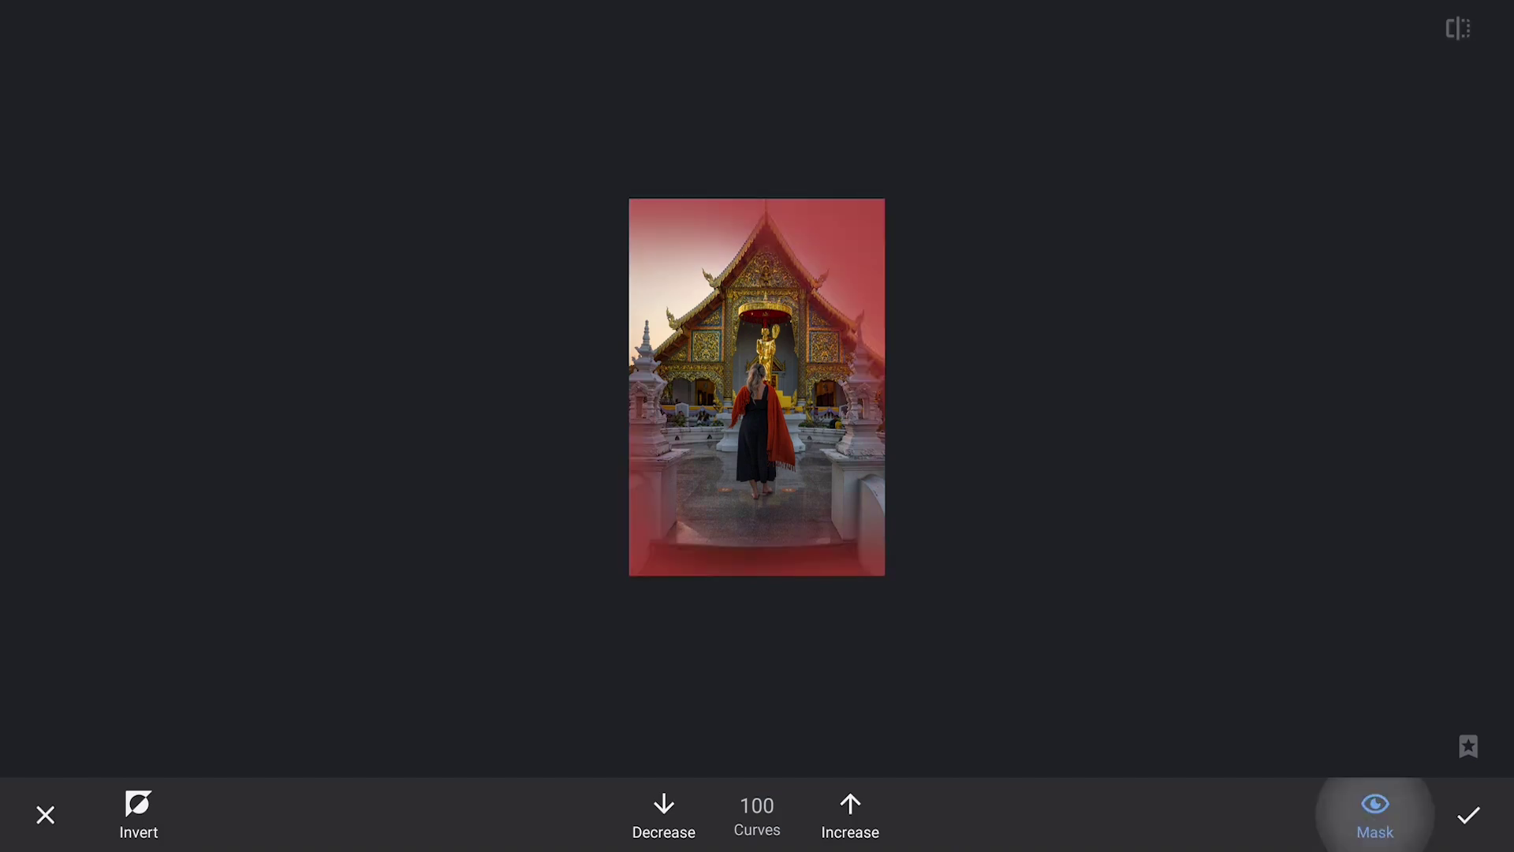
pyautogui.click(1469, 815)
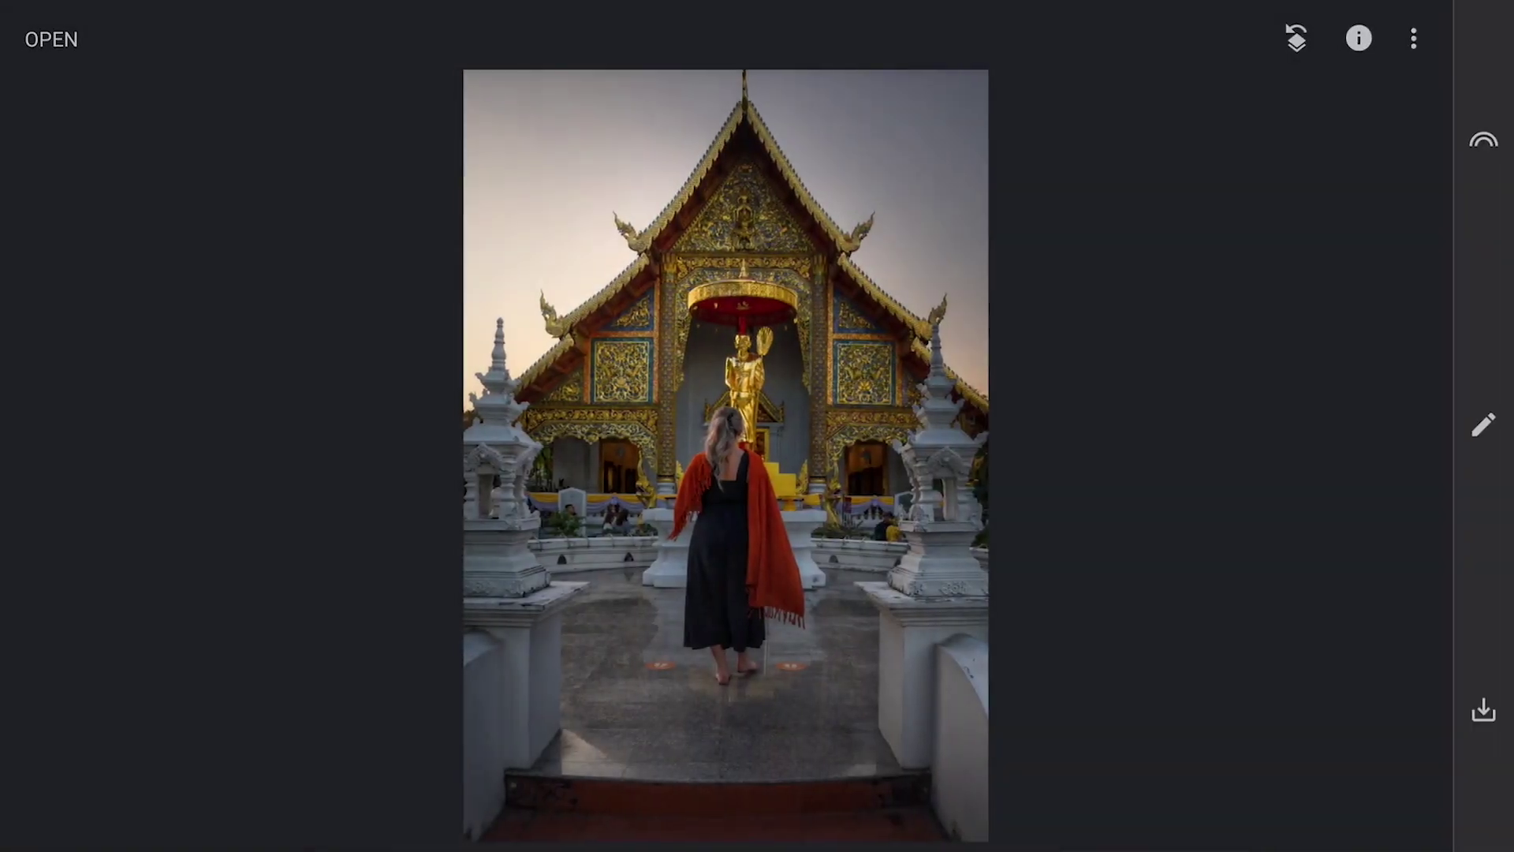
# Add a Selective point in the upper right sky, enlarge it, and lower Structure to -16
pyautogui.click(1483, 424)
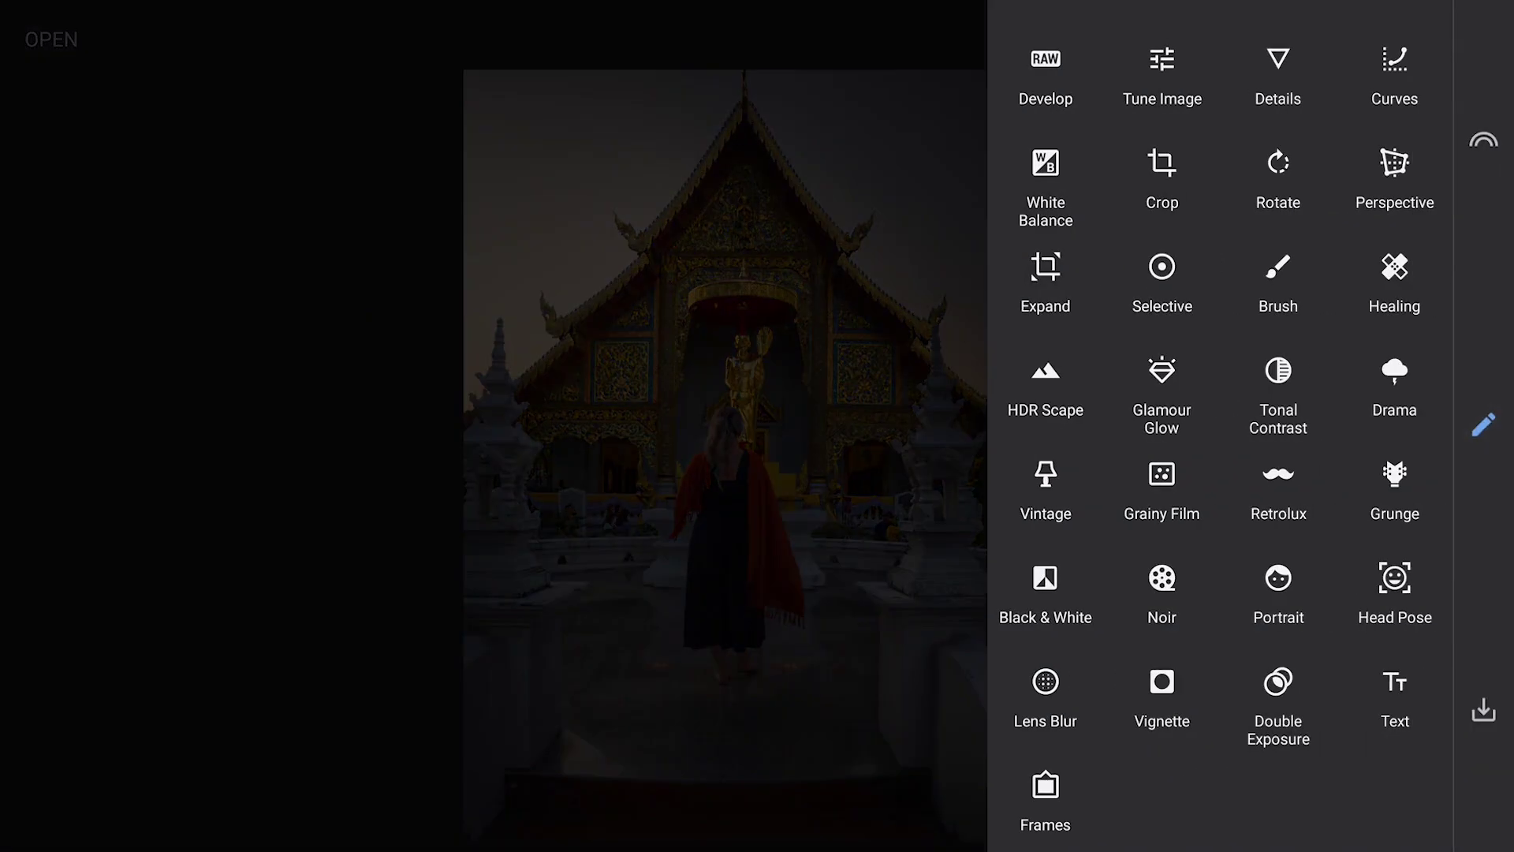
pyautogui.click(1301, 269)
pyautogui.click(629, 36)
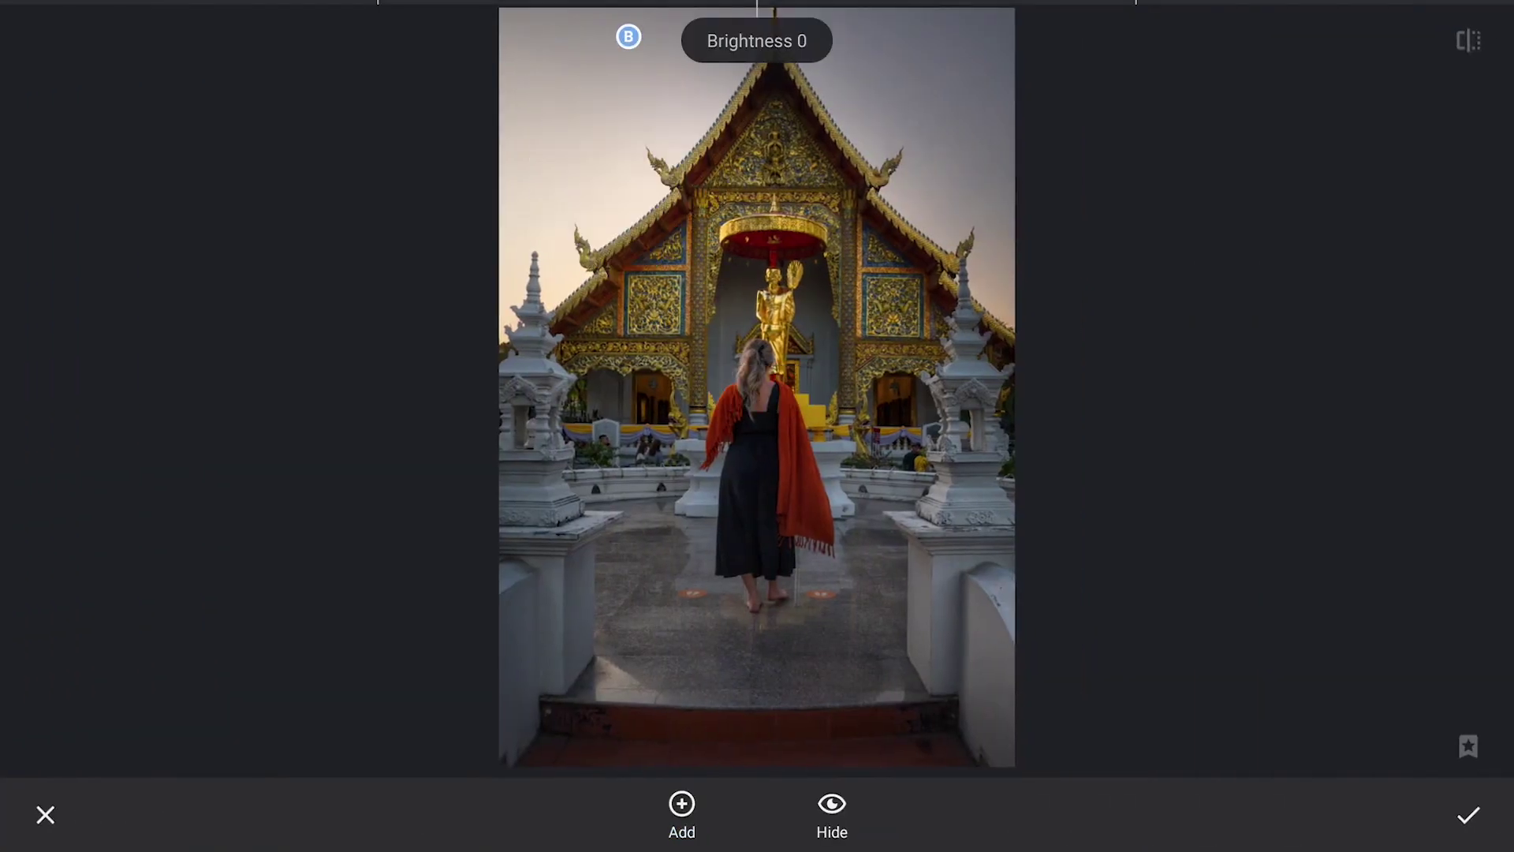
pyautogui.moveTo(629, 36); pyautogui.dragTo(664, 76)
pyautogui.moveTo(758, 394); pyautogui.dragTo(678, 394)
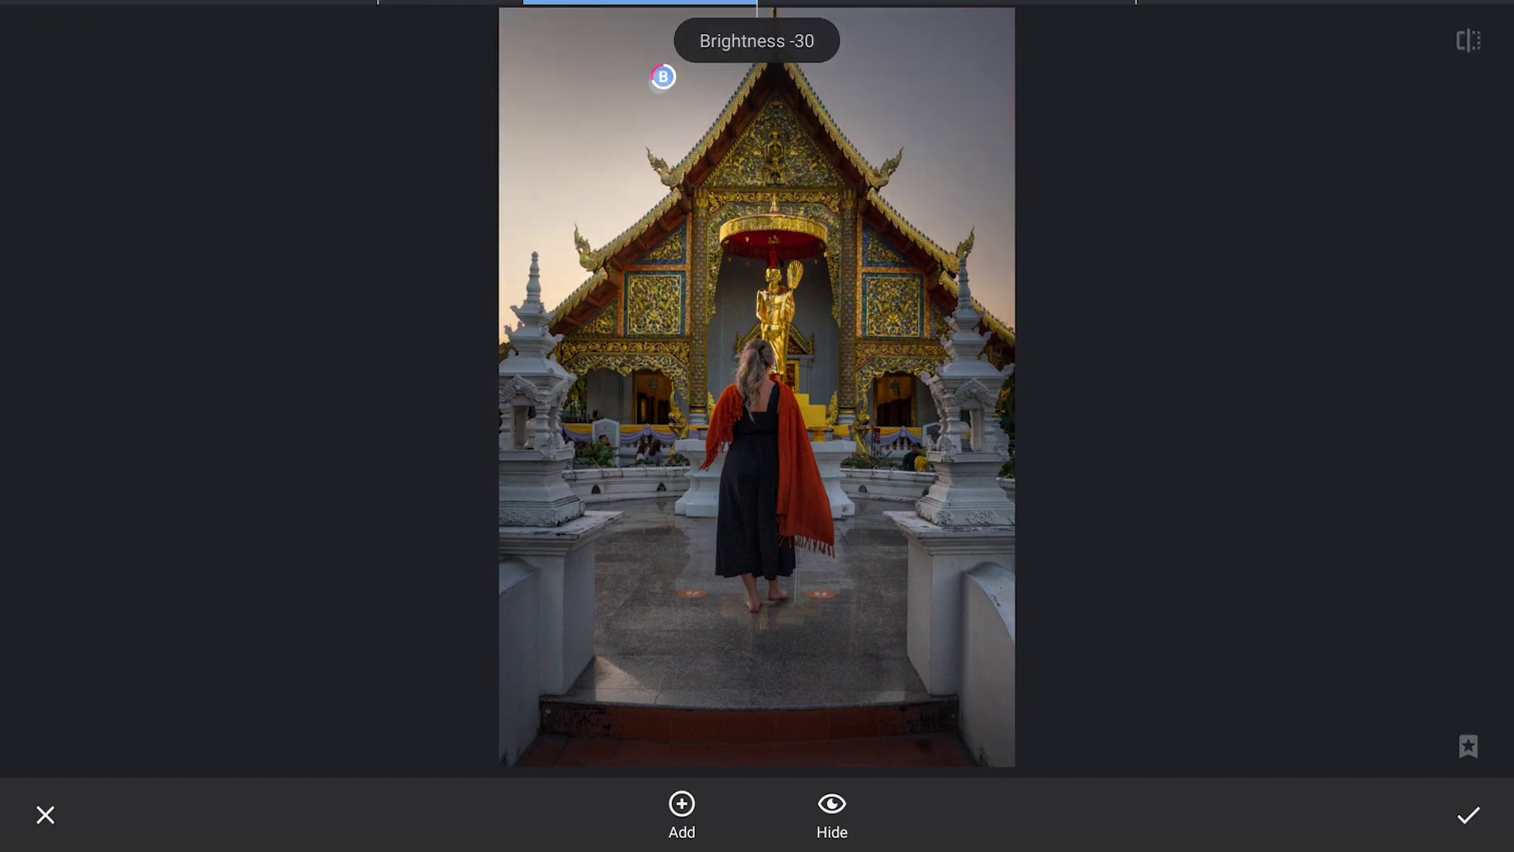
pyautogui.click(663, 77)
pyautogui.click(1002, 273)
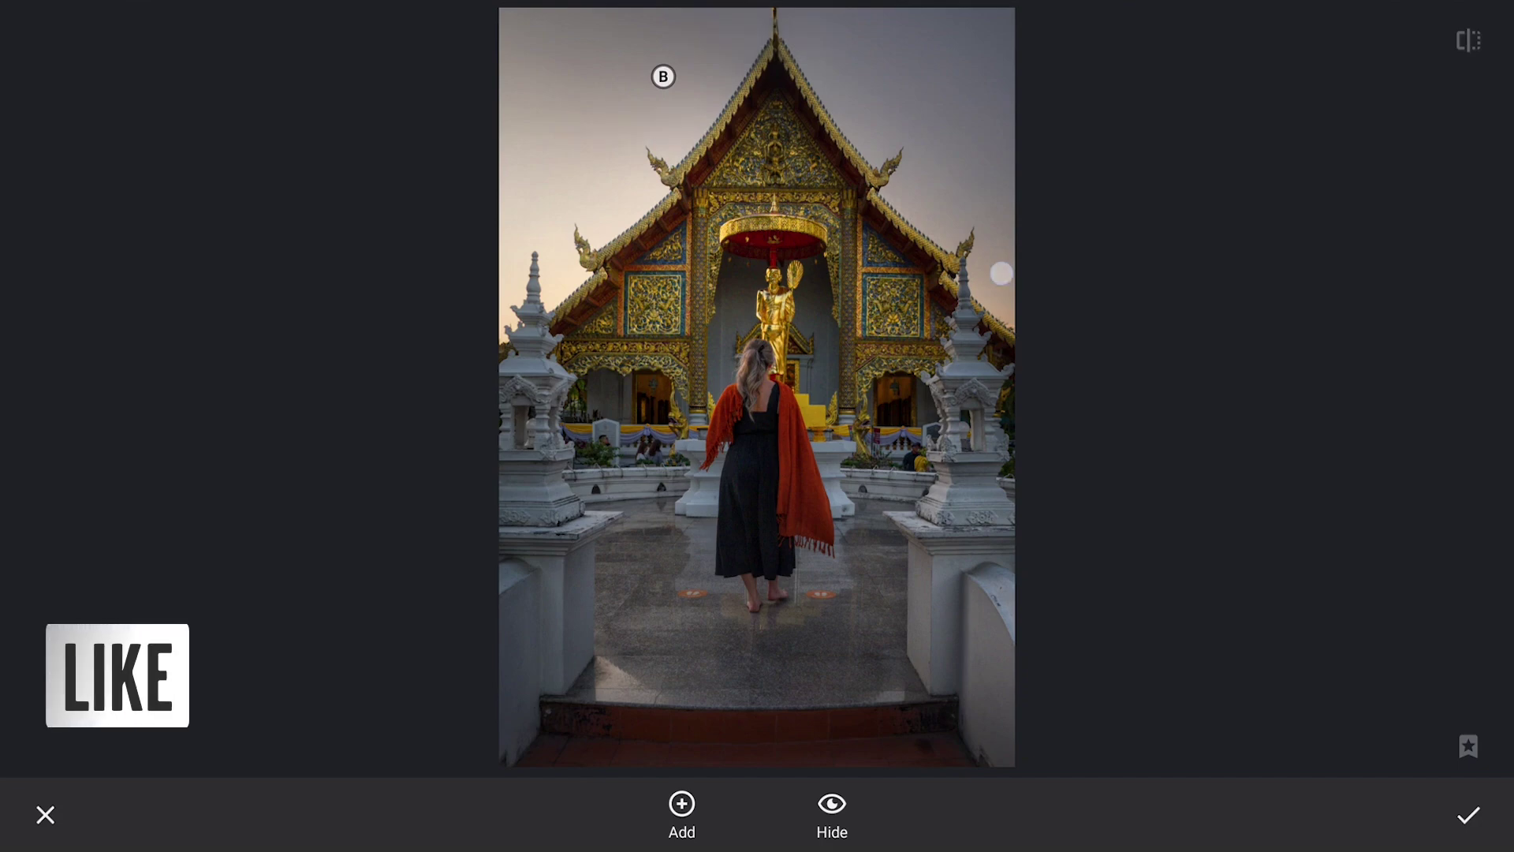
pyautogui.click(1002, 273)
pyautogui.moveTo(1026, 260); pyautogui.dragTo(1123, 213)
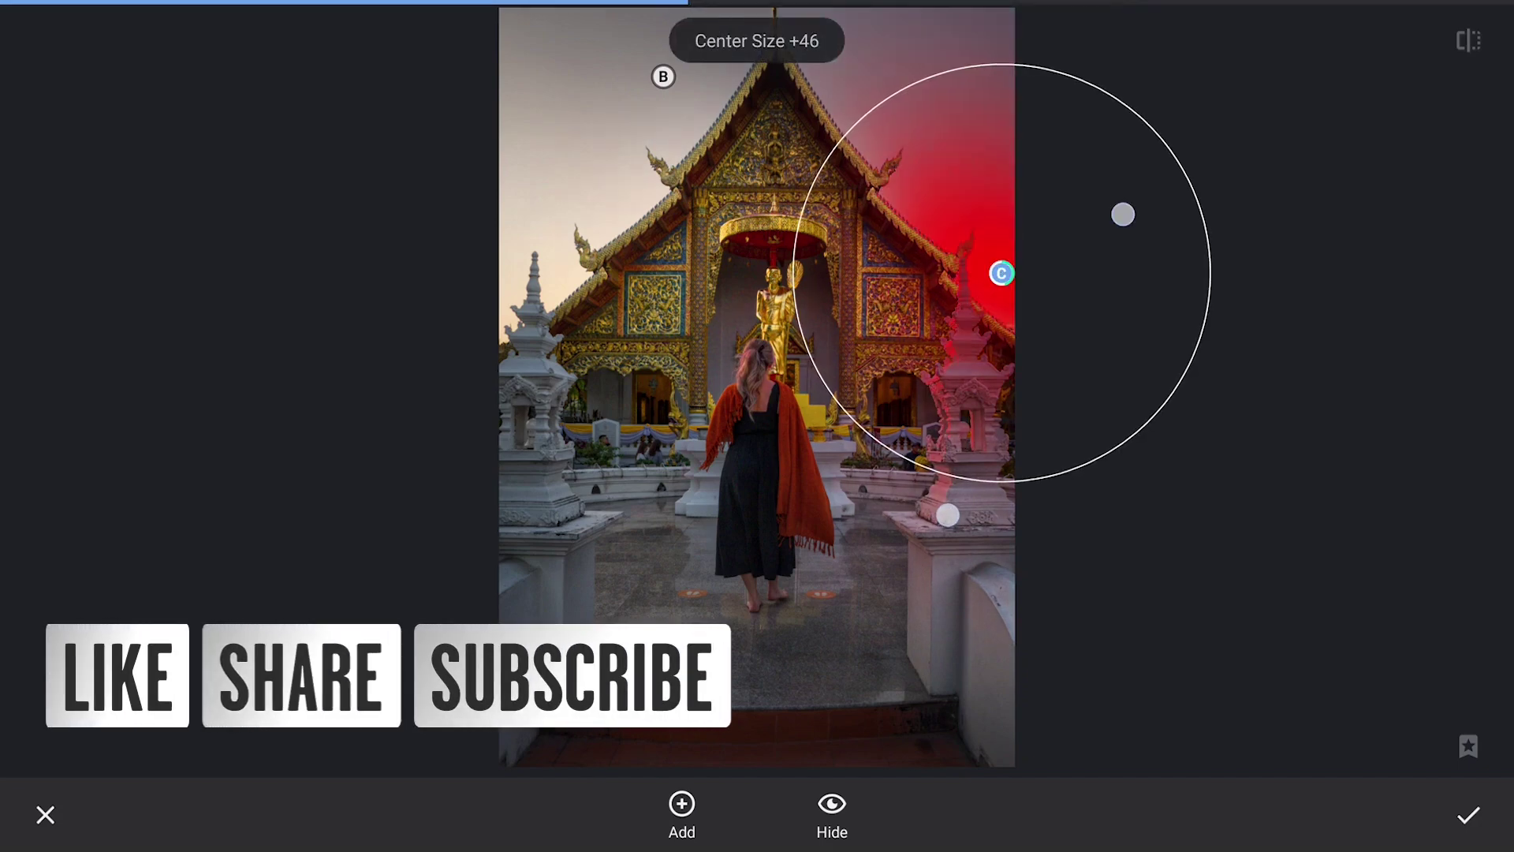
pyautogui.moveTo(1029, 331); pyautogui.dragTo(1029, 447)
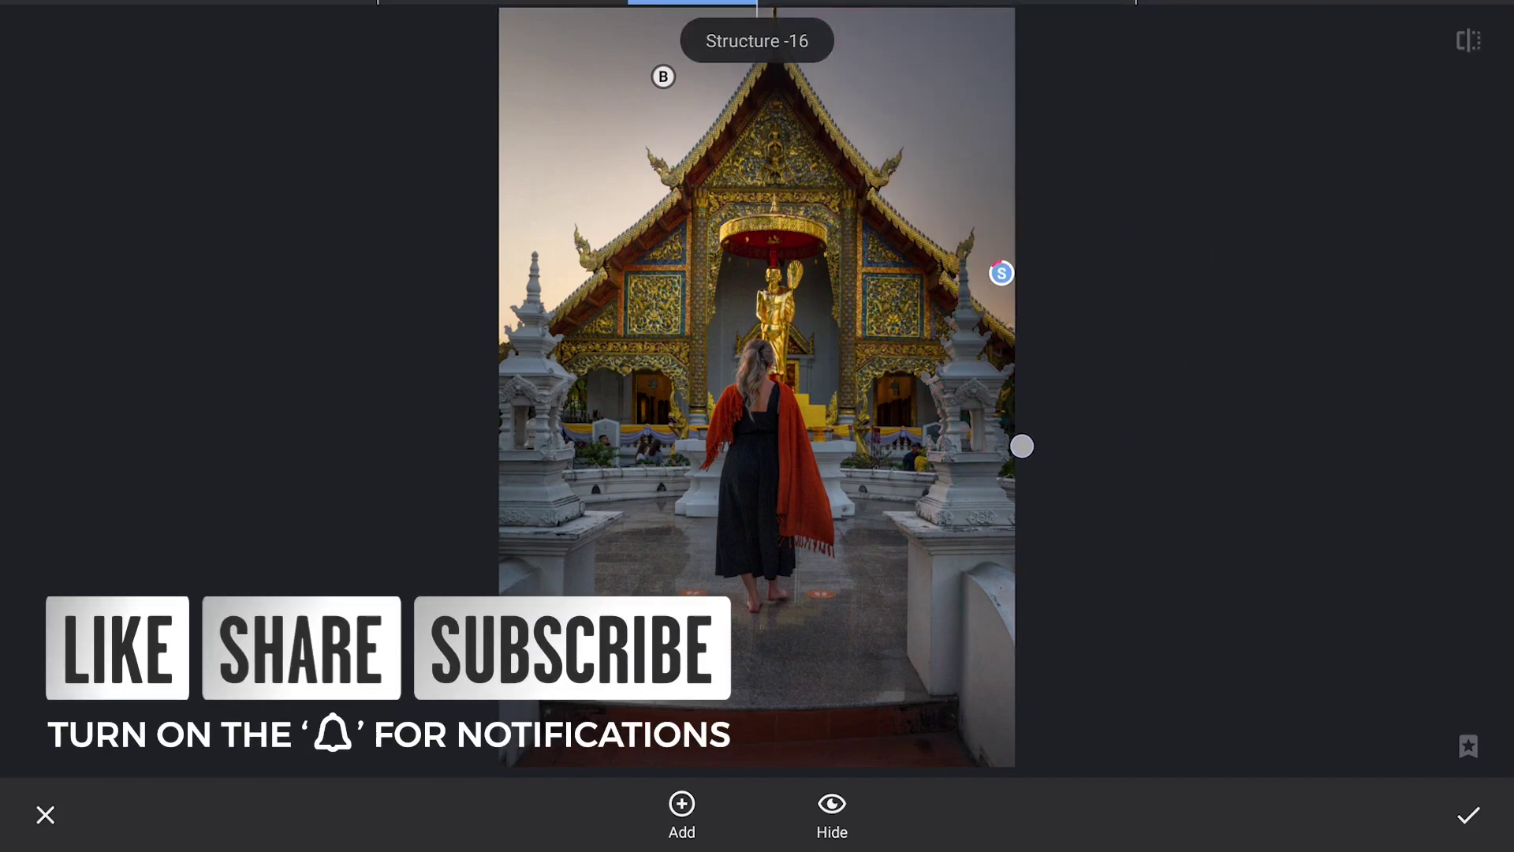
# Add a point on the left spire with raised brightness and saturation
pyautogui.click(683, 804)
pyautogui.click(510, 295)
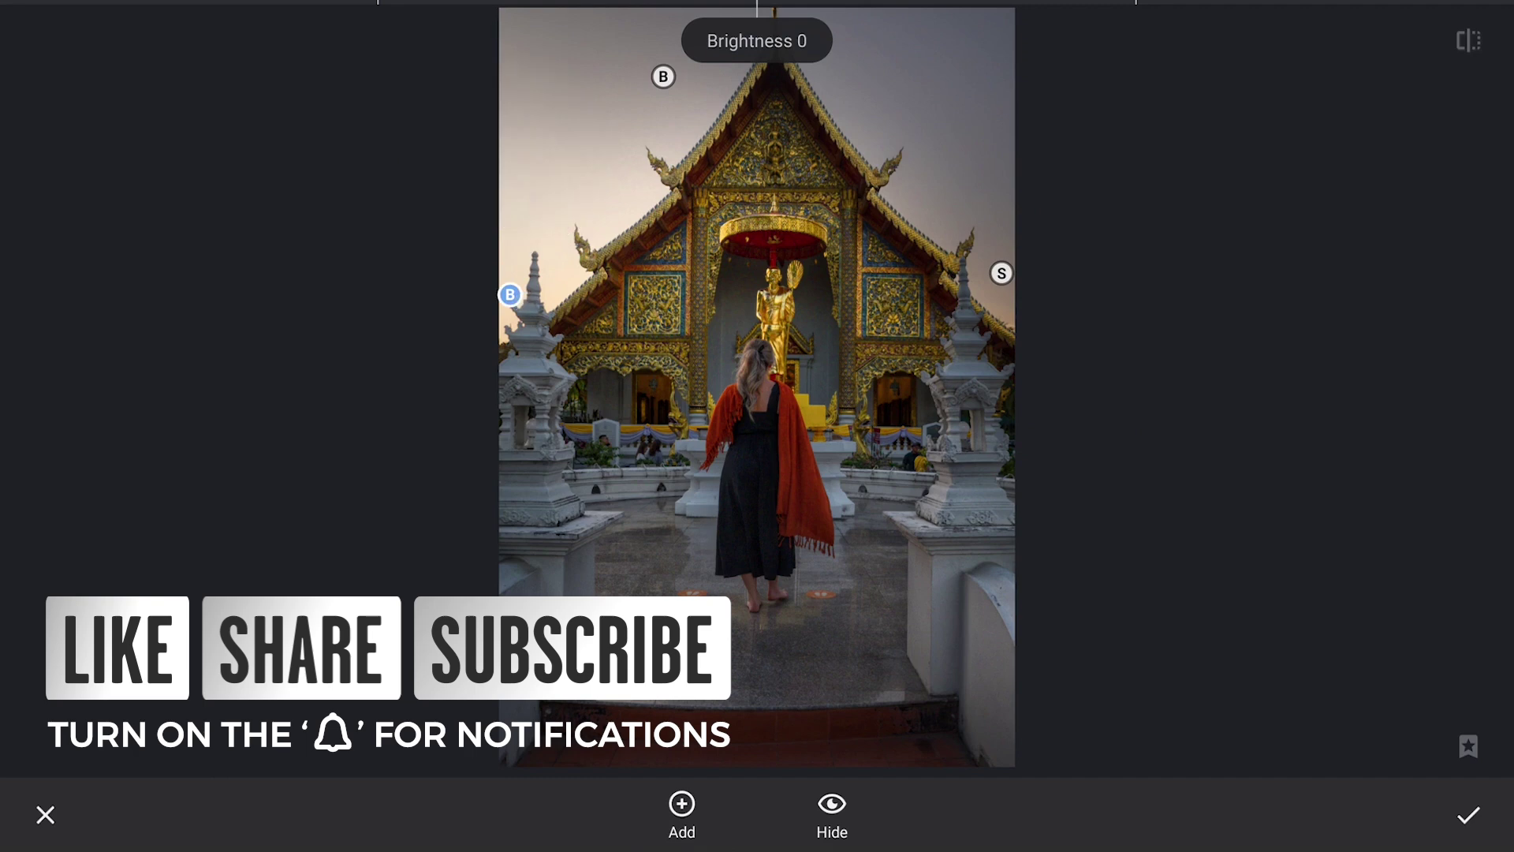
pyautogui.moveTo(710, 574); pyautogui.dragTo(788, 575)
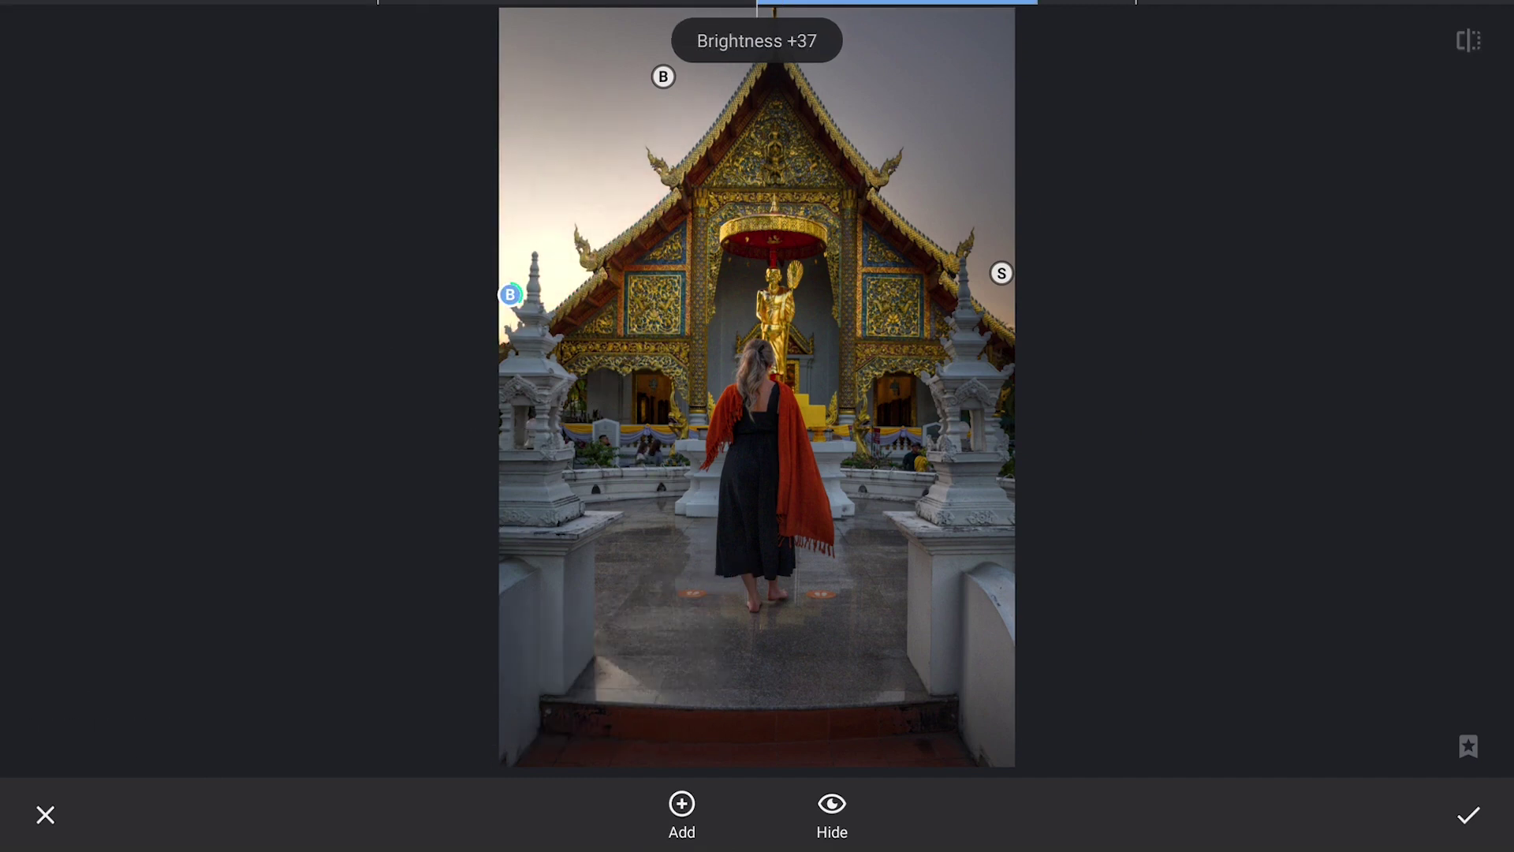
pyautogui.moveTo(704, 641); pyautogui.dragTo(703, 581)
pyautogui.moveTo(614, 592); pyautogui.dragTo(888, 595)
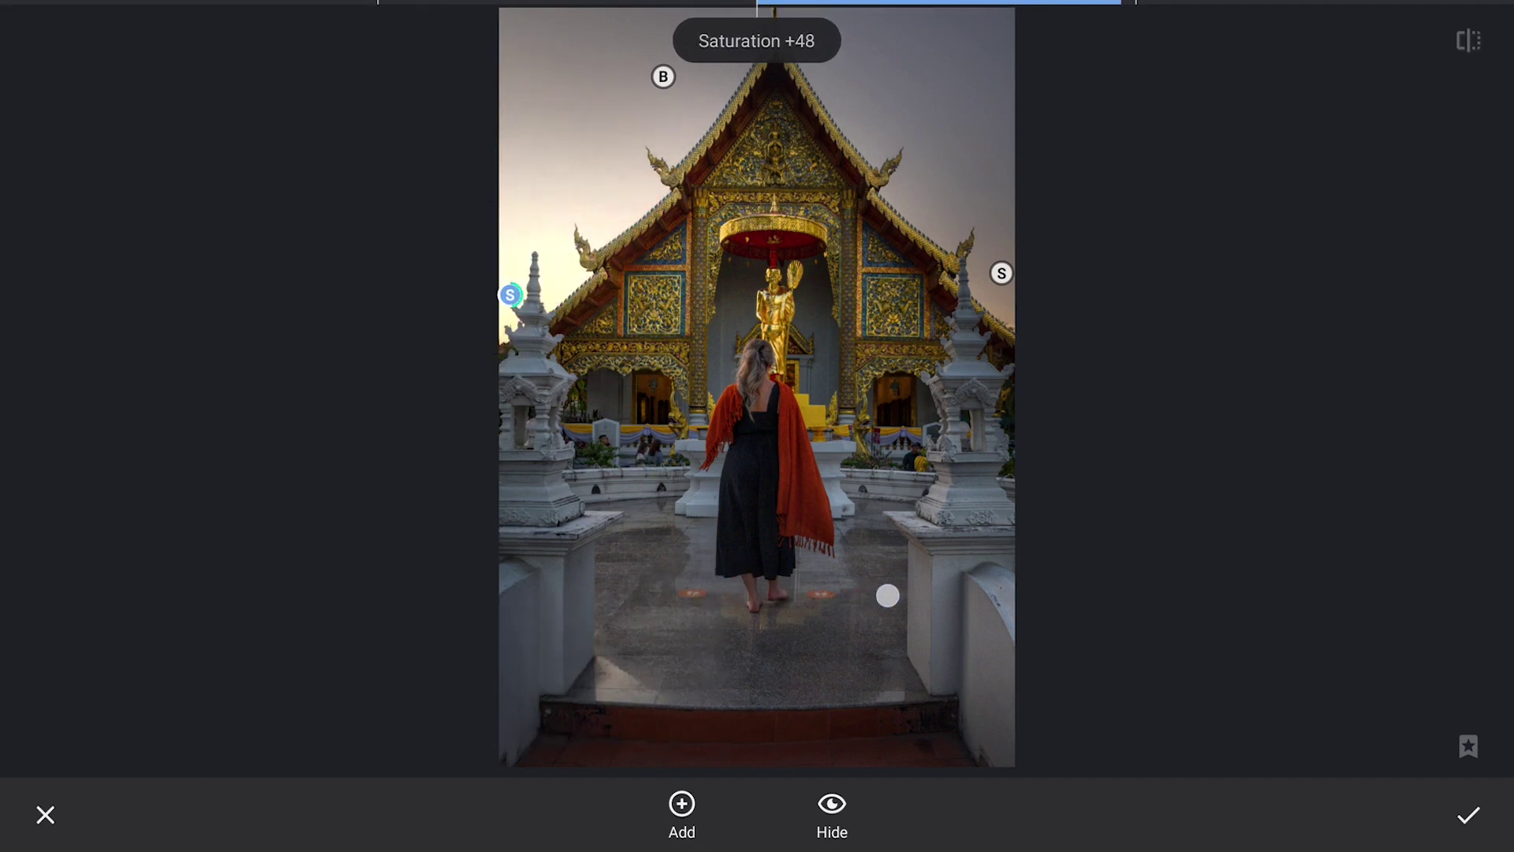
# Add a point on the woman with Brightness +78 and Saturation +51, then compare
pyautogui.click(682, 803)
pyautogui.click(784, 470)
pyautogui.moveTo(936, 483)
pyautogui.mouseDown()
pyautogui.moveTo(883, 539)
pyautogui.moveTo(894, 554)
pyautogui.mouseUp()
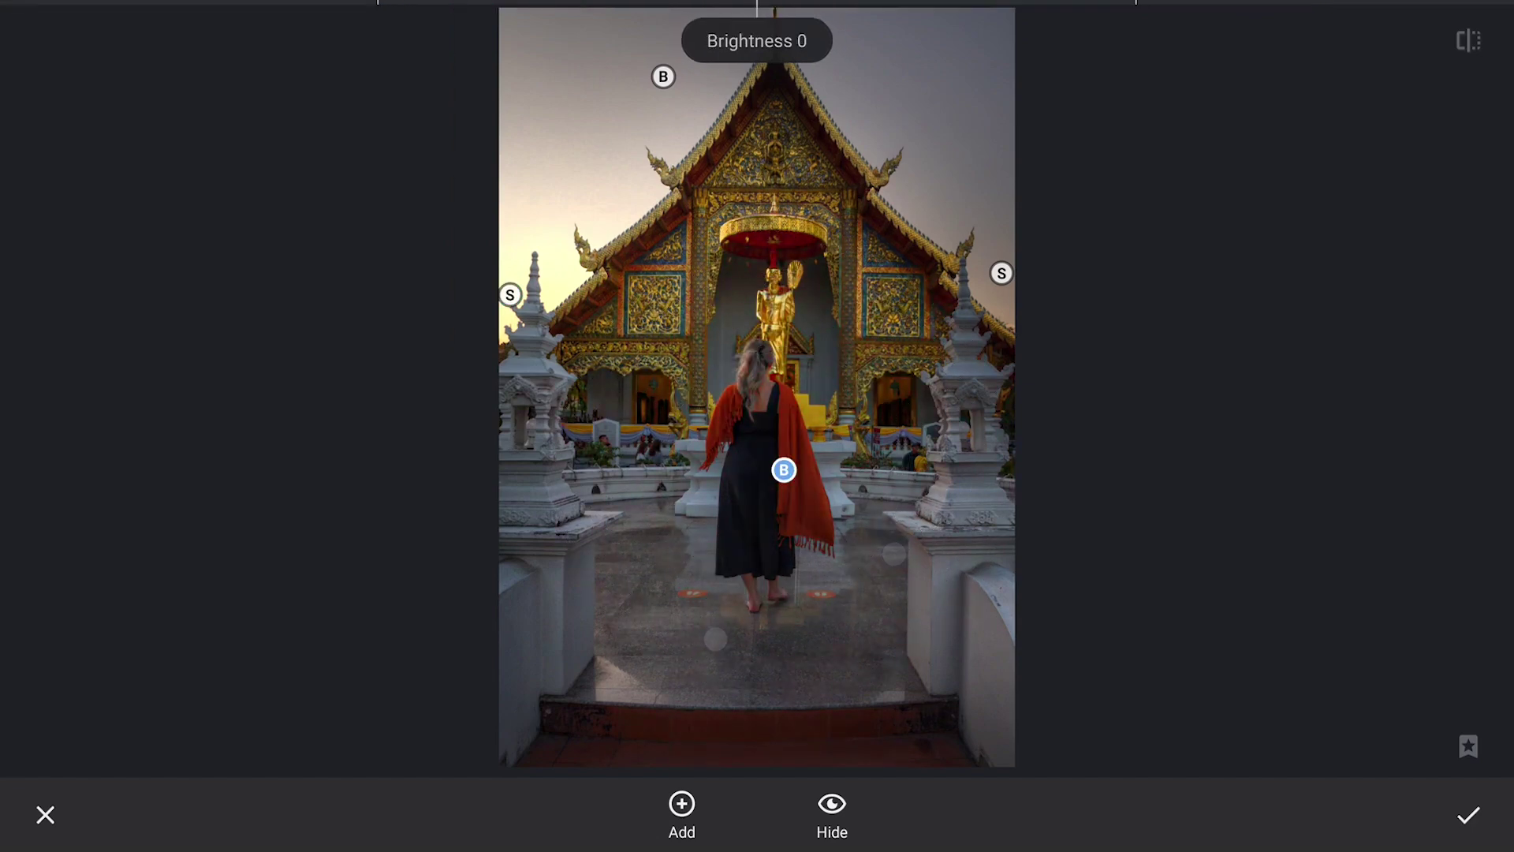
pyautogui.moveTo(899, 631)
pyautogui.mouseDown()
pyautogui.moveTo(1119, 628)
pyautogui.moveTo(1029, 629)
pyautogui.mouseUp()
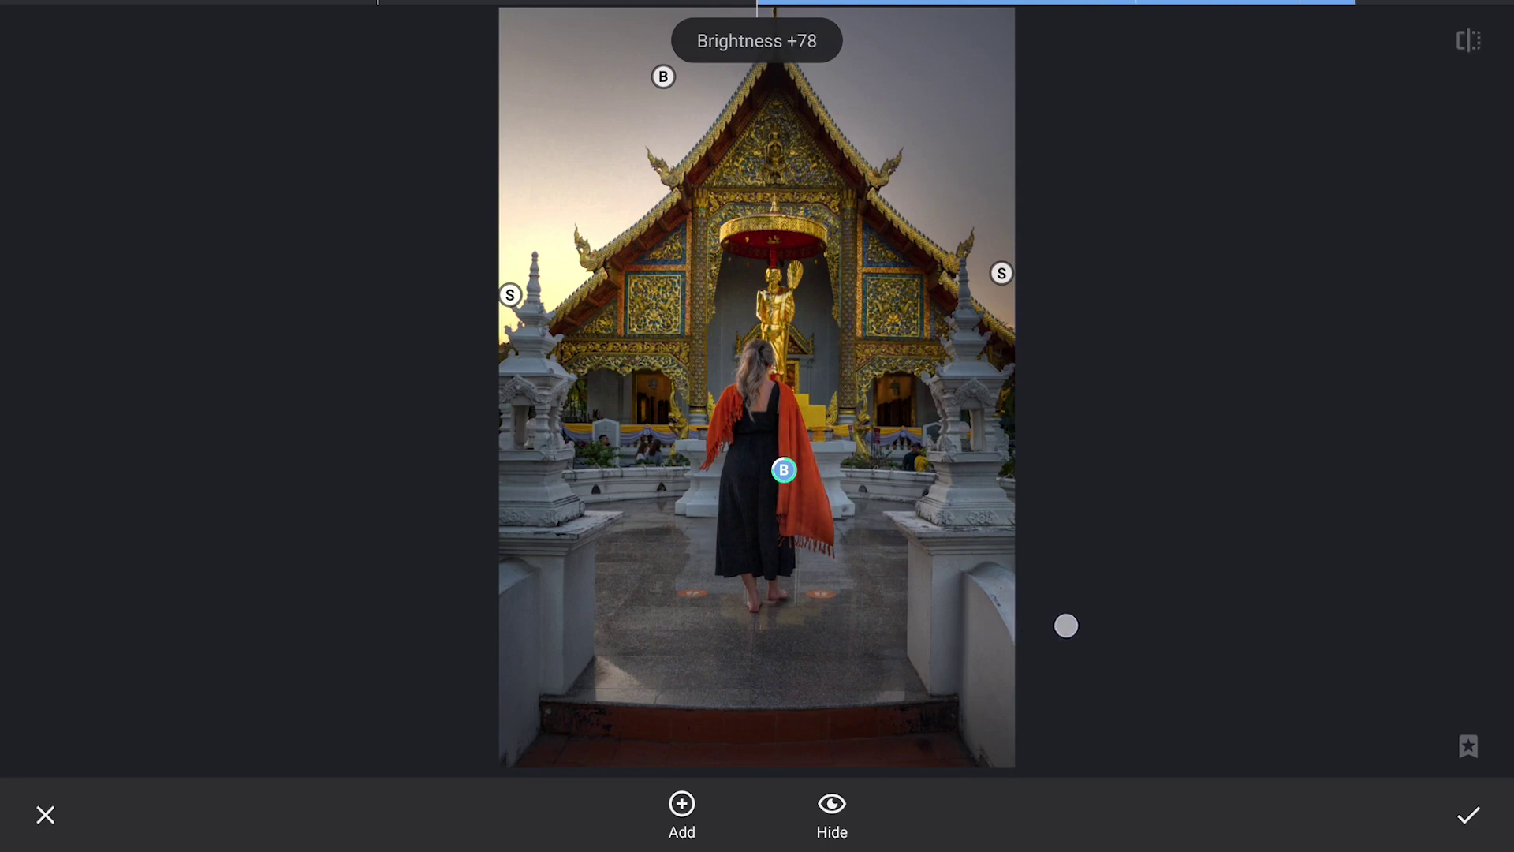
pyautogui.moveTo(1124, 620); pyautogui.dragTo(1124, 694)
pyautogui.moveTo(892, 606)
pyautogui.mouseDown()
pyautogui.moveTo(1192, 605)
pyautogui.moveTo(1178, 602)
pyautogui.mouseUp()
pyautogui.click(1469, 40)
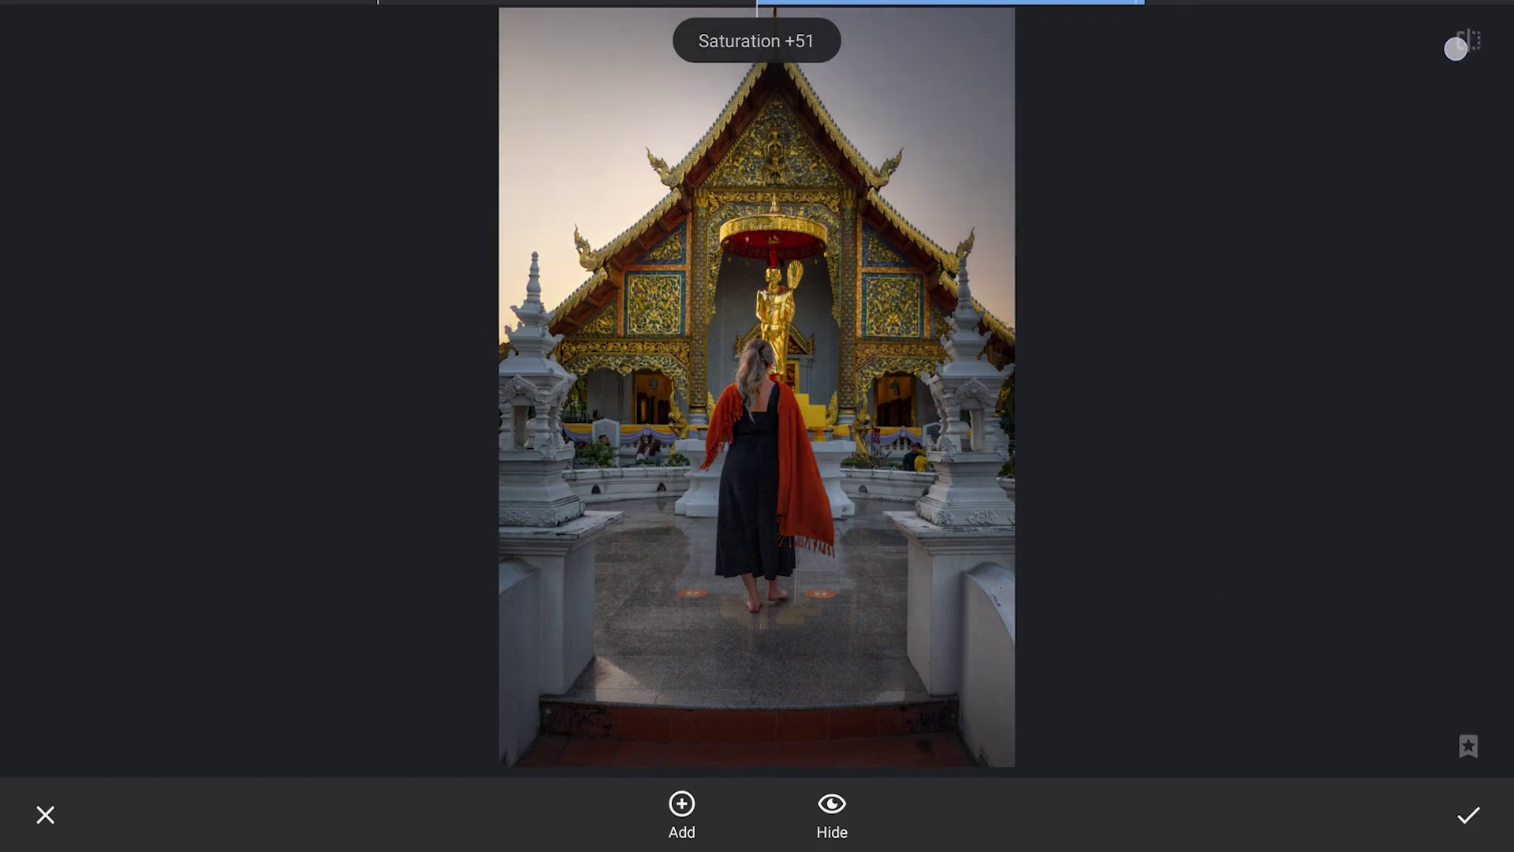
# Apply the selective edits, then add a Curves adjustment that slightly darkens the photo
pyautogui.click(1468, 814)
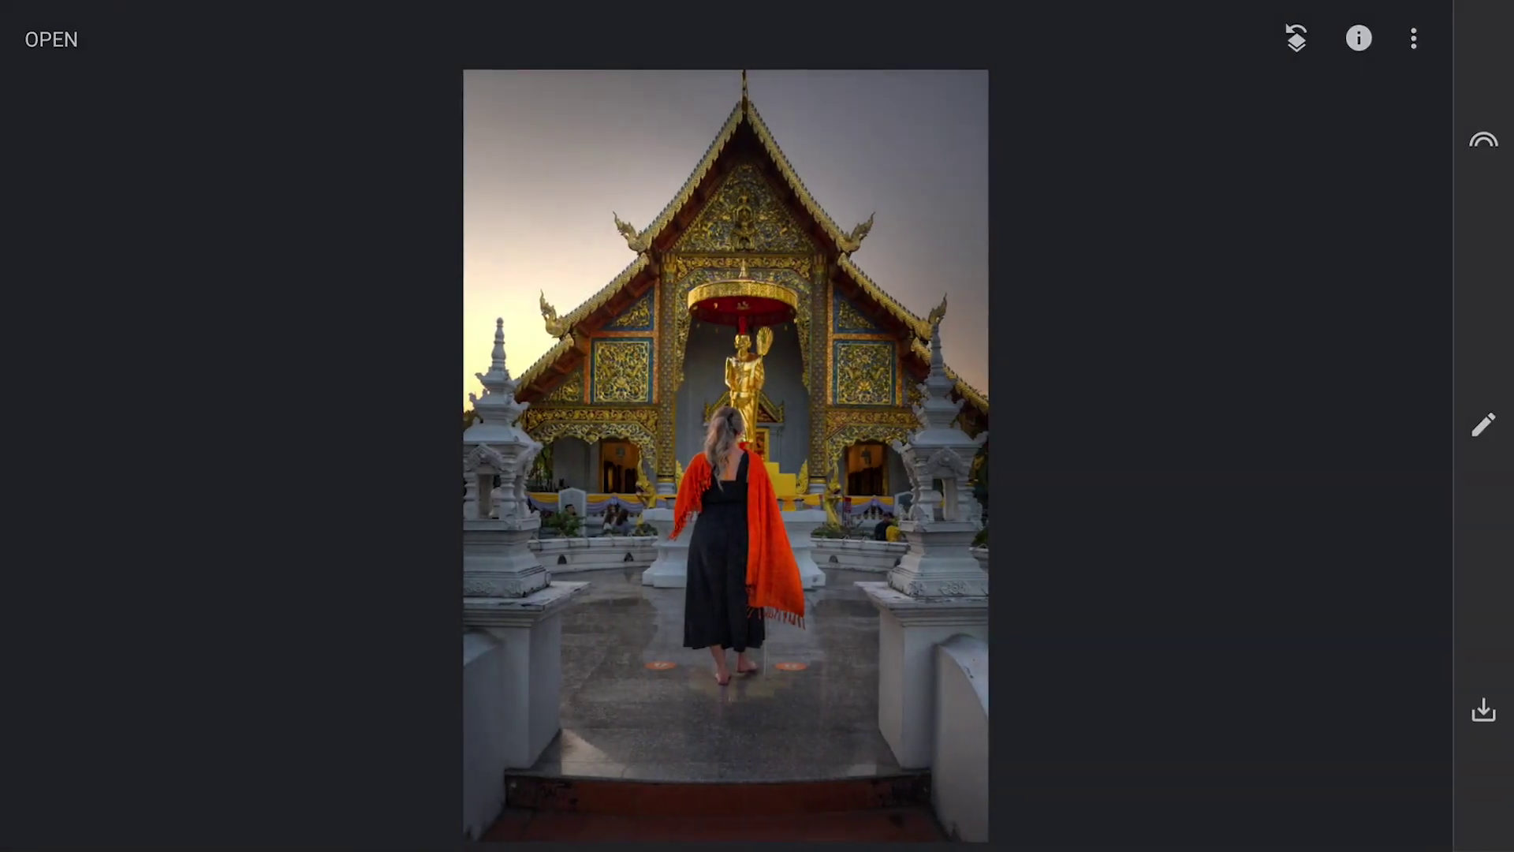
pyautogui.click(1482, 423)
pyautogui.click(1394, 71)
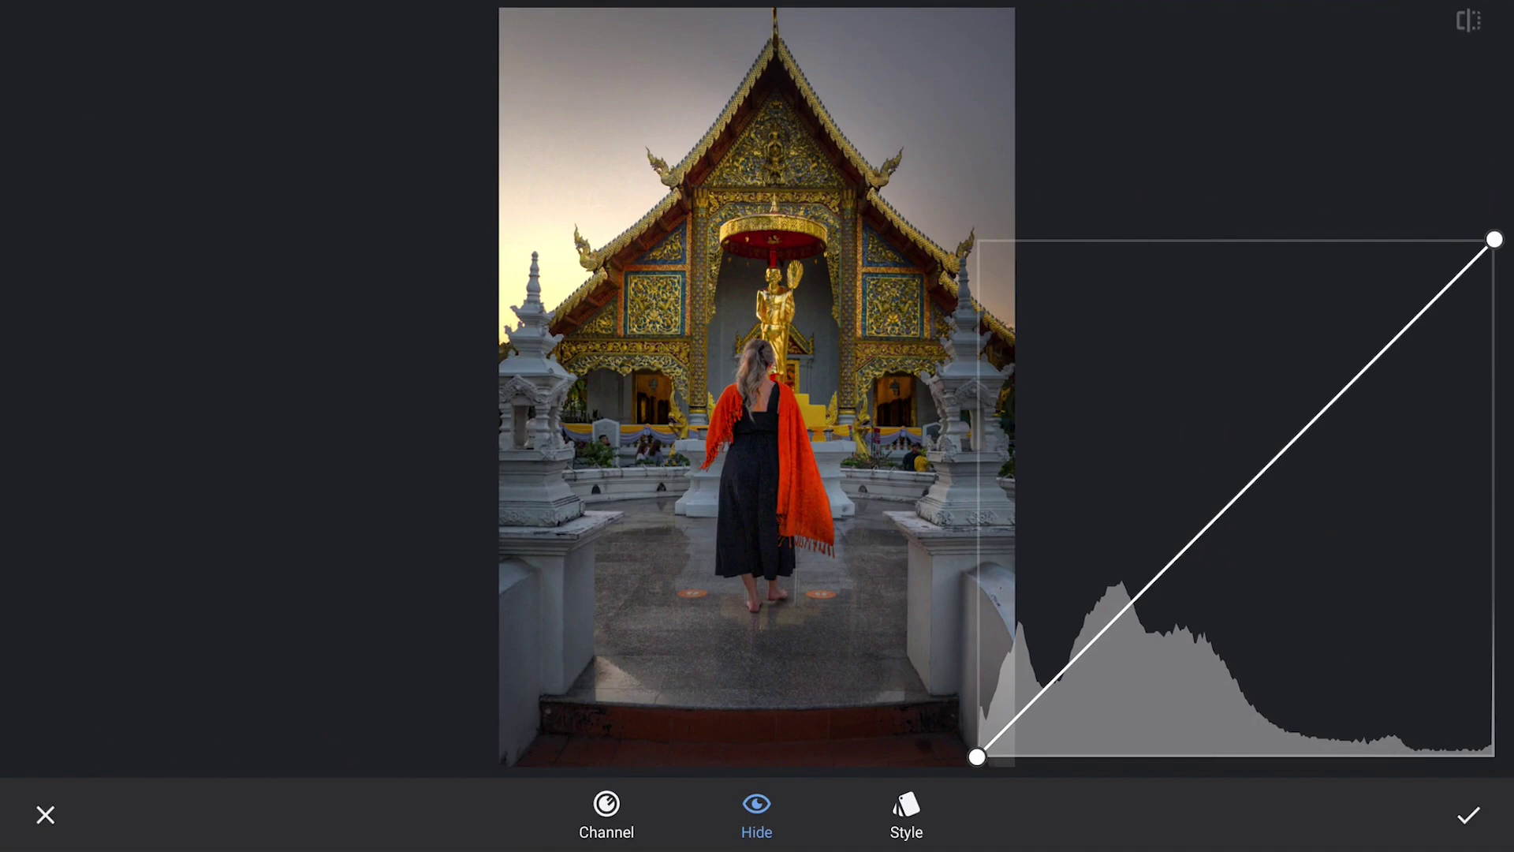
pyautogui.moveTo(977, 757); pyautogui.dragTo(977, 733)
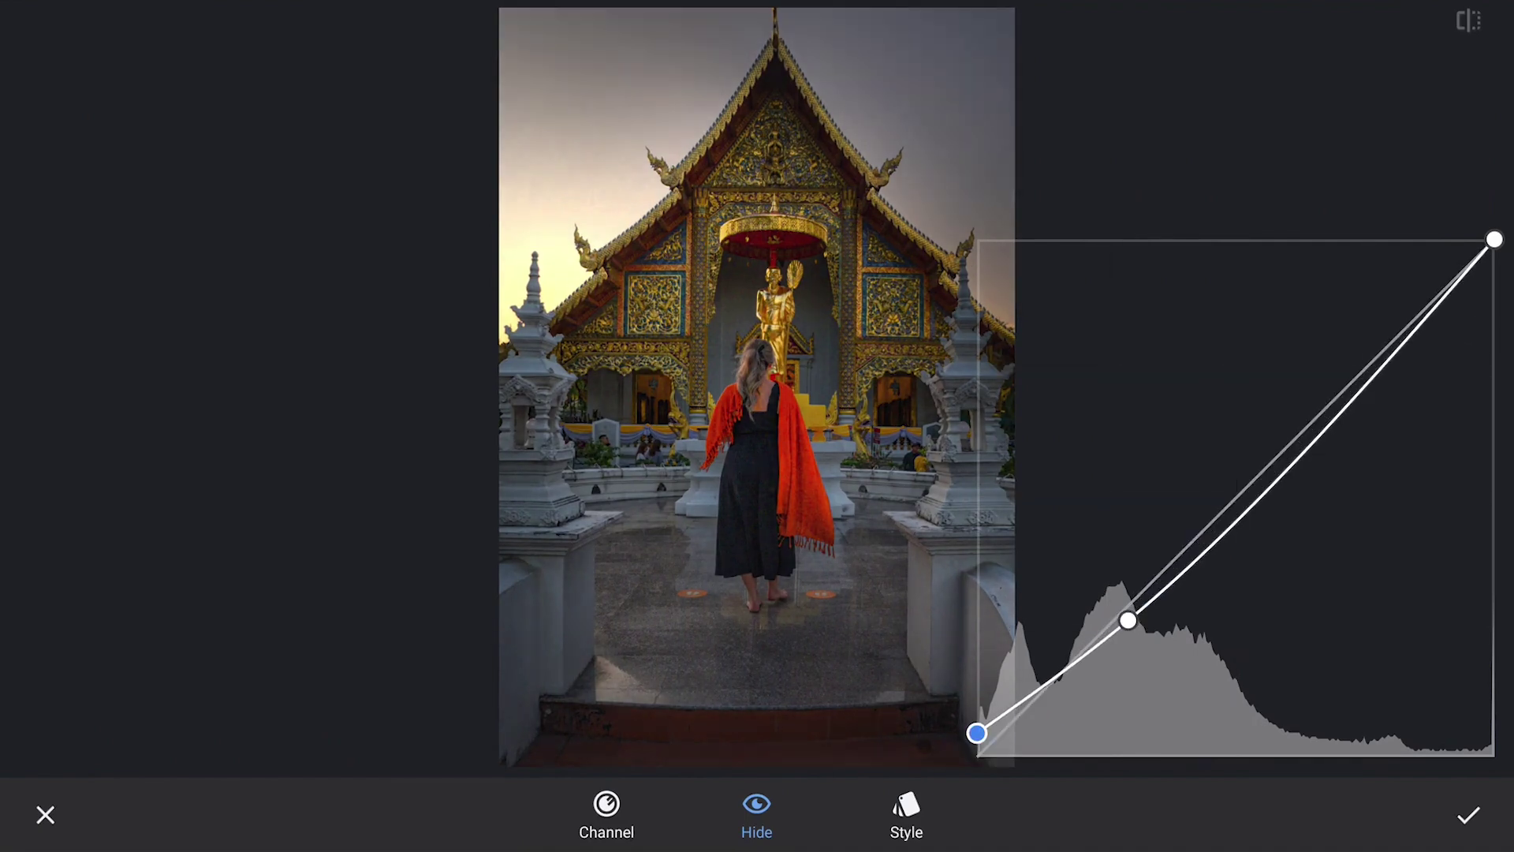
pyautogui.click(1465, 818)
# Add a second curve lifting the black point and midtones, lowering Blue highlights and raising Red midtones
pyautogui.click(1484, 425)
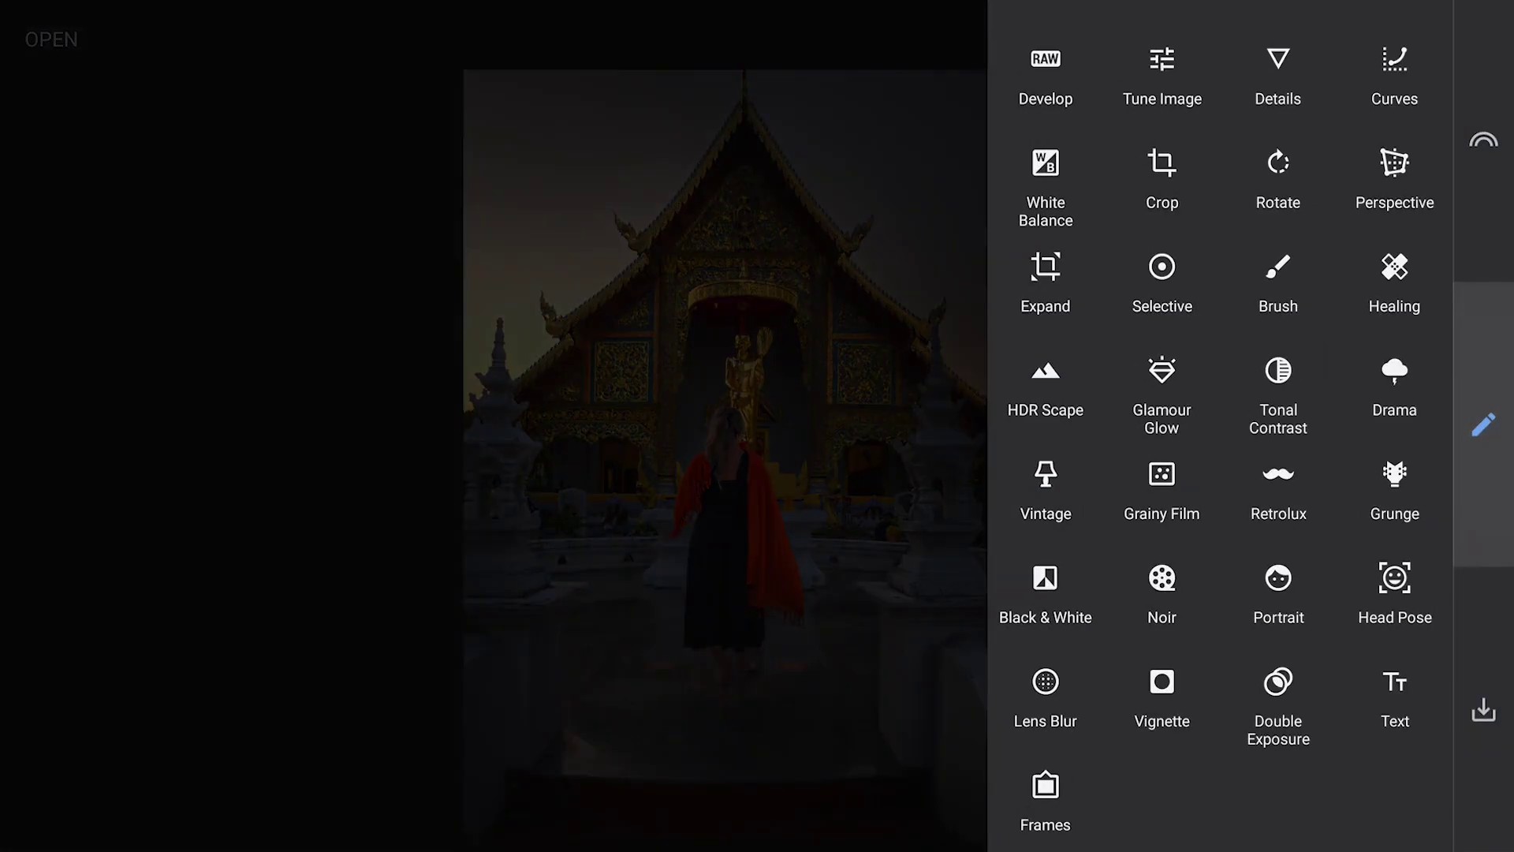
pyautogui.click(1395, 71)
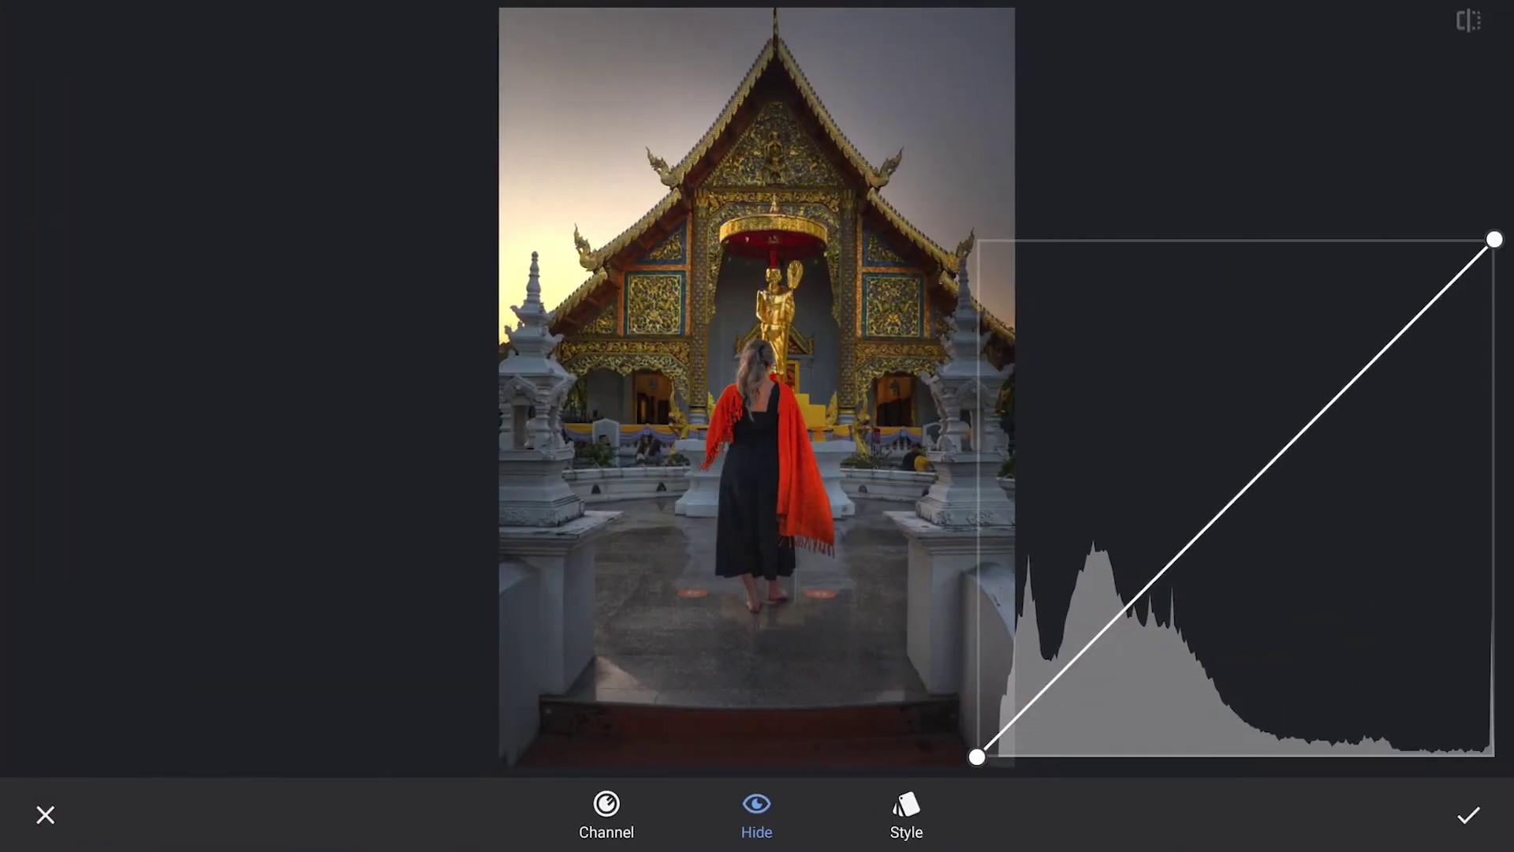
pyautogui.moveTo(978, 754); pyautogui.dragTo(976, 567)
pyautogui.moveTo(1208, 420); pyautogui.dragTo(1209, 396)
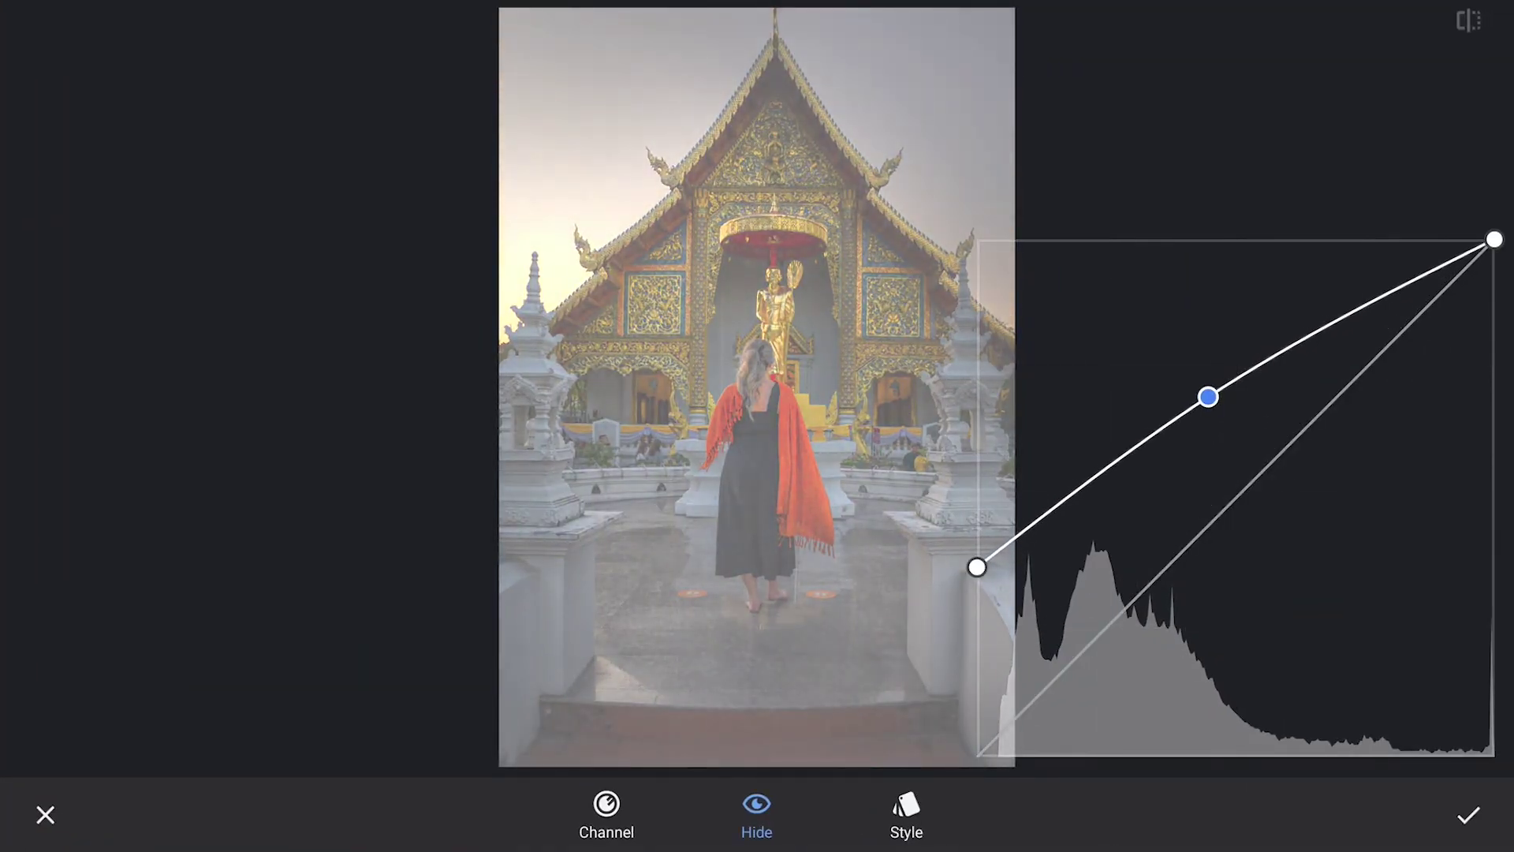
pyautogui.click(606, 812)
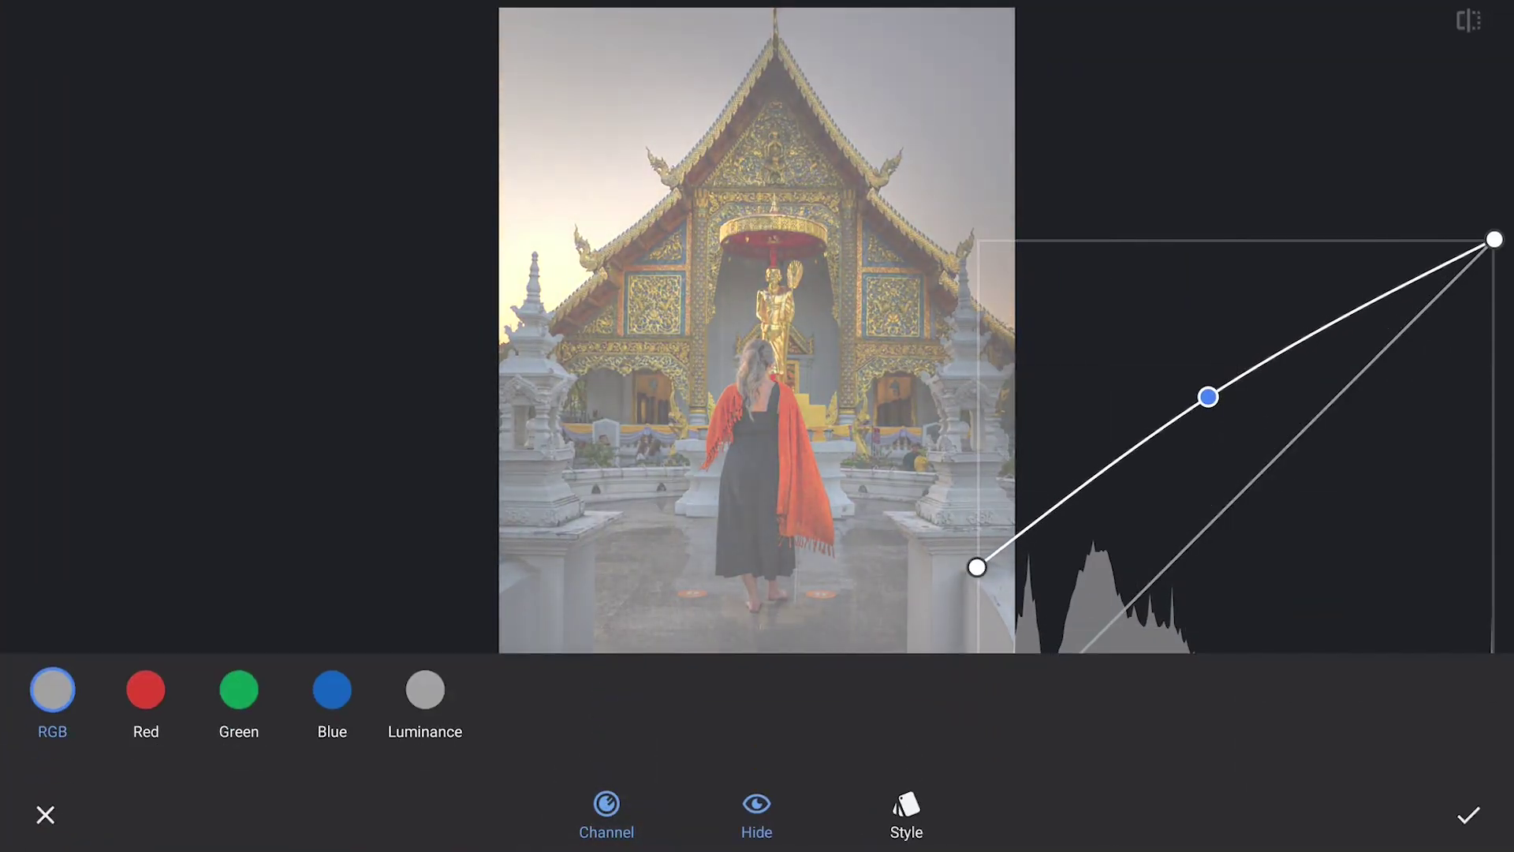
pyautogui.click(331, 690)
pyautogui.moveTo(1494, 239); pyautogui.dragTo(1497, 357)
pyautogui.moveTo(1207, 526); pyautogui.dragTo(1165, 466)
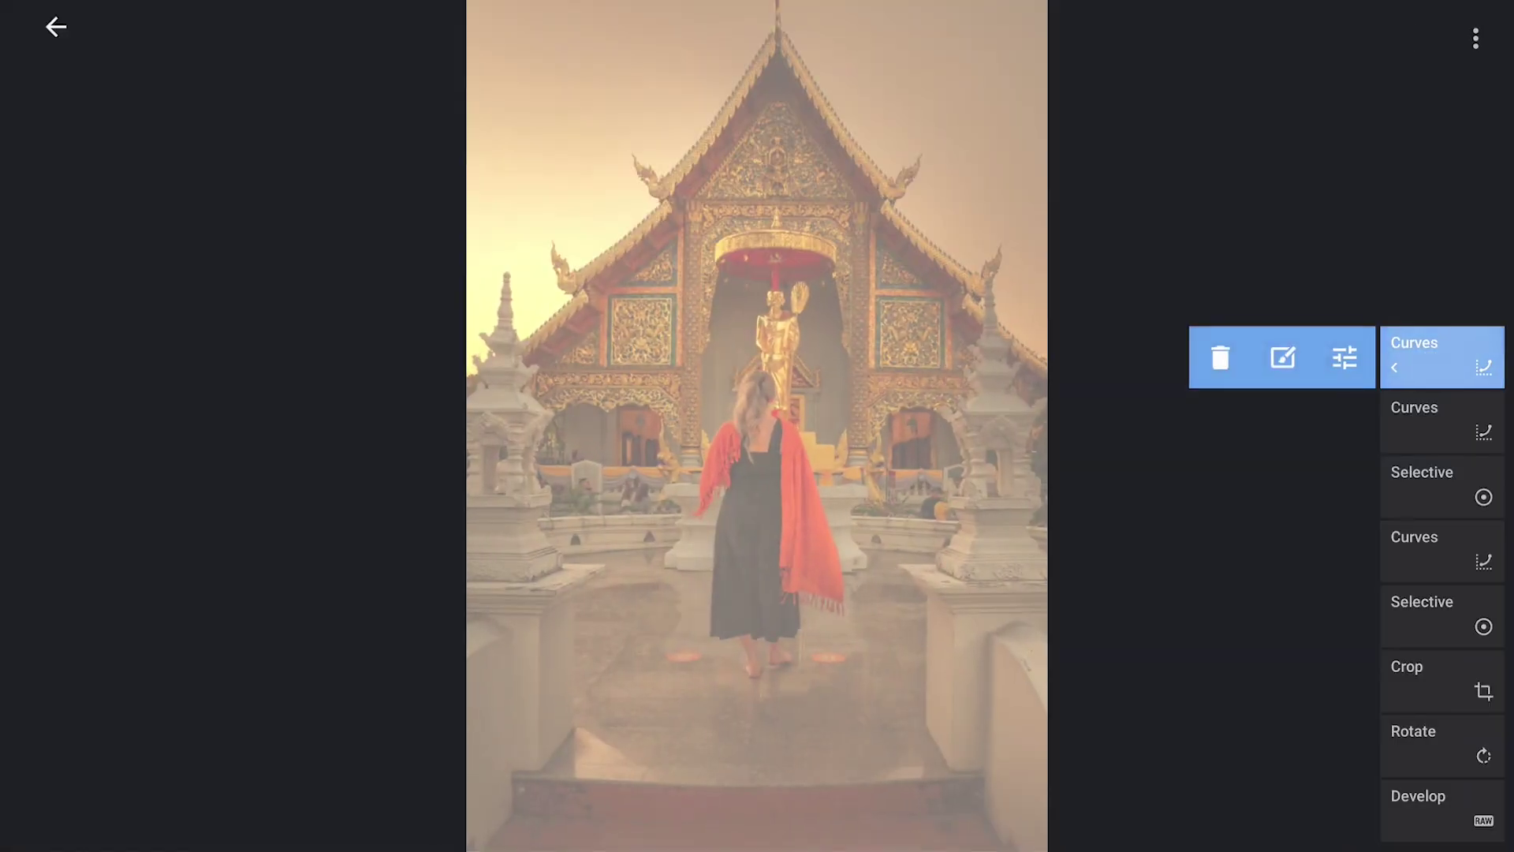
# With the curve's Stacks Brush, paint over the left spire and sky and confirm
pyautogui.click(1283, 358)
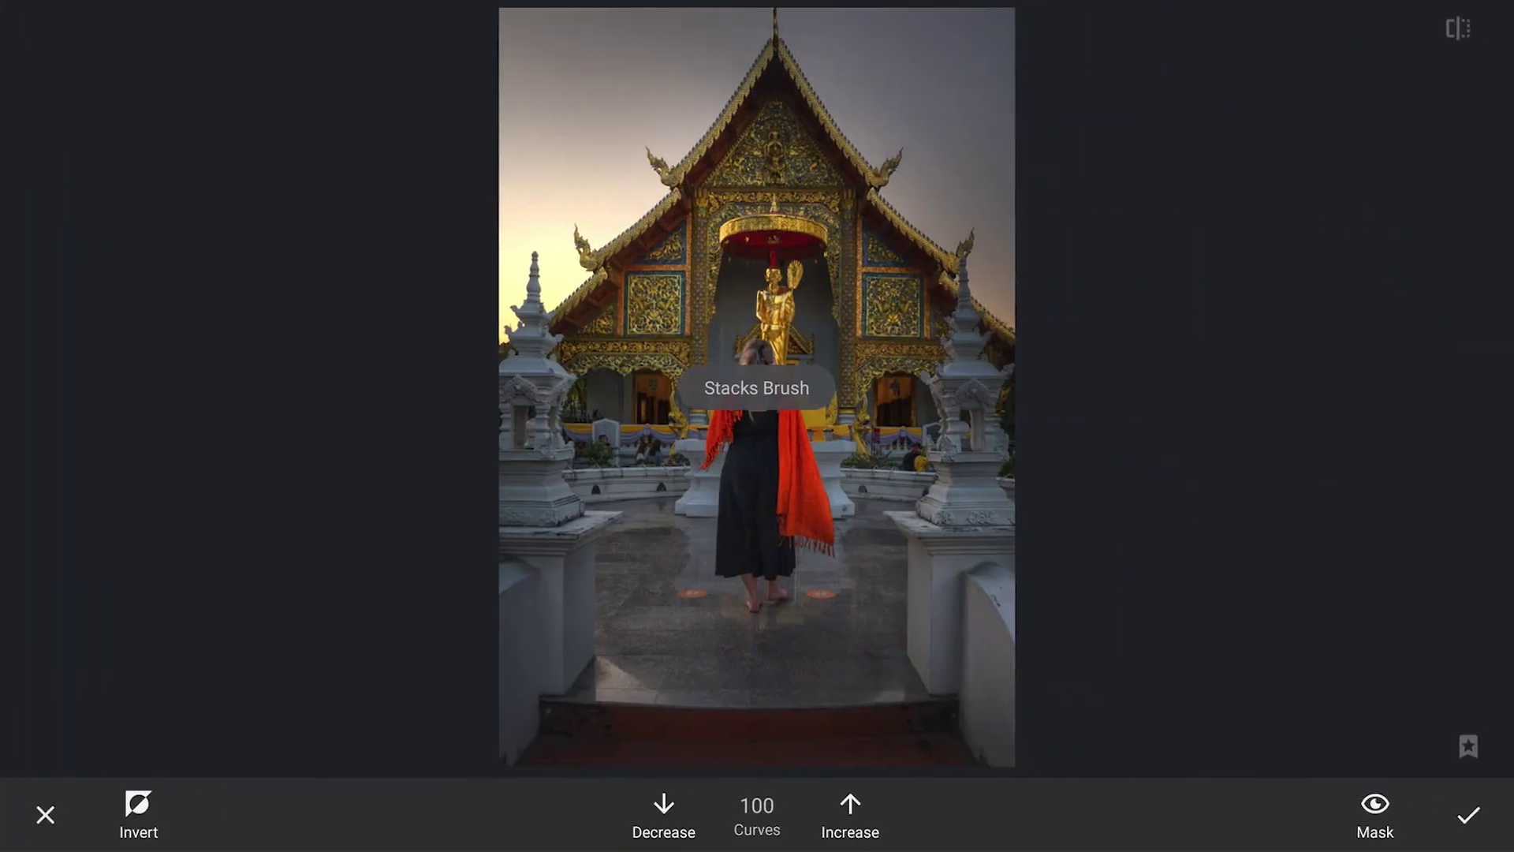
pyautogui.moveTo(623, 426); pyautogui.dragTo(678, 300)
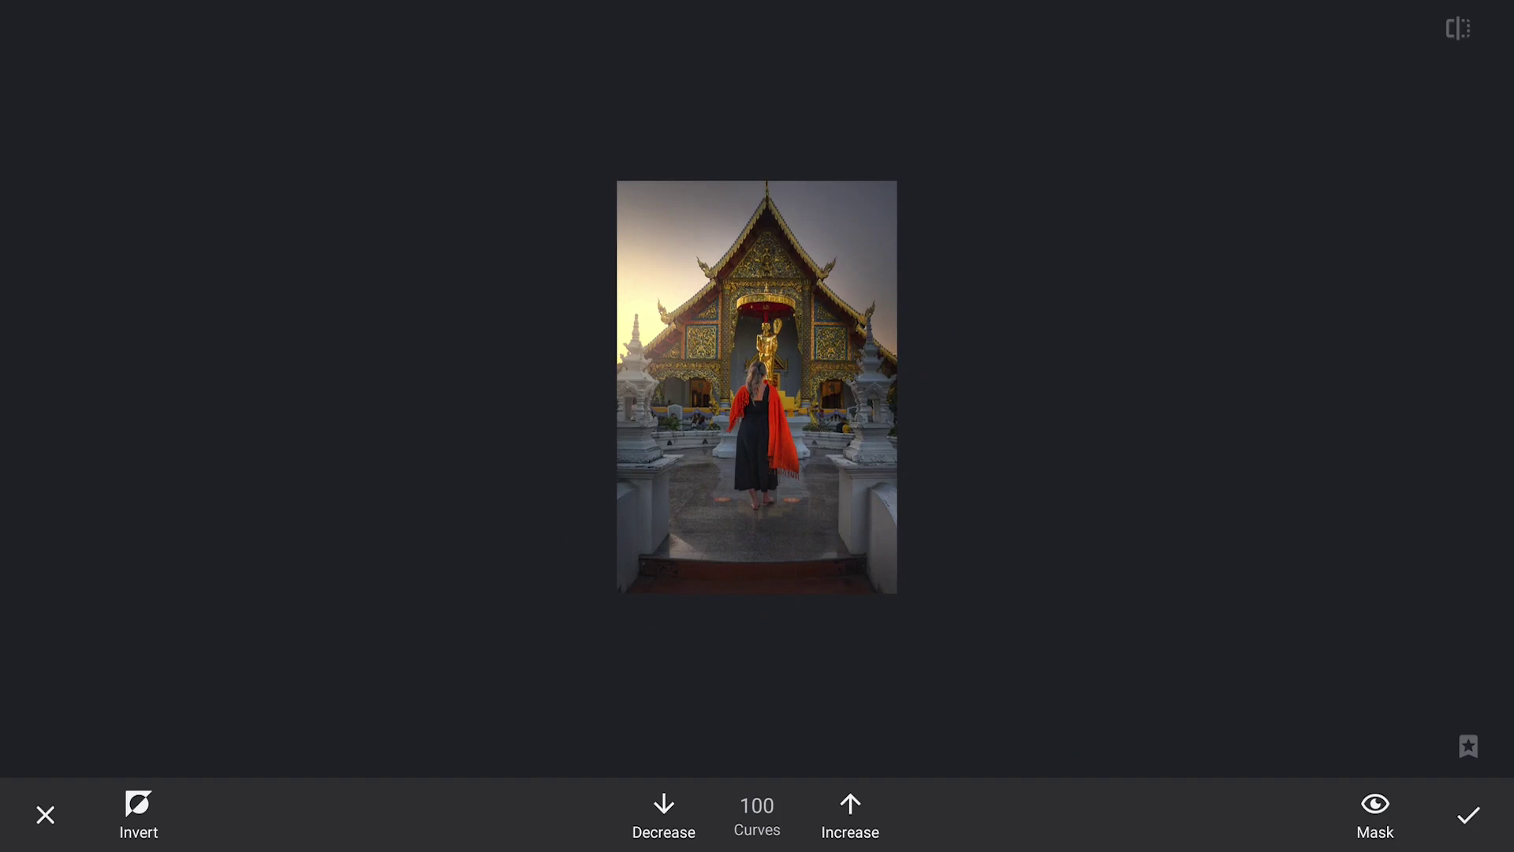
pyautogui.click(1470, 820)
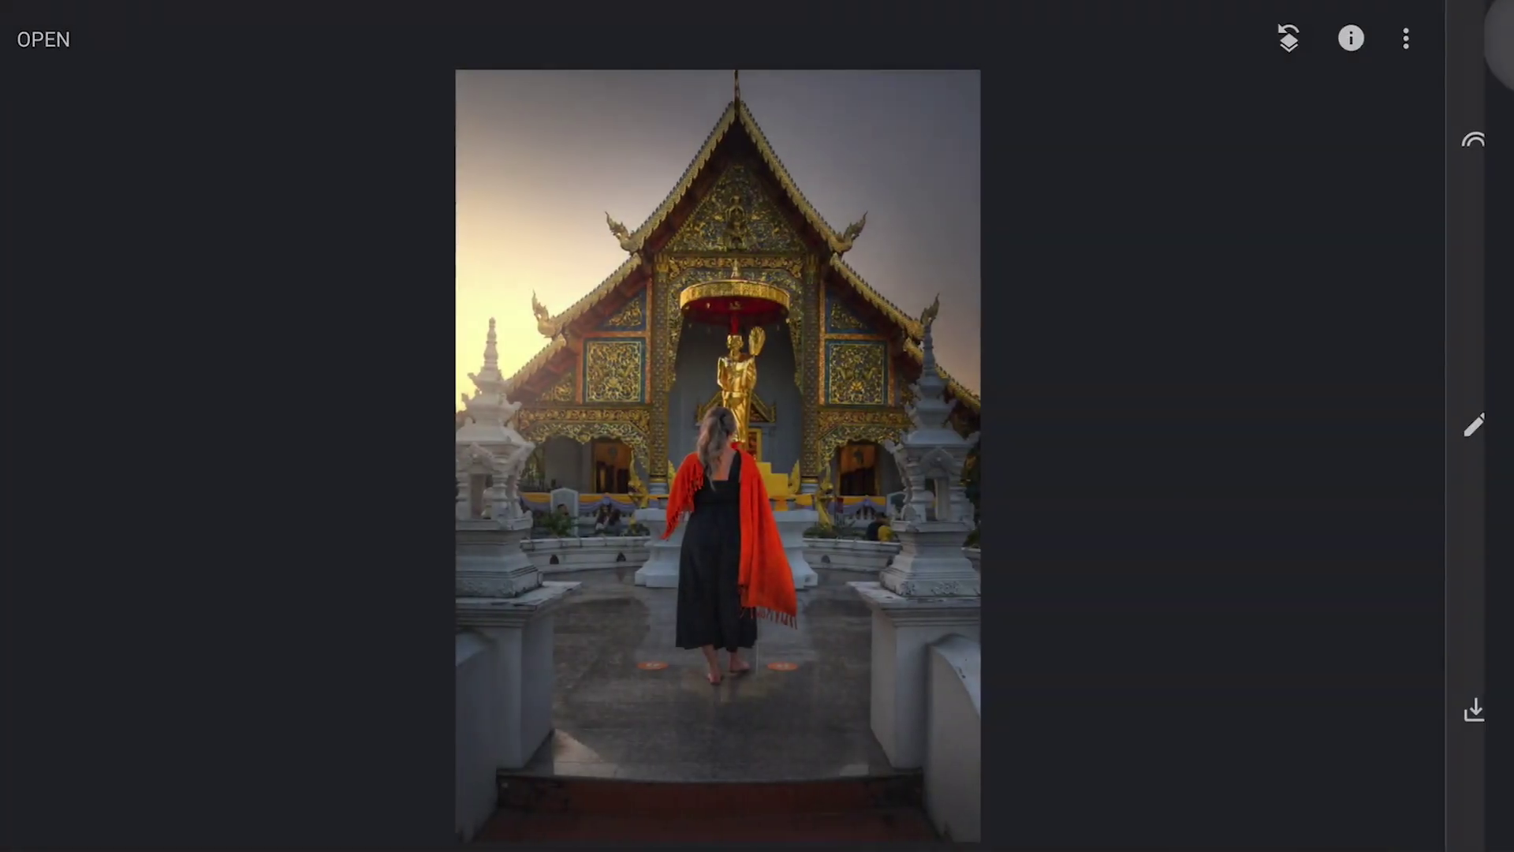
# Add another Curves edit with the top-right point pulled down to darken the photo
pyautogui.click(1473, 452)
pyautogui.click(1395, 90)
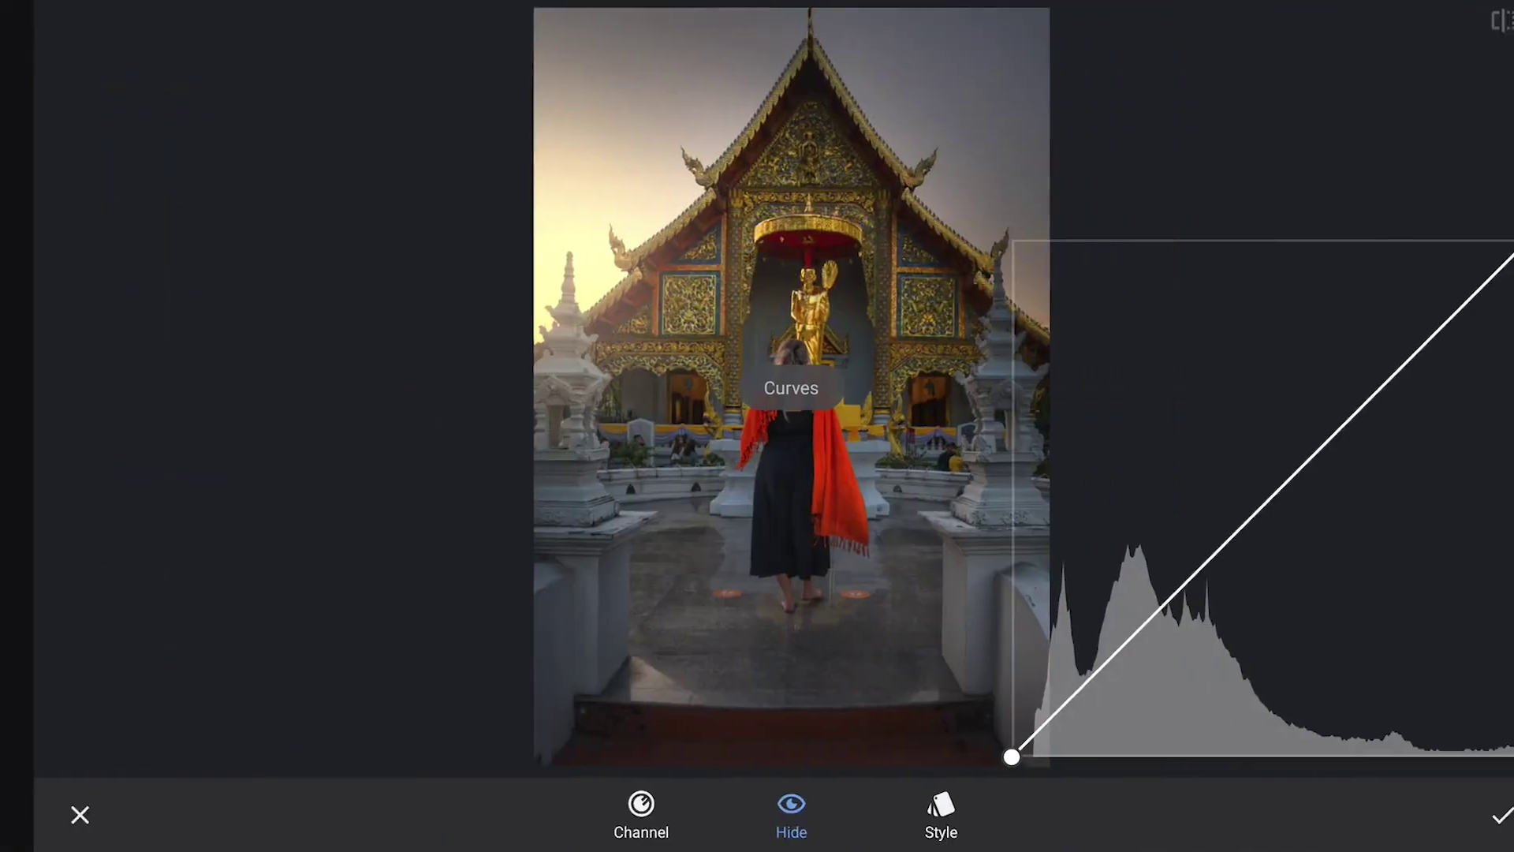
pyautogui.moveTo(1502, 243); pyautogui.dragTo(1506, 313)
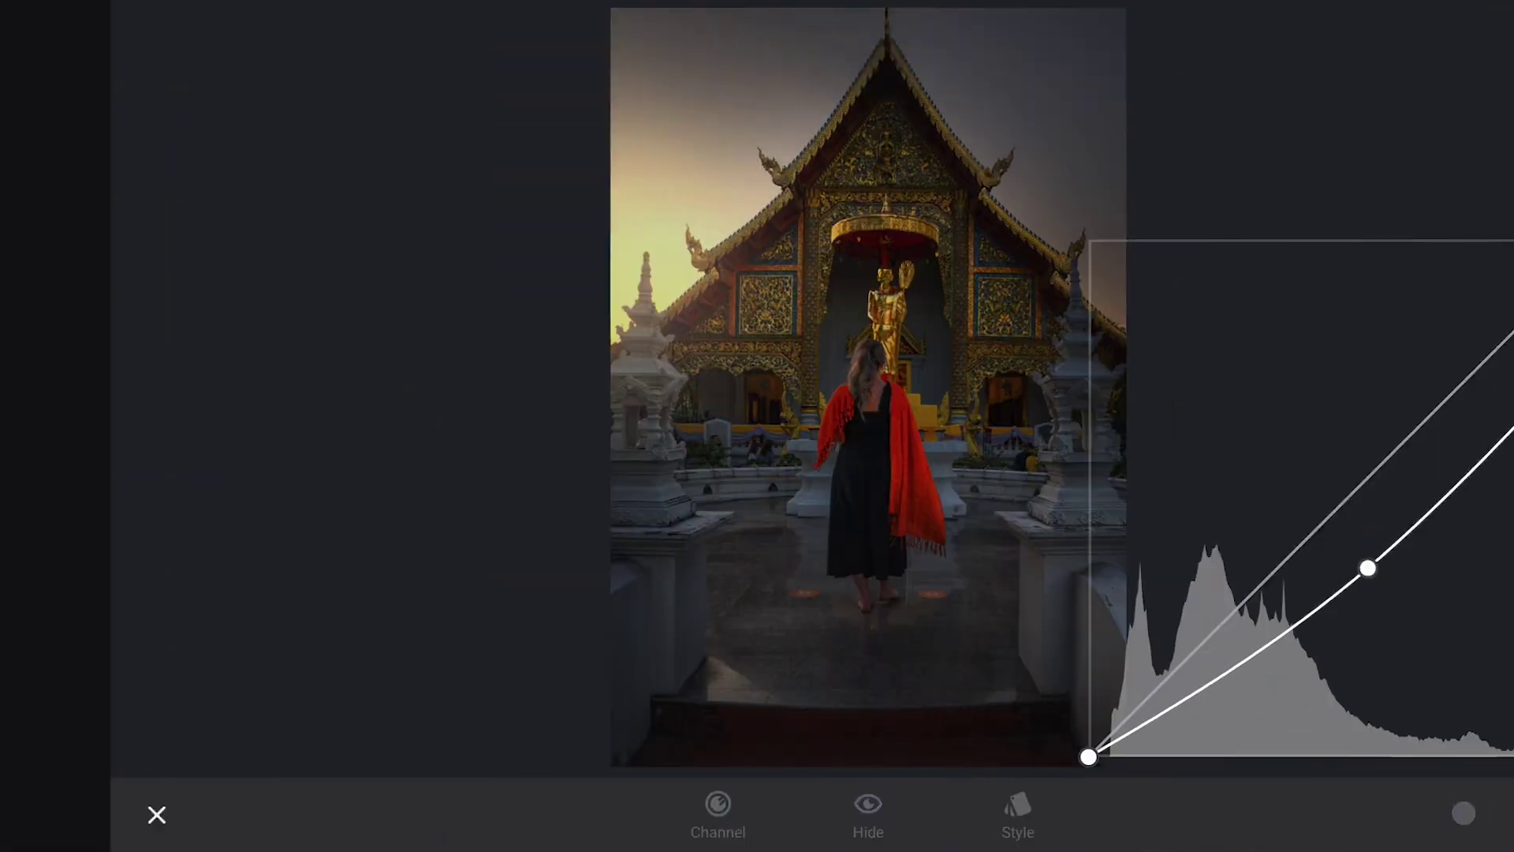
pyautogui.click(1469, 815)
# Invert that Curves edit's brush mask so the darkening hits the edges, not the temple centre
pyautogui.click(1296, 38)
pyautogui.click(1329, 287)
pyautogui.click(1443, 287)
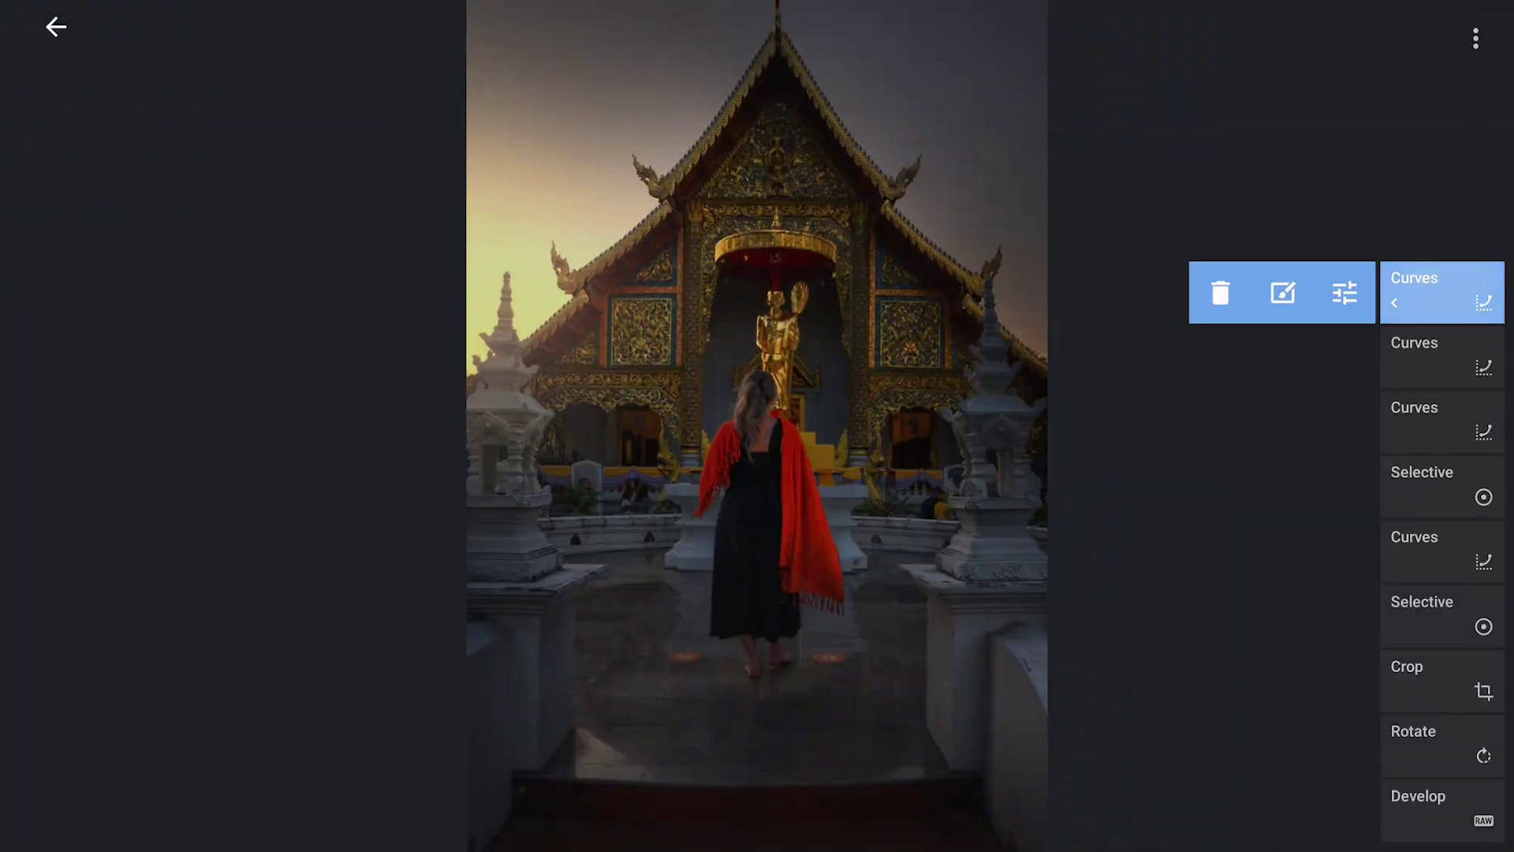
pyautogui.click(1220, 294)
pyautogui.click(138, 812)
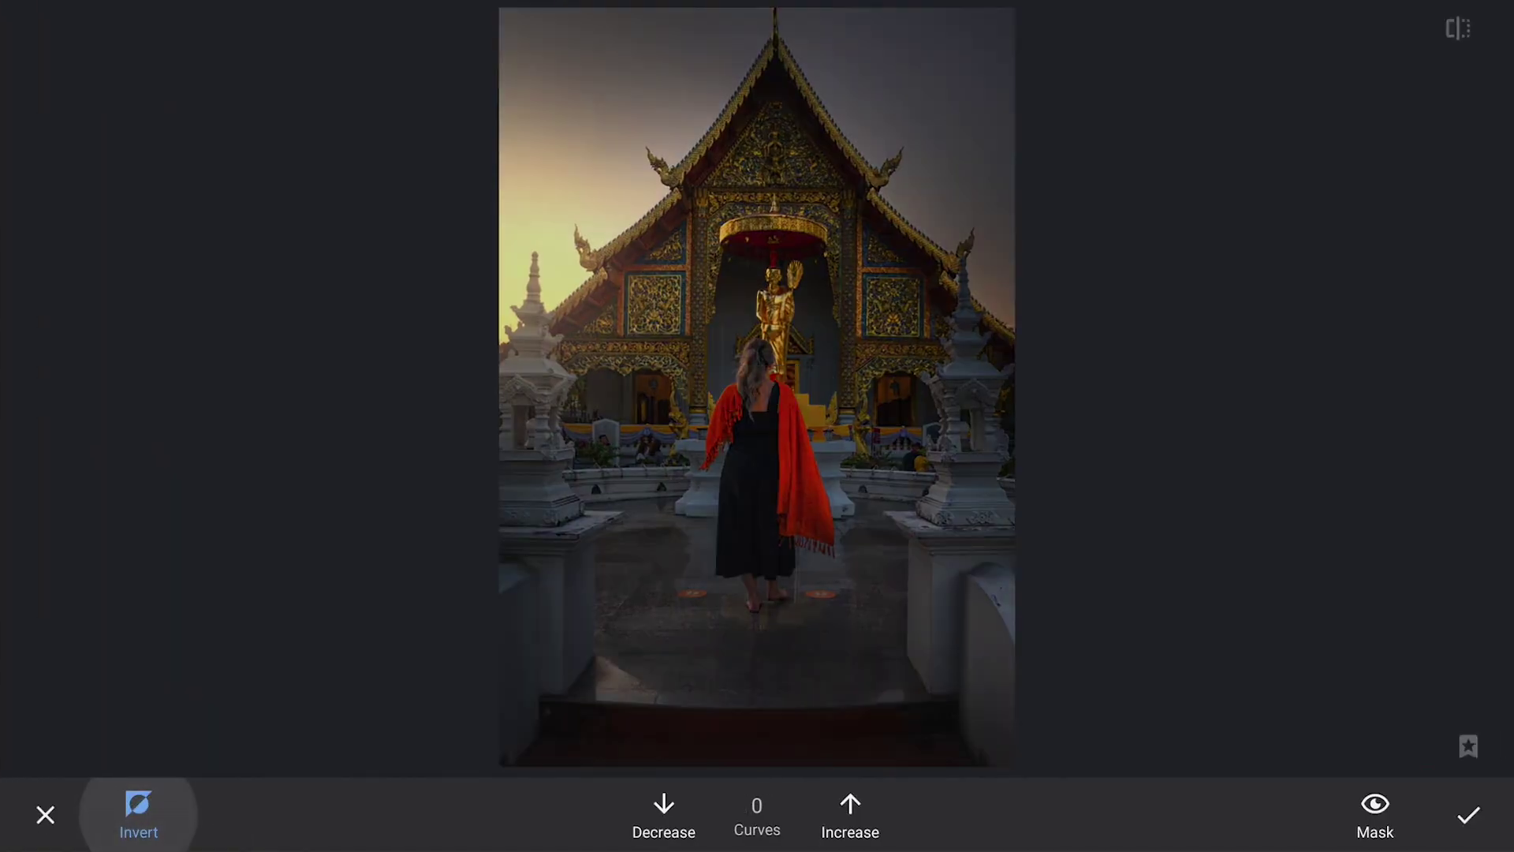
pyautogui.scroll(-3, 878, 593)
pyautogui.scroll(-2, 878, 593)
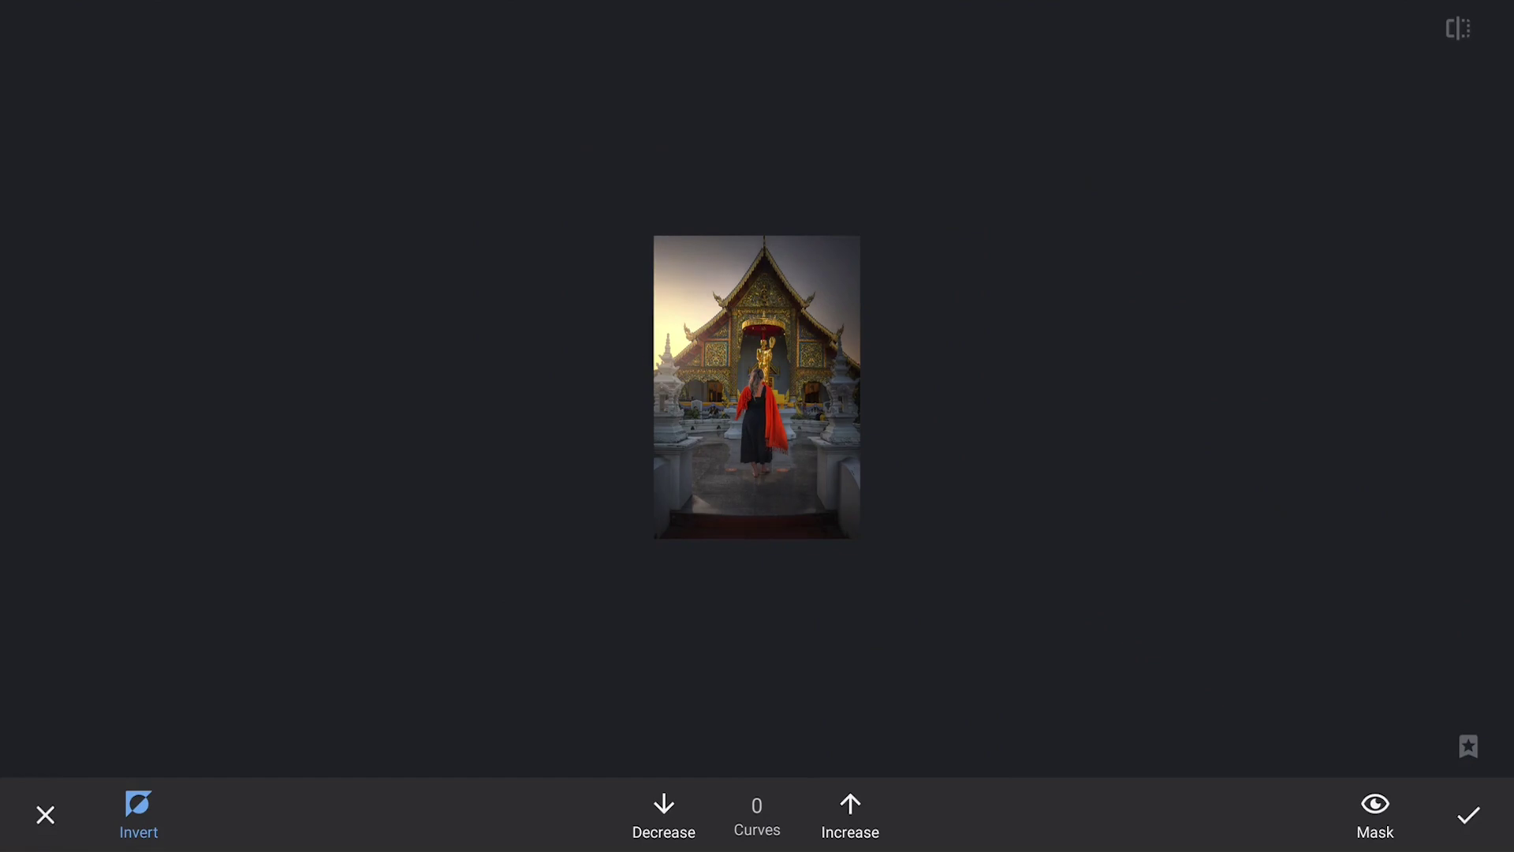
pyautogui.click(1468, 815)
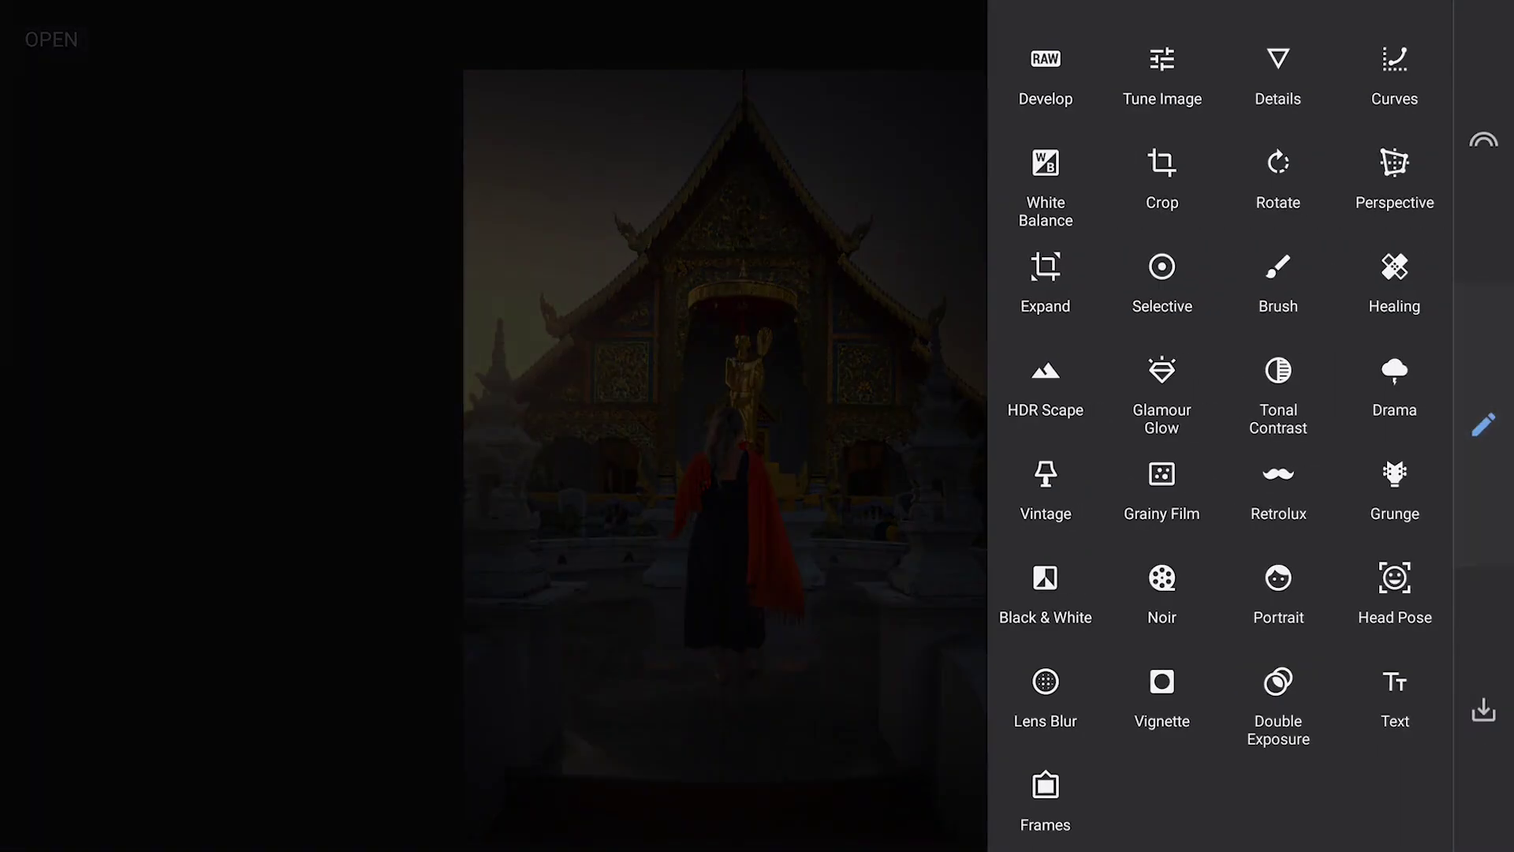
# Apply a White Balance edit with Temperature raised to +27
pyautogui.click(1155, 80)
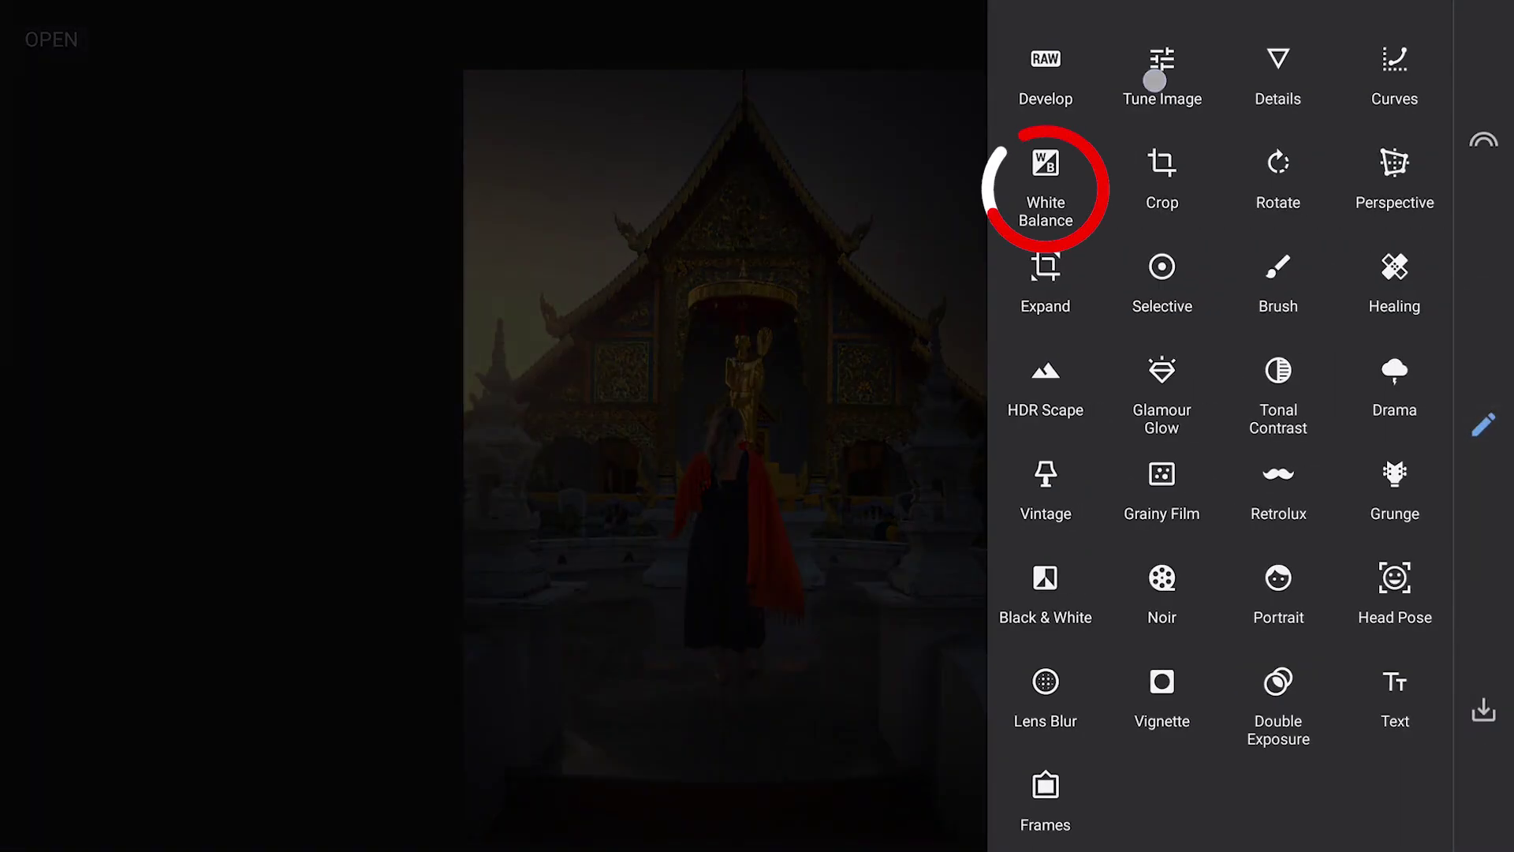
pyautogui.click(1053, 191)
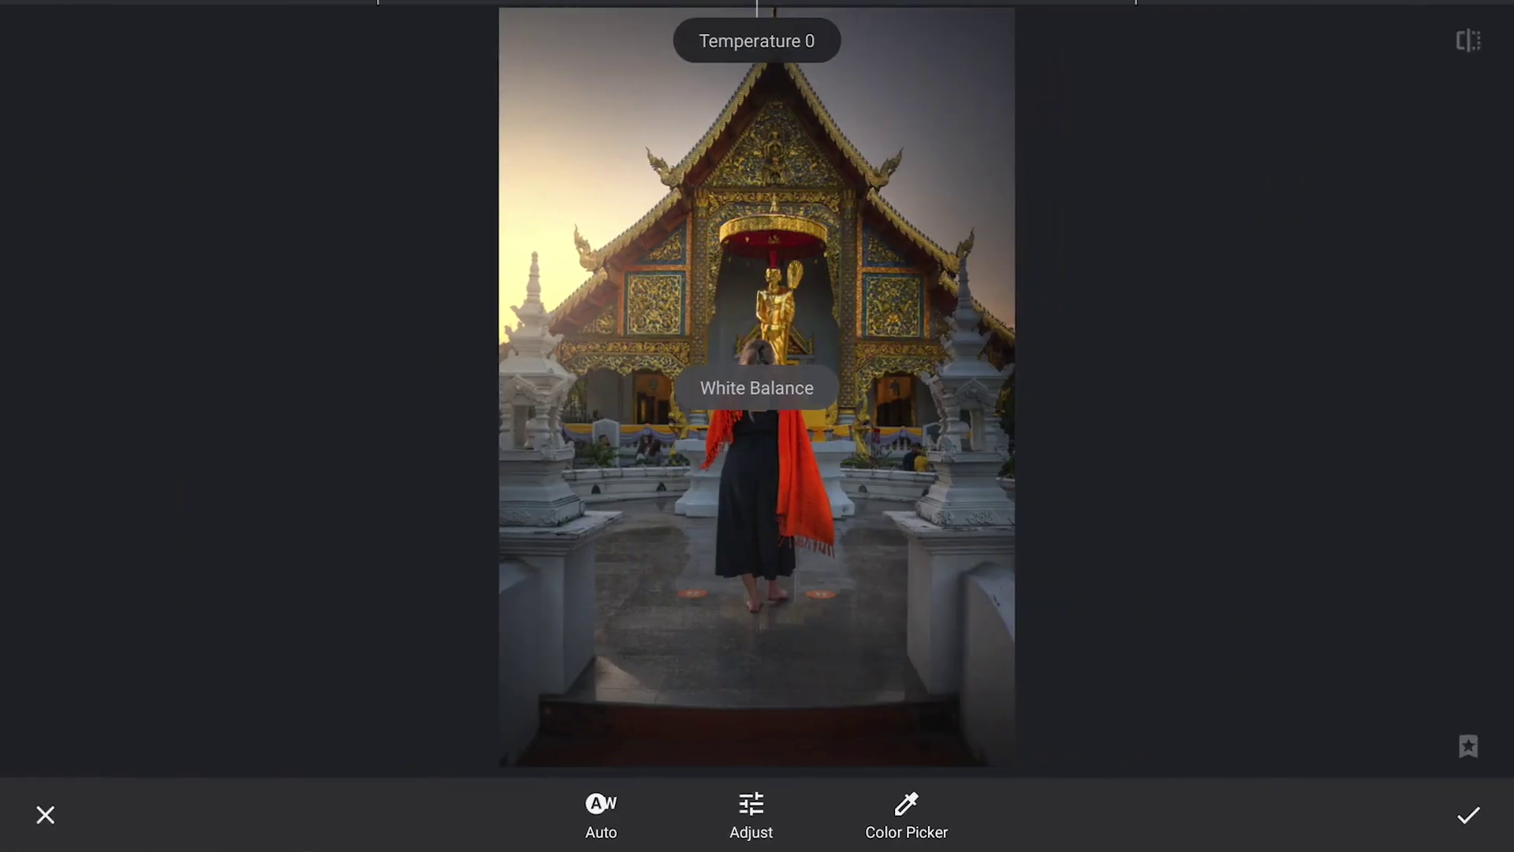
pyautogui.moveTo(1144, 623); pyautogui.dragTo(1268, 581)
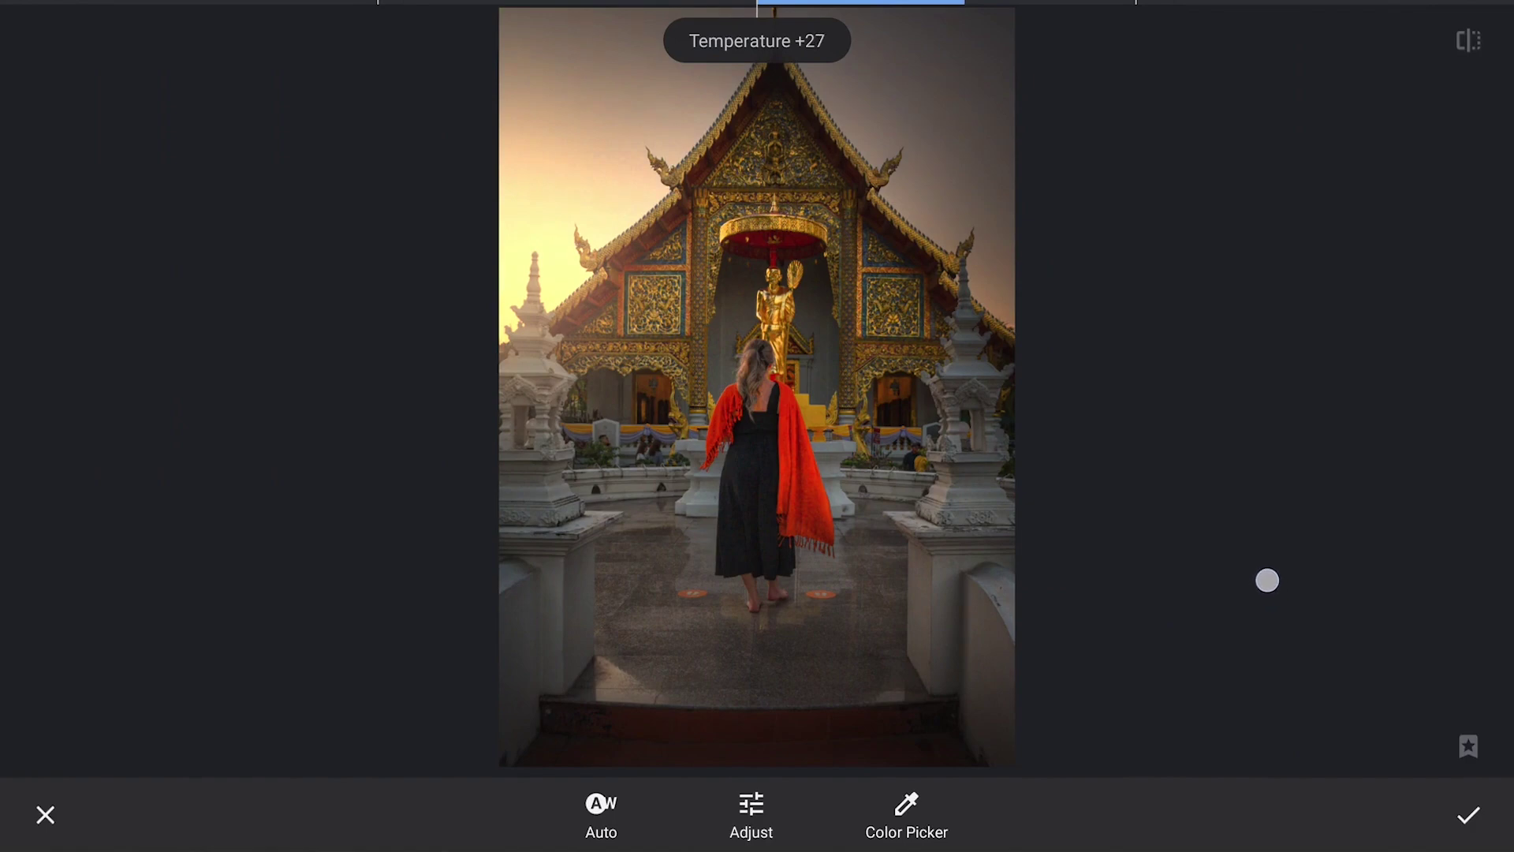
pyautogui.moveTo(1267, 581); pyautogui.dragTo(1268, 576)
pyautogui.click(1468, 815)
pyautogui.click(1297, 38)
pyautogui.click(1375, 297)
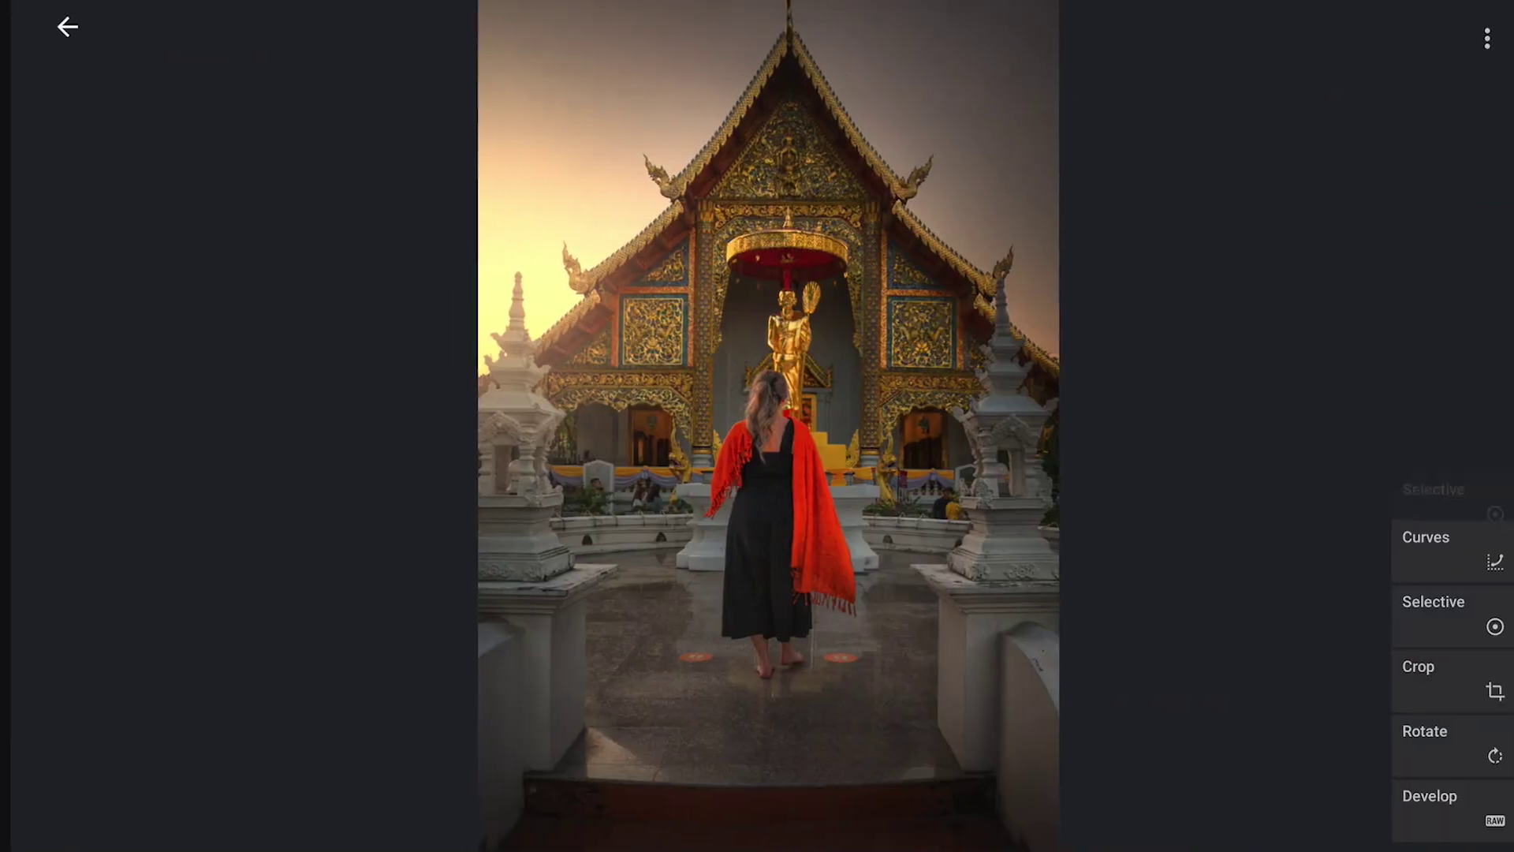
pyautogui.moveTo(1434, 800); pyautogui.dragTo(1434, 227)
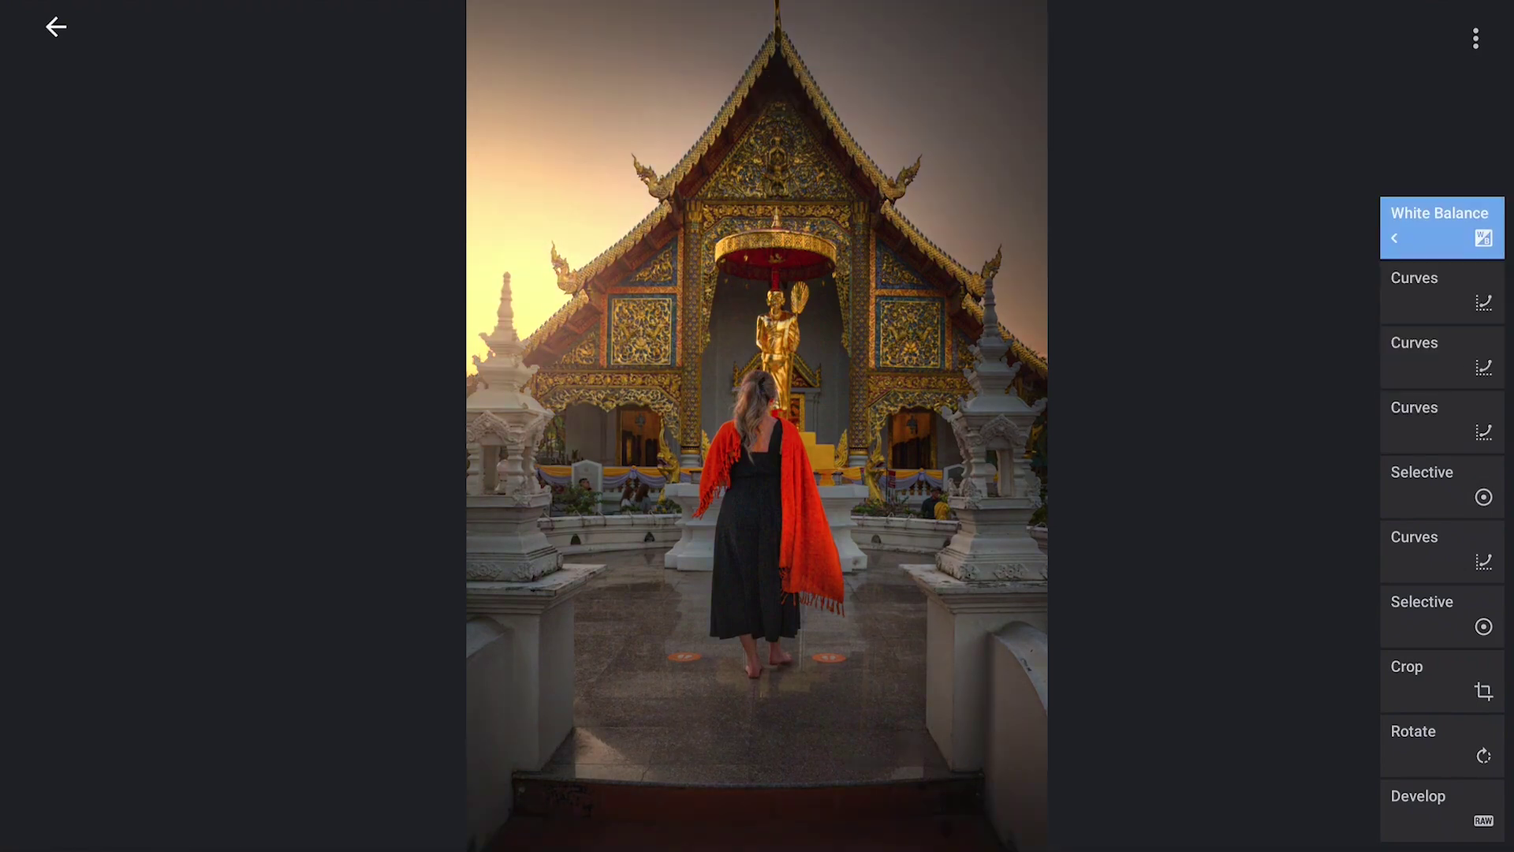